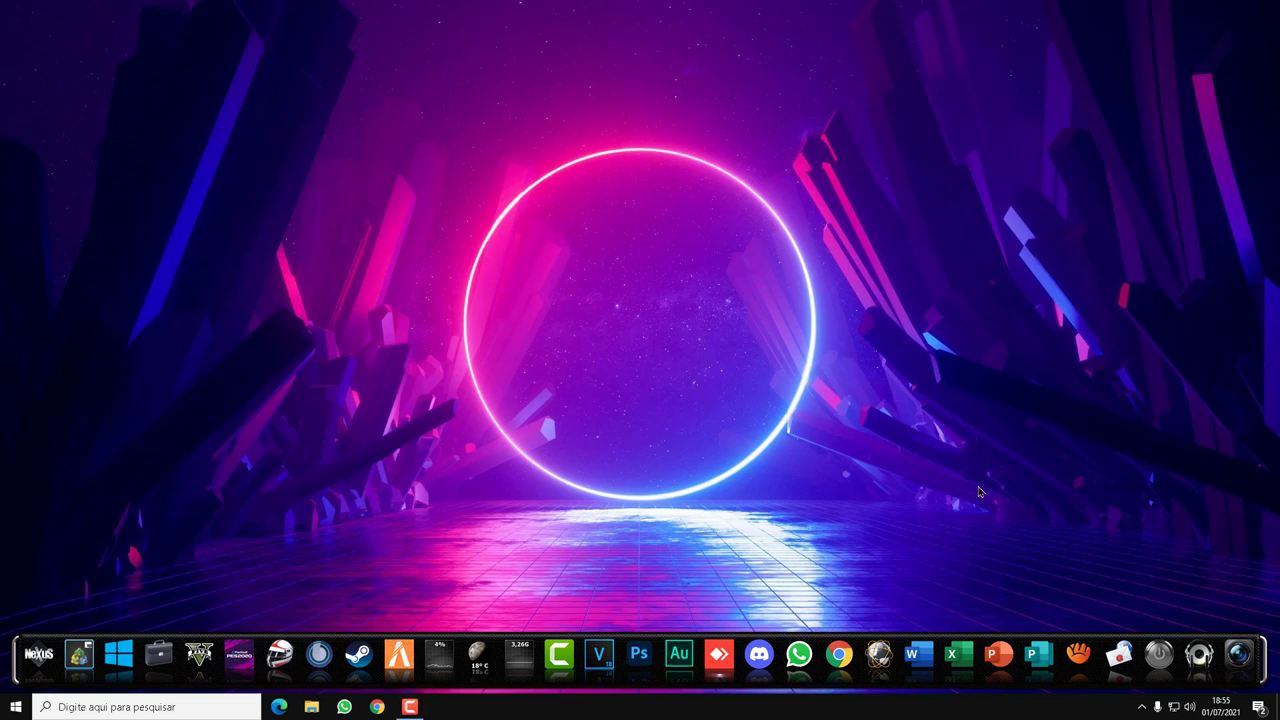
Launch Word, start a blank document and type the title 'Trabalho de Fontes'.
left_click(924, 644)
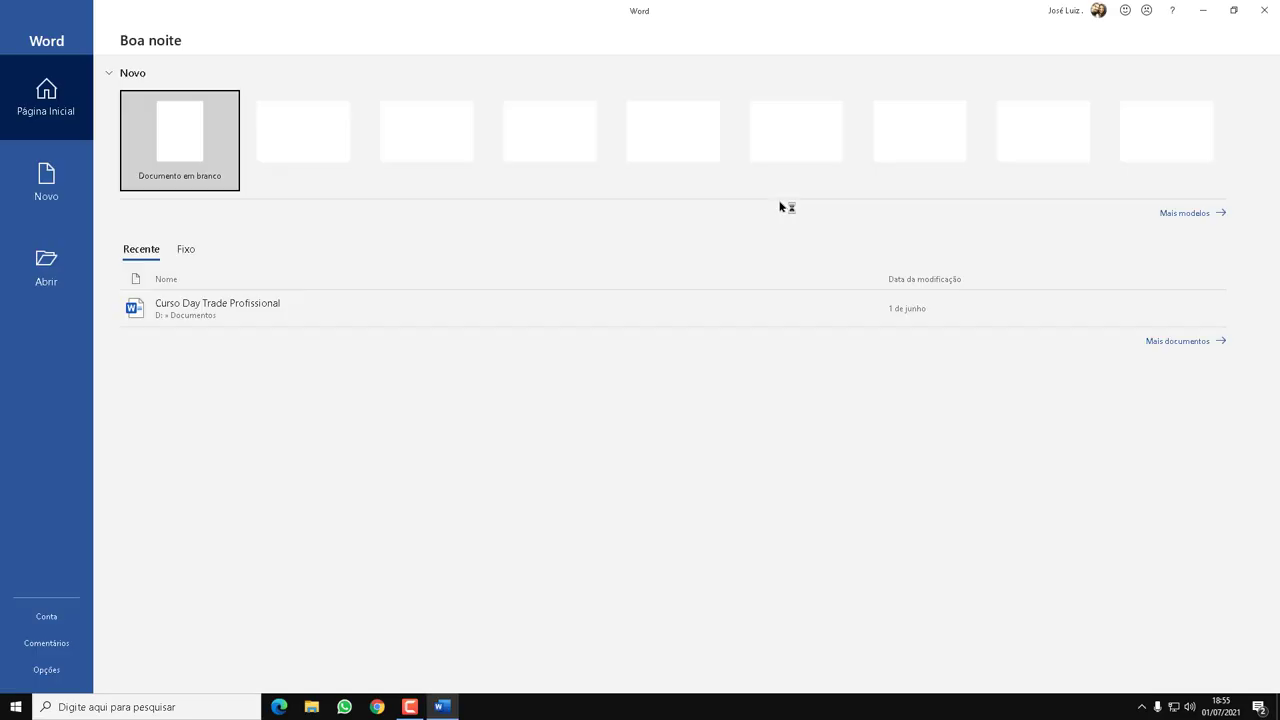
key("Return")
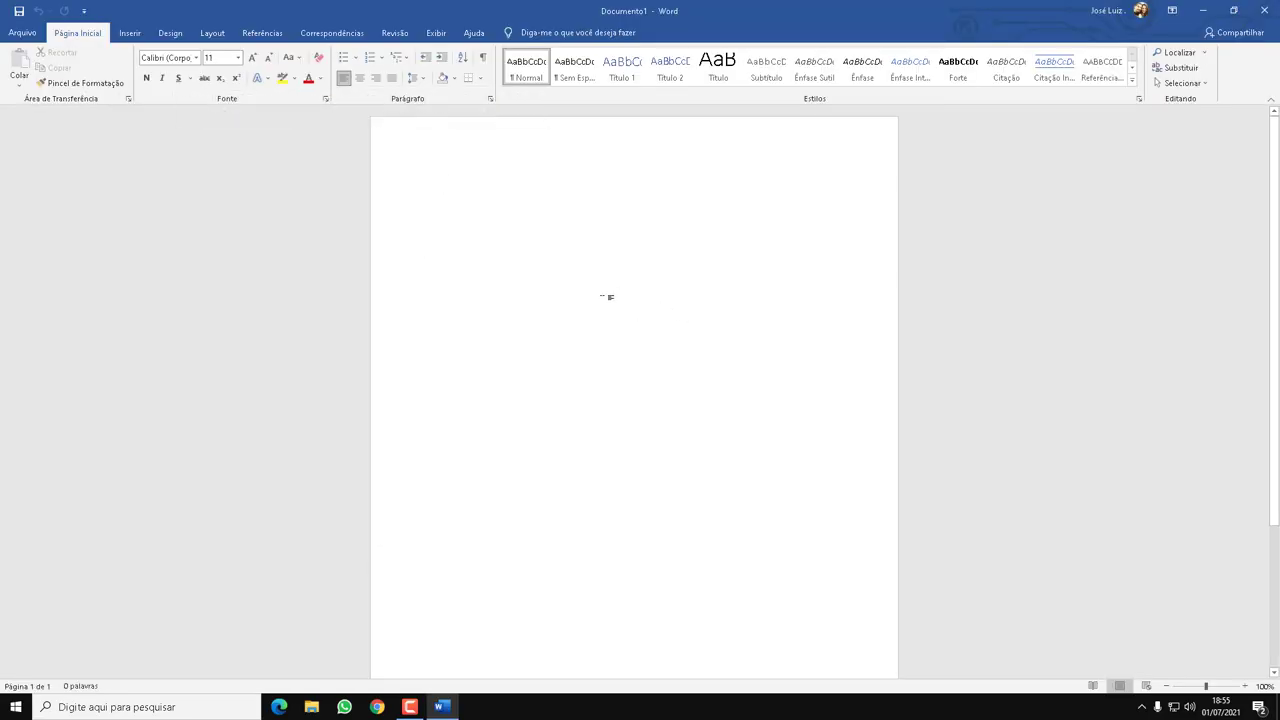
type("Trabalho de Fontes")
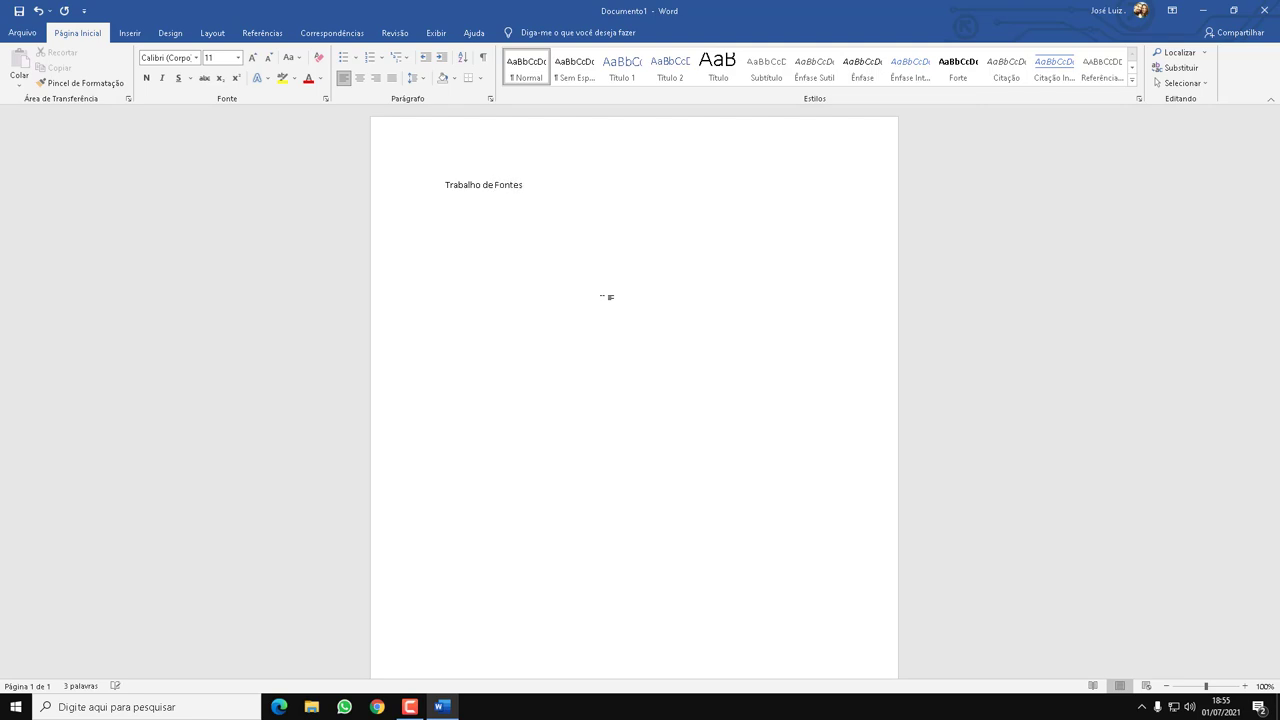
Centre the title and enlarge it to 72 pt, then to 80 pt.
left_click_drag(577, 181, 438, 185)
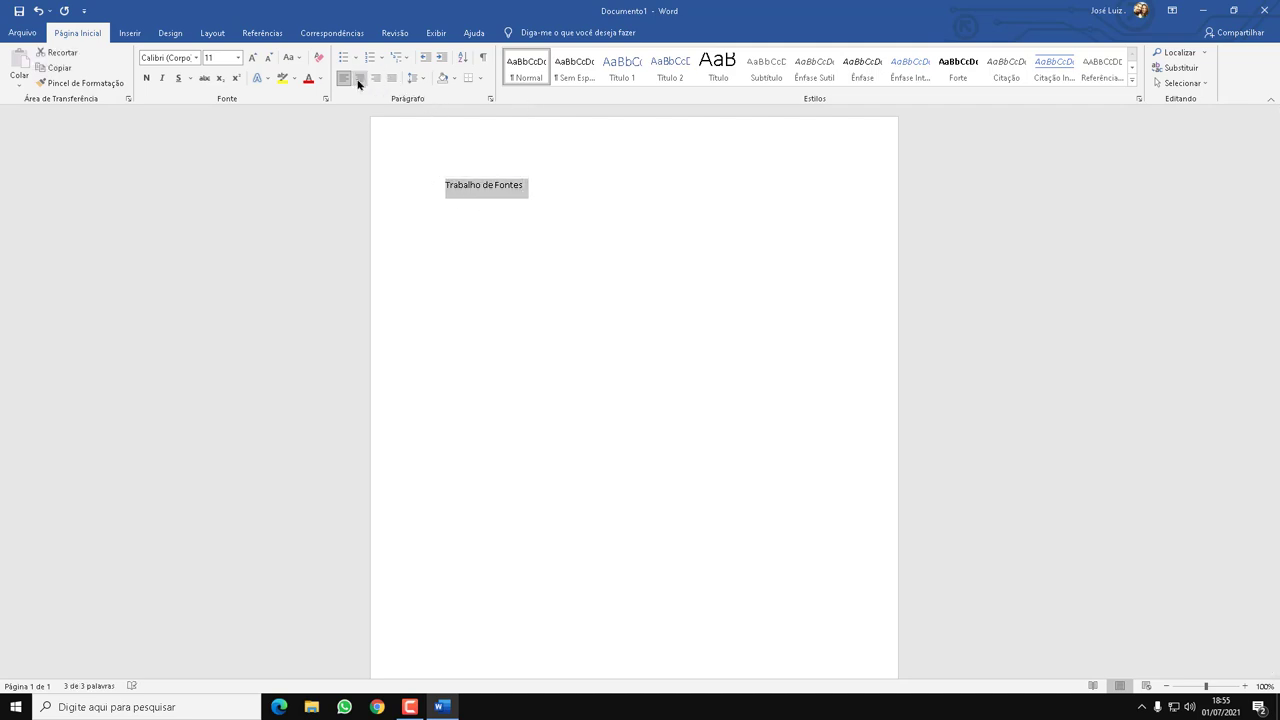
left_click(359, 78)
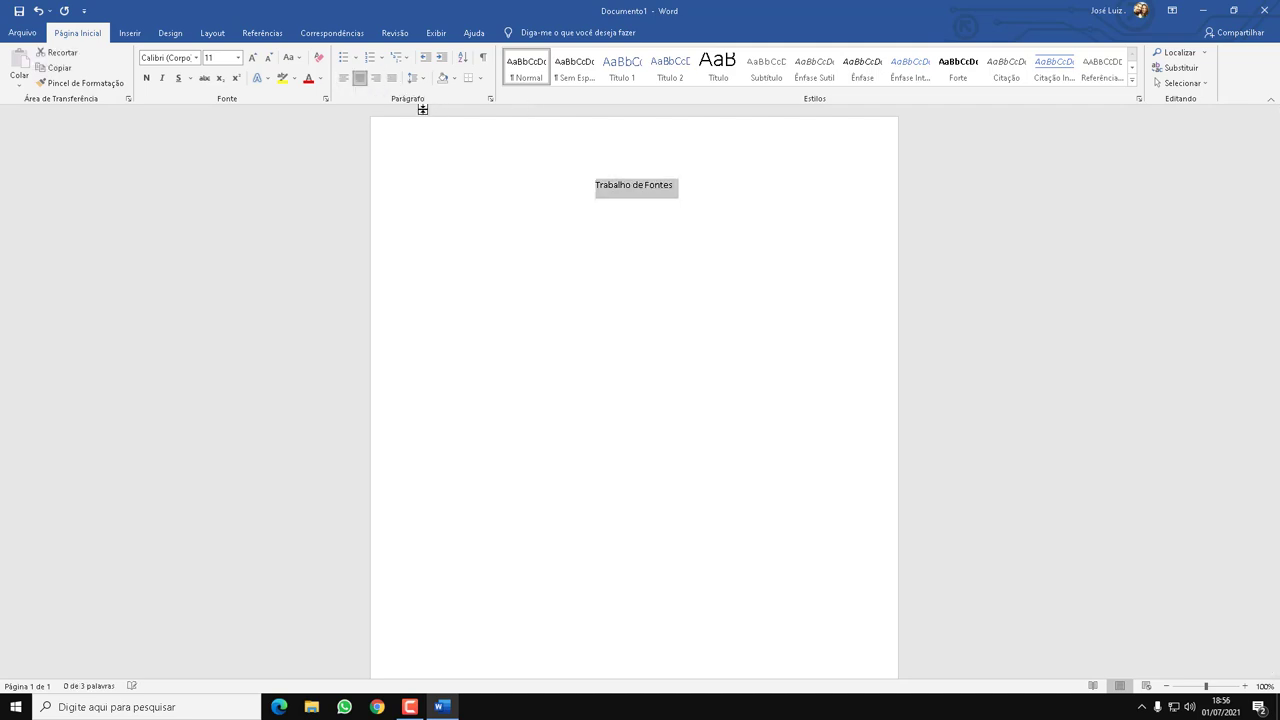
left_click(238, 57)
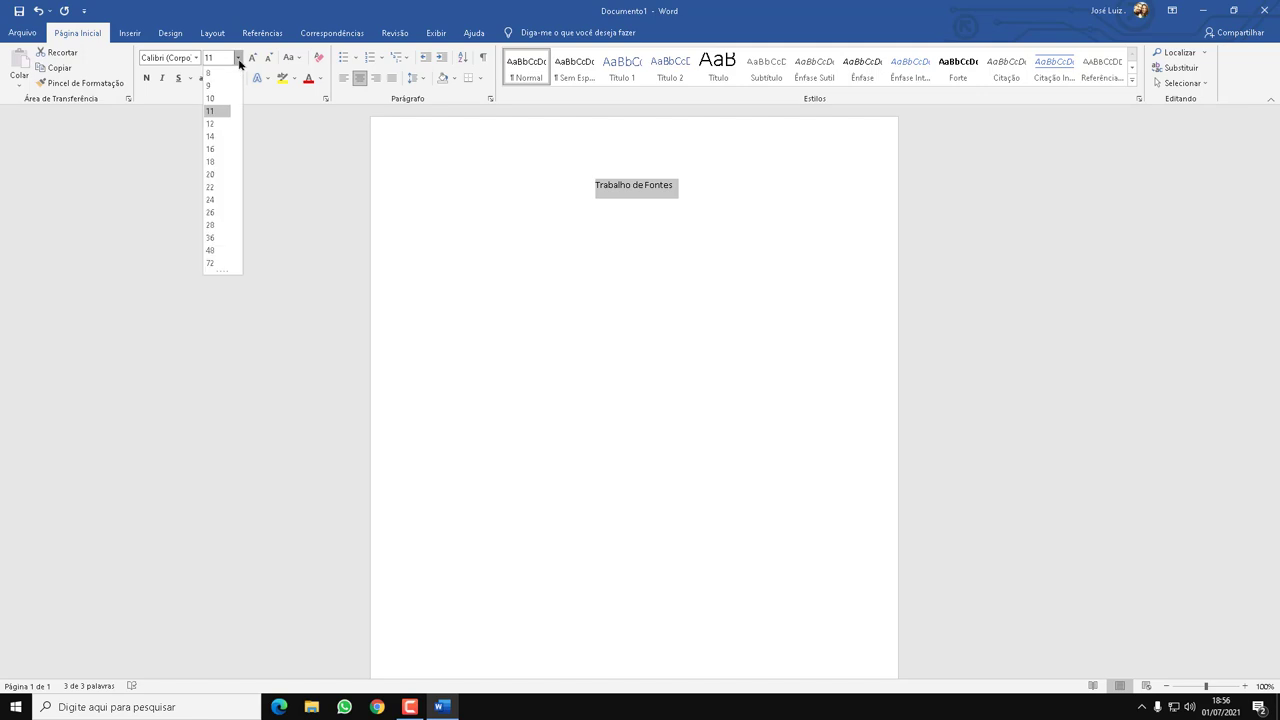
left_click(222, 264)
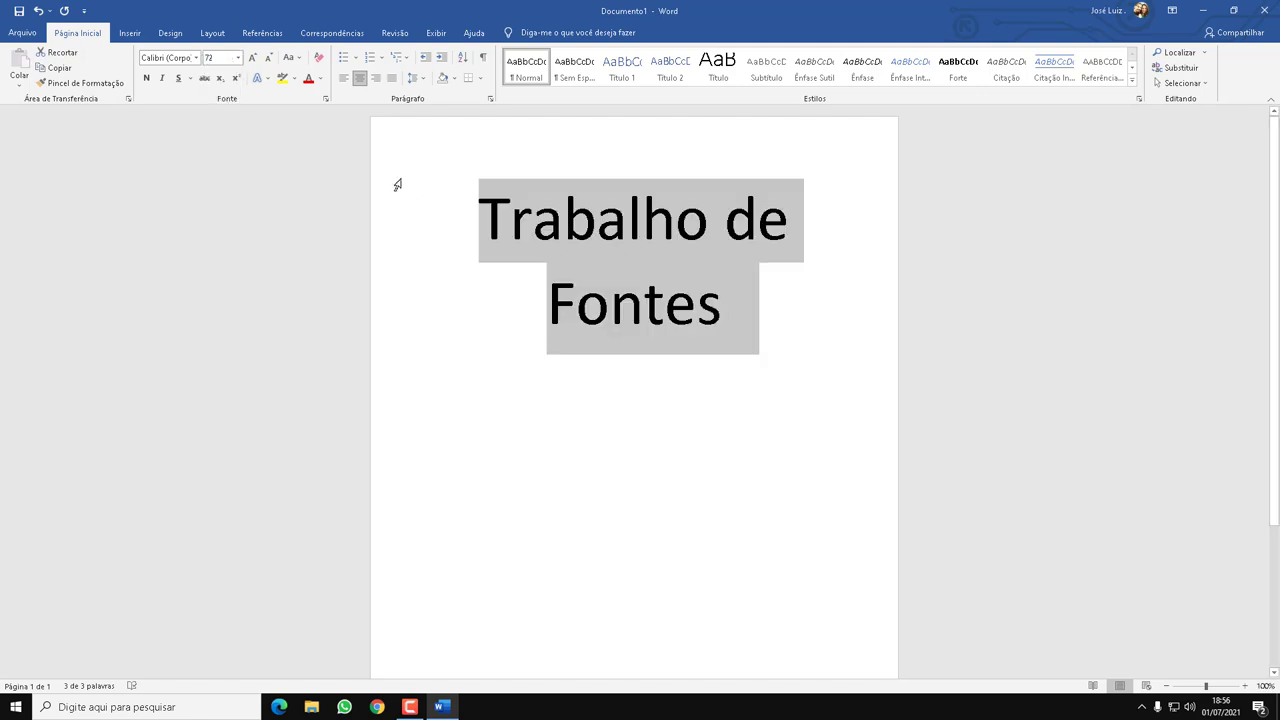
left_click(224, 61)
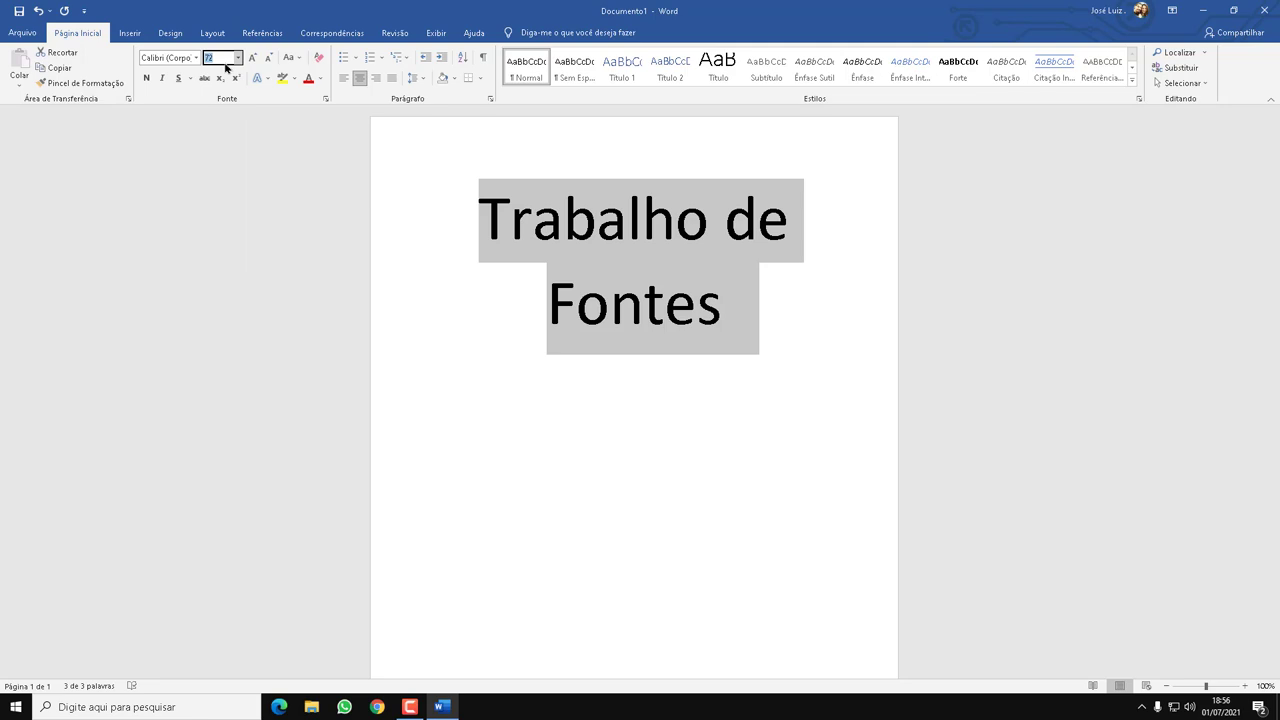
type("80")
key("Return")
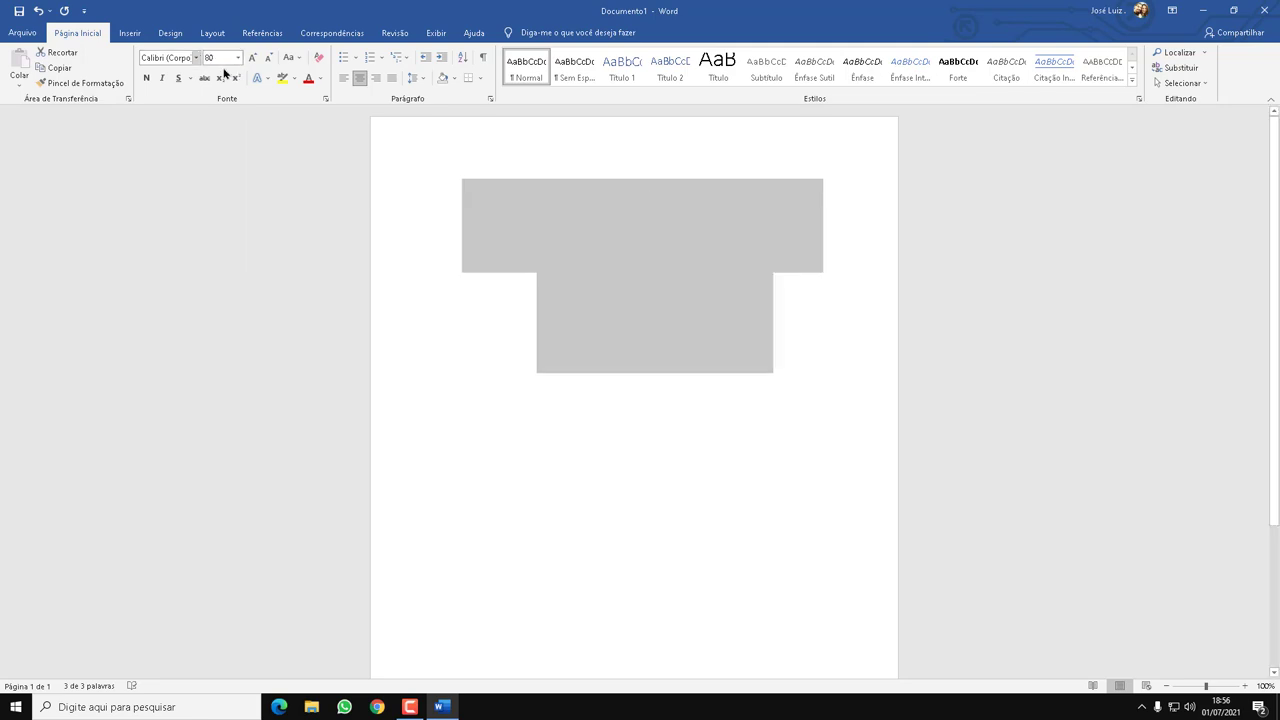
Reselect both lines of the title to change its font.
left_click(586, 206)
left_click(729, 292)
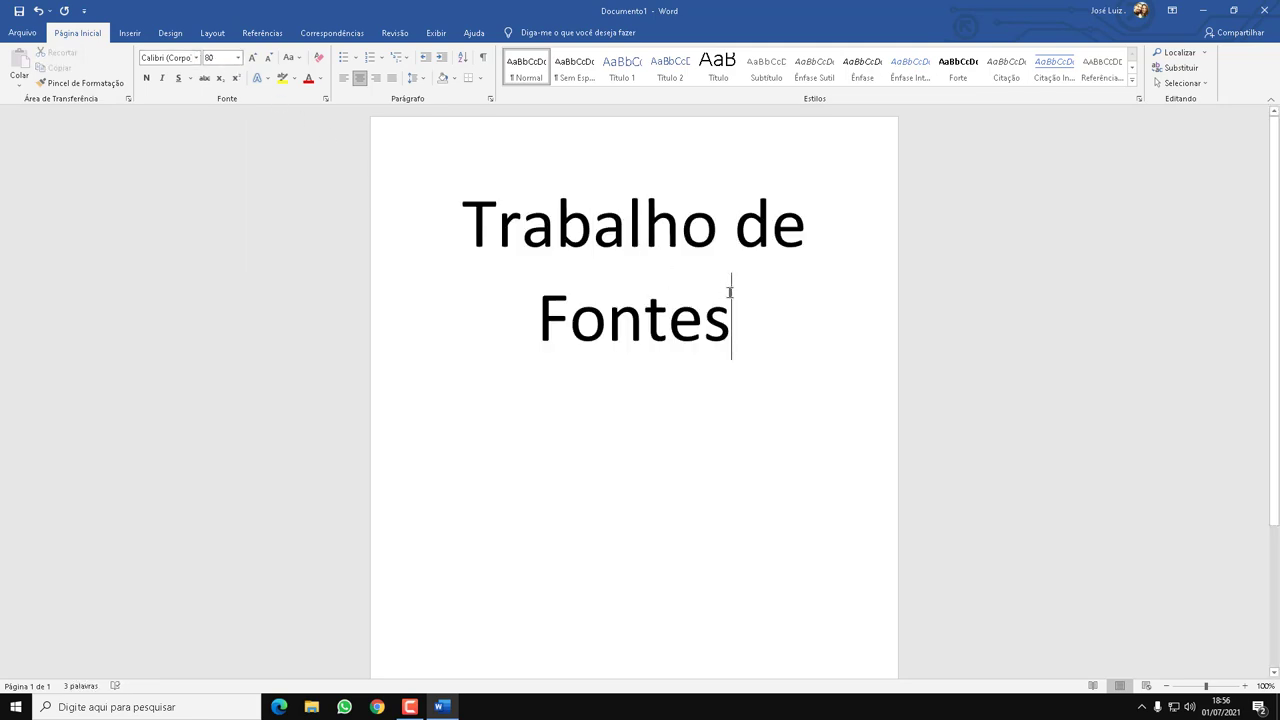
left_click(685, 317)
left_click_drag(760, 320, 460, 200)
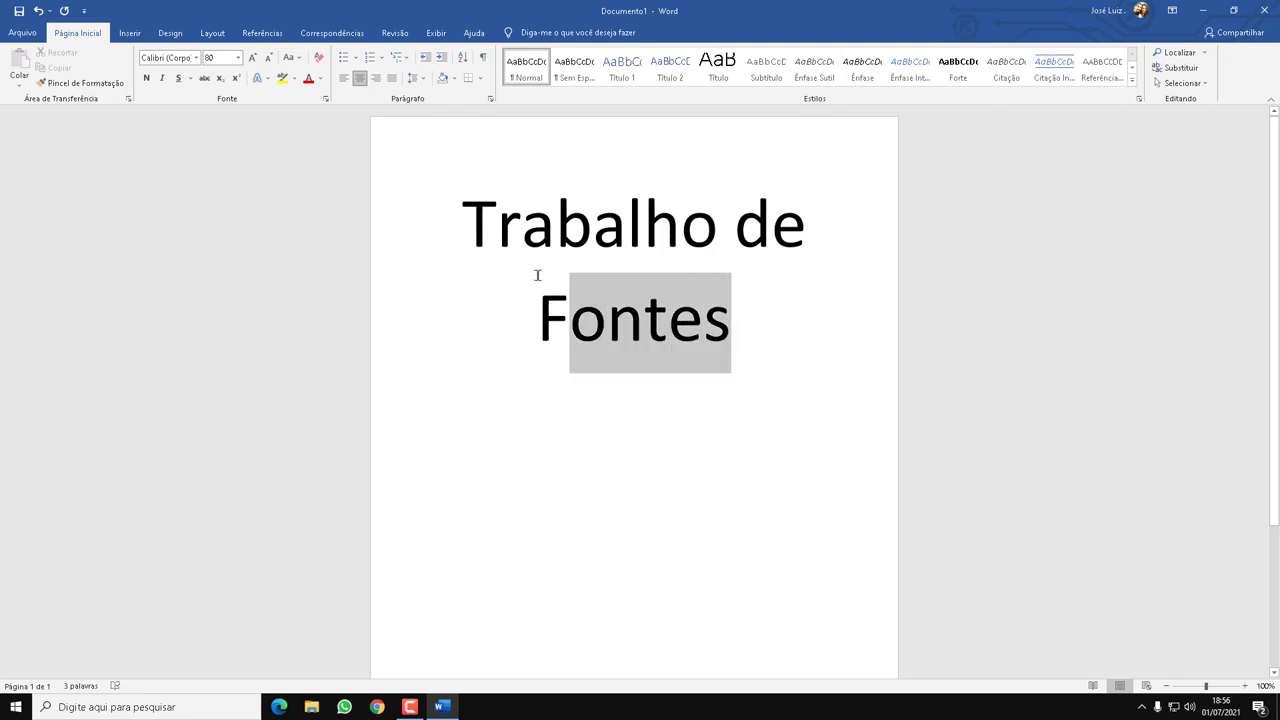
left_click(196, 57)
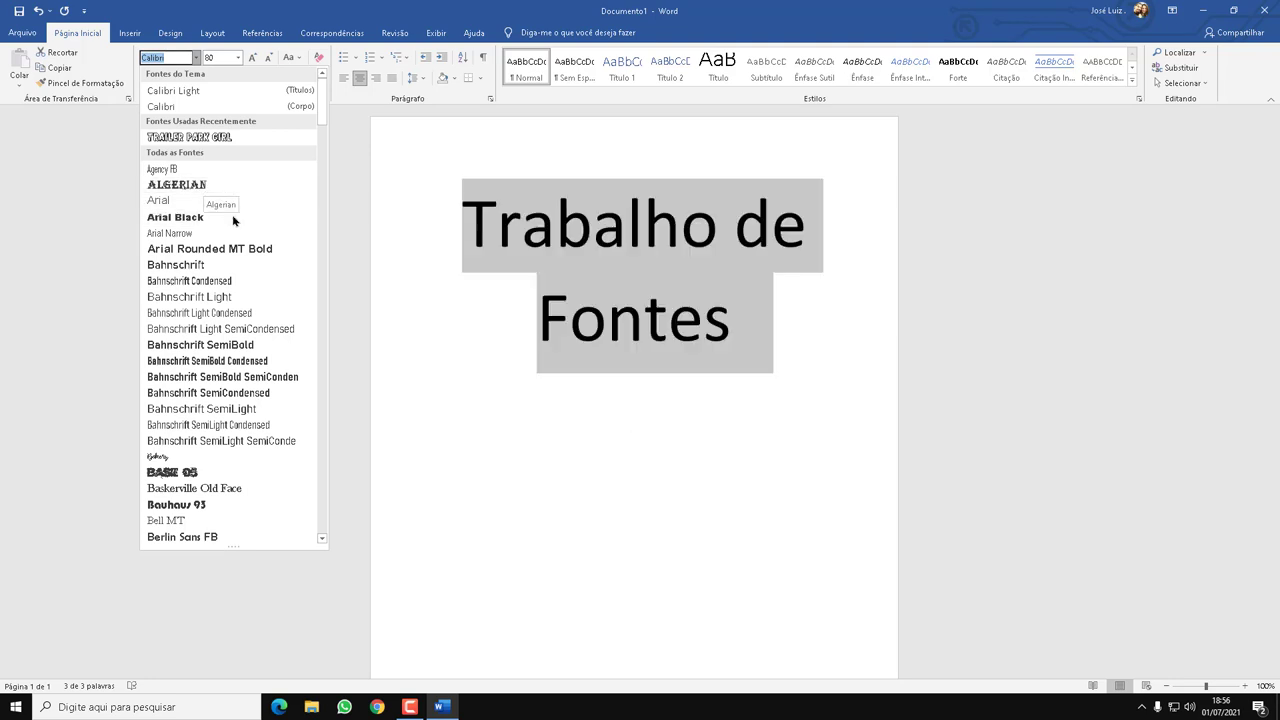
Set the title in the Bernadette Rough font.
scroll(224, 408, "down", 1)
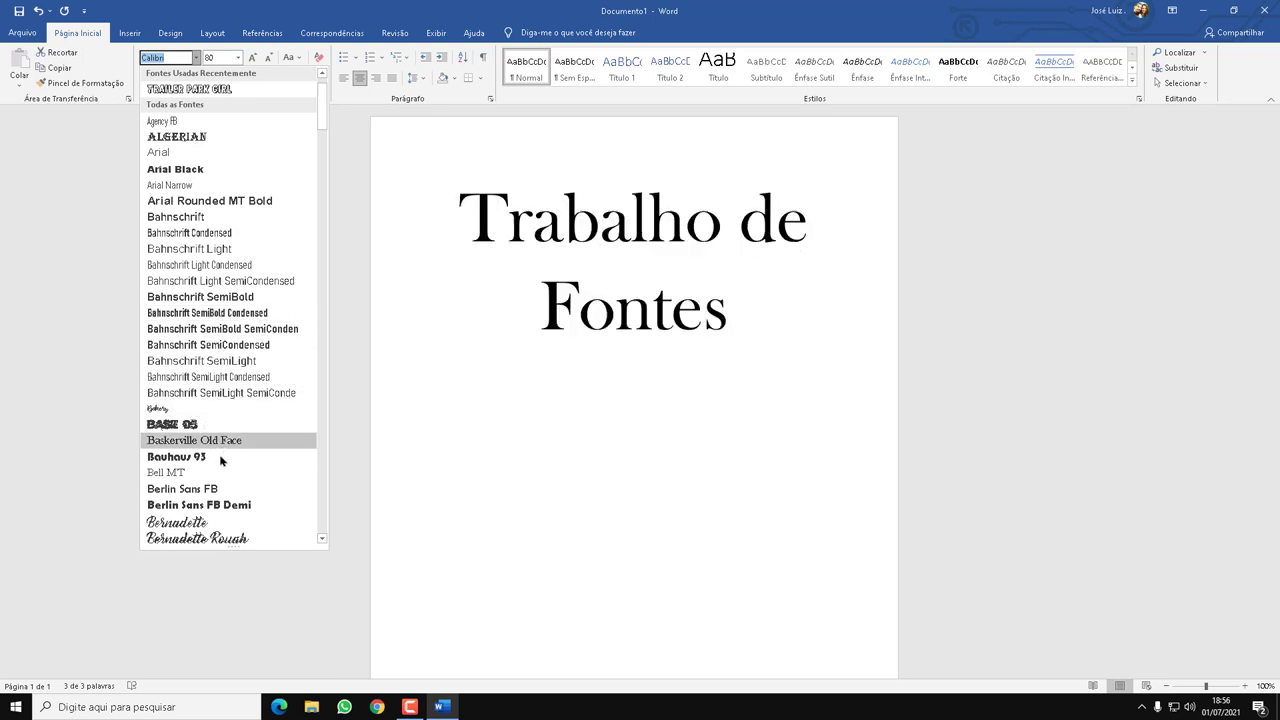
scroll(215, 532, "down", 1)
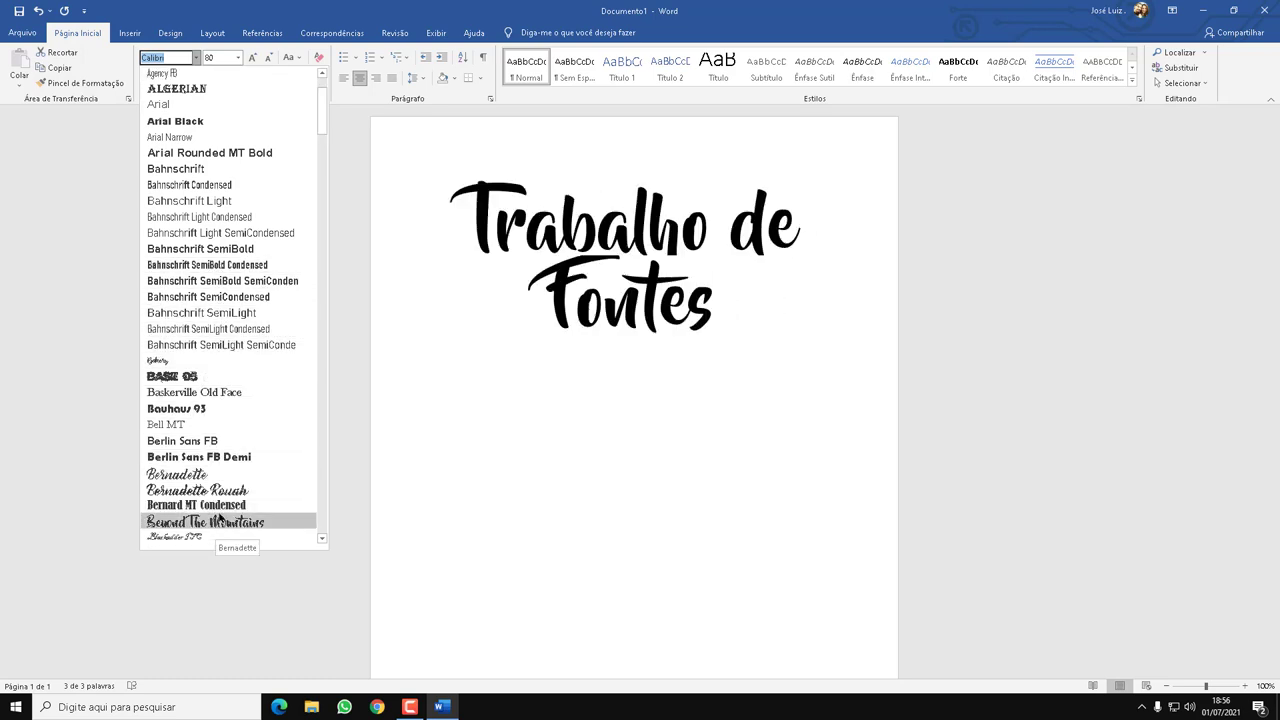
scroll(223, 492, "down", 1)
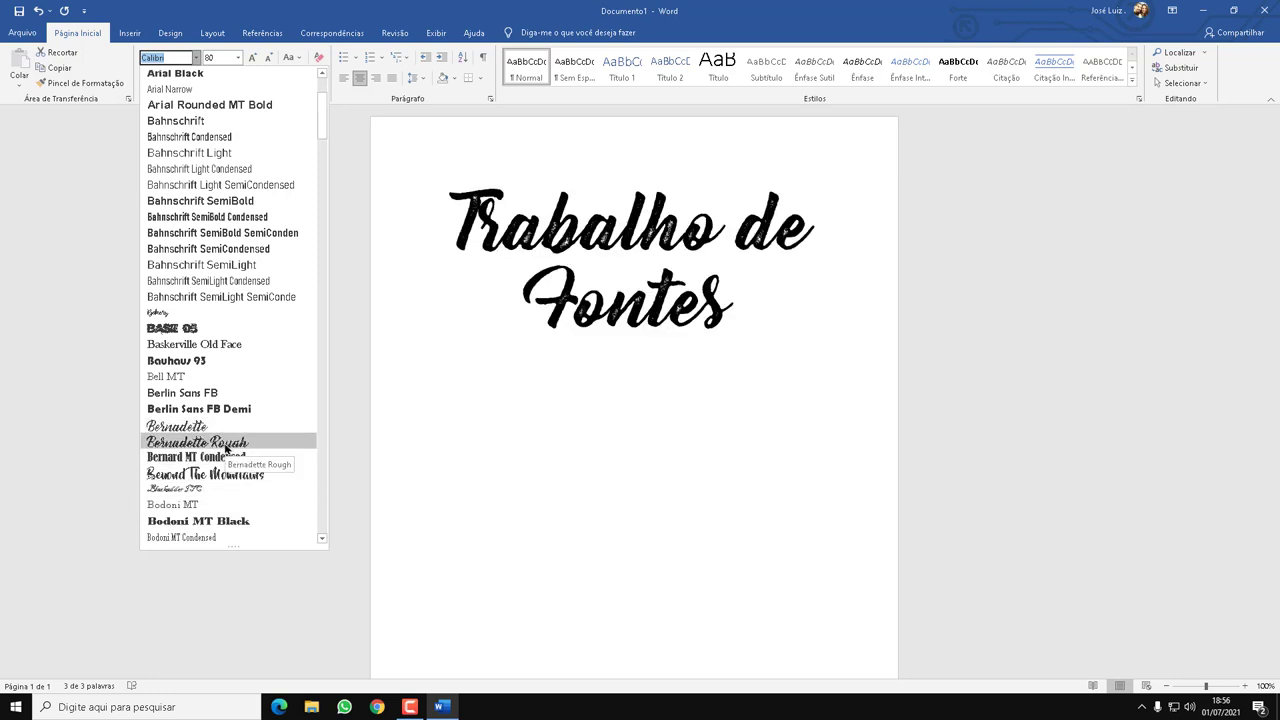
left_click(226, 448)
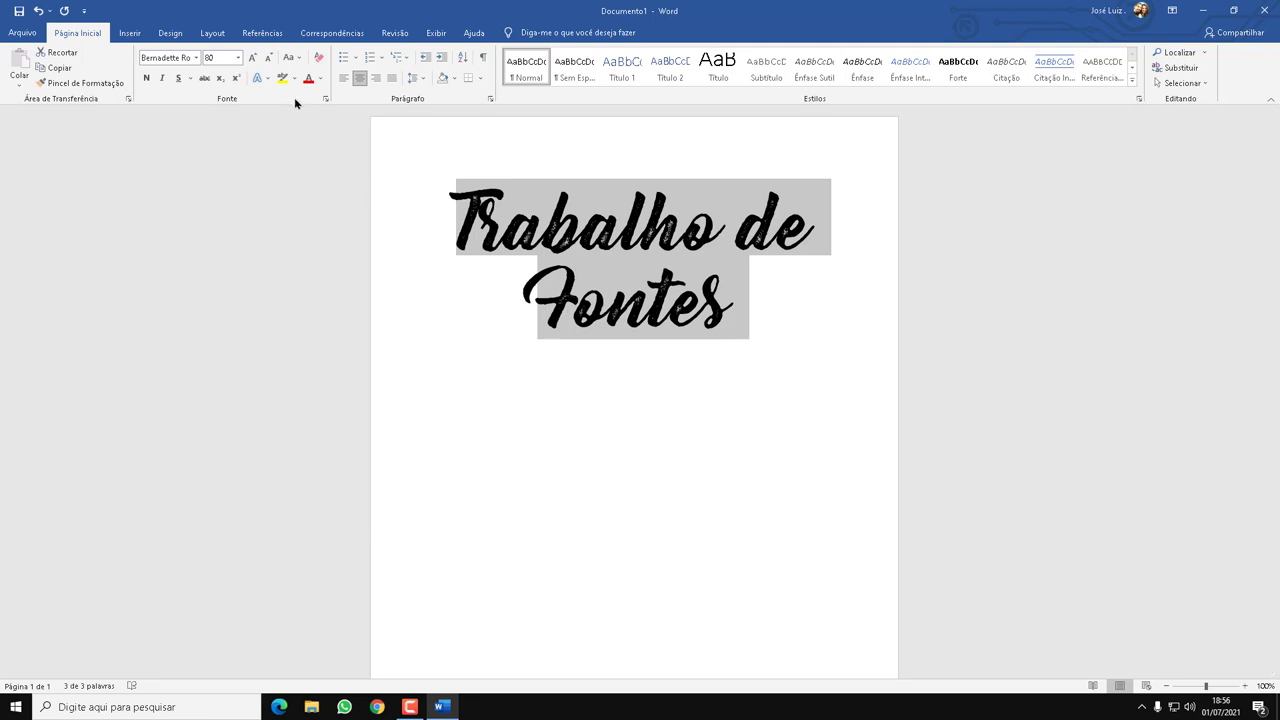
Colour the title dark blue and deselect it to check the result.
left_click(320, 78)
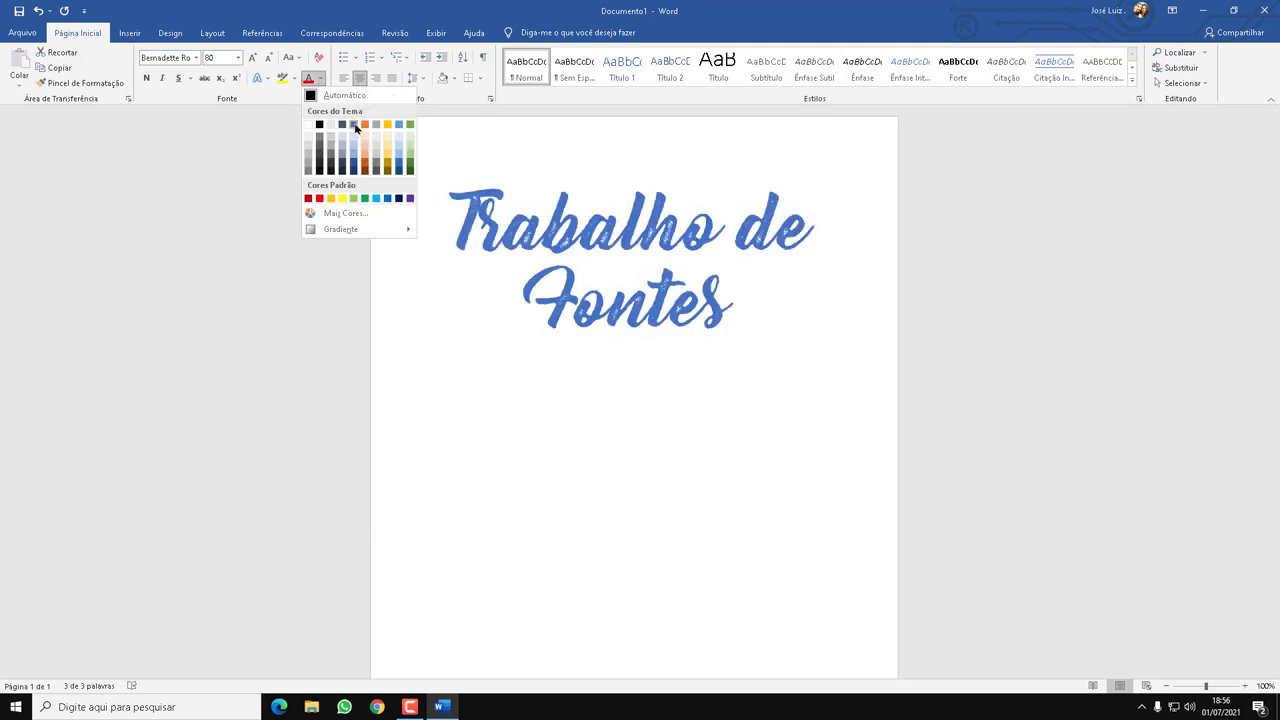
left_click(354, 159)
left_click(766, 346)
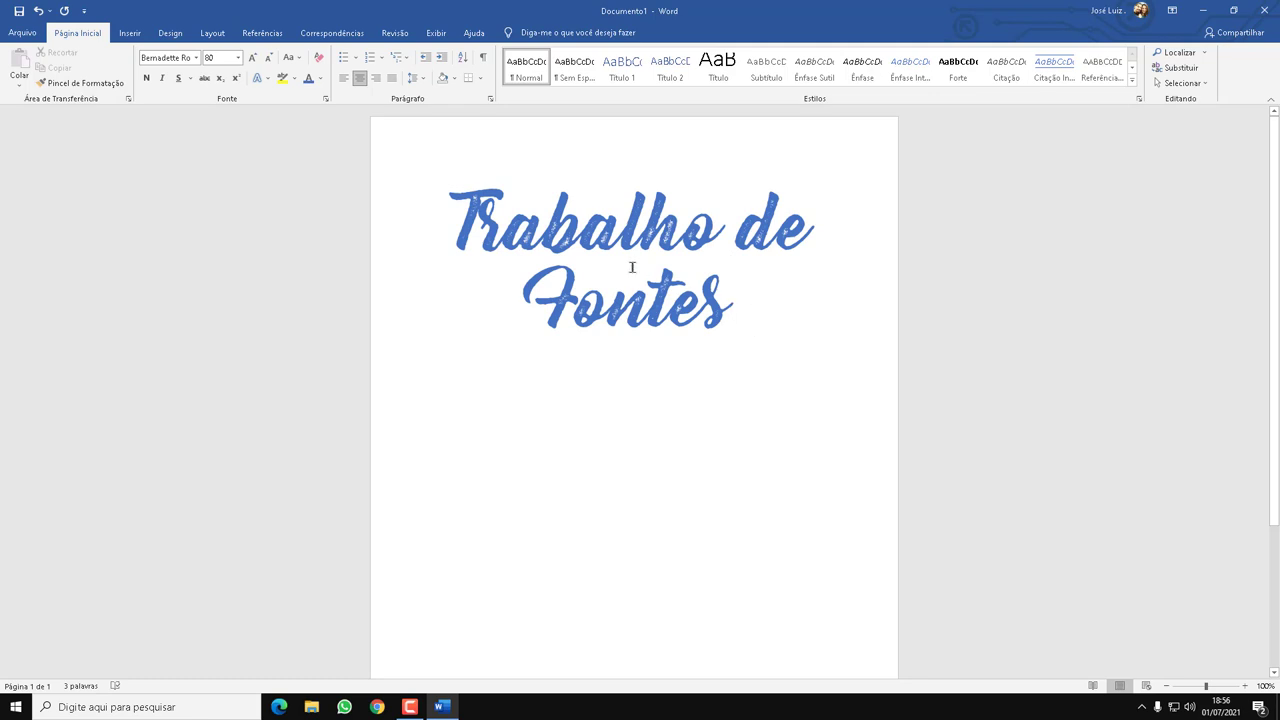
In Chrome, search Google for 'fontes para word' and review the results.
left_click(376, 706)
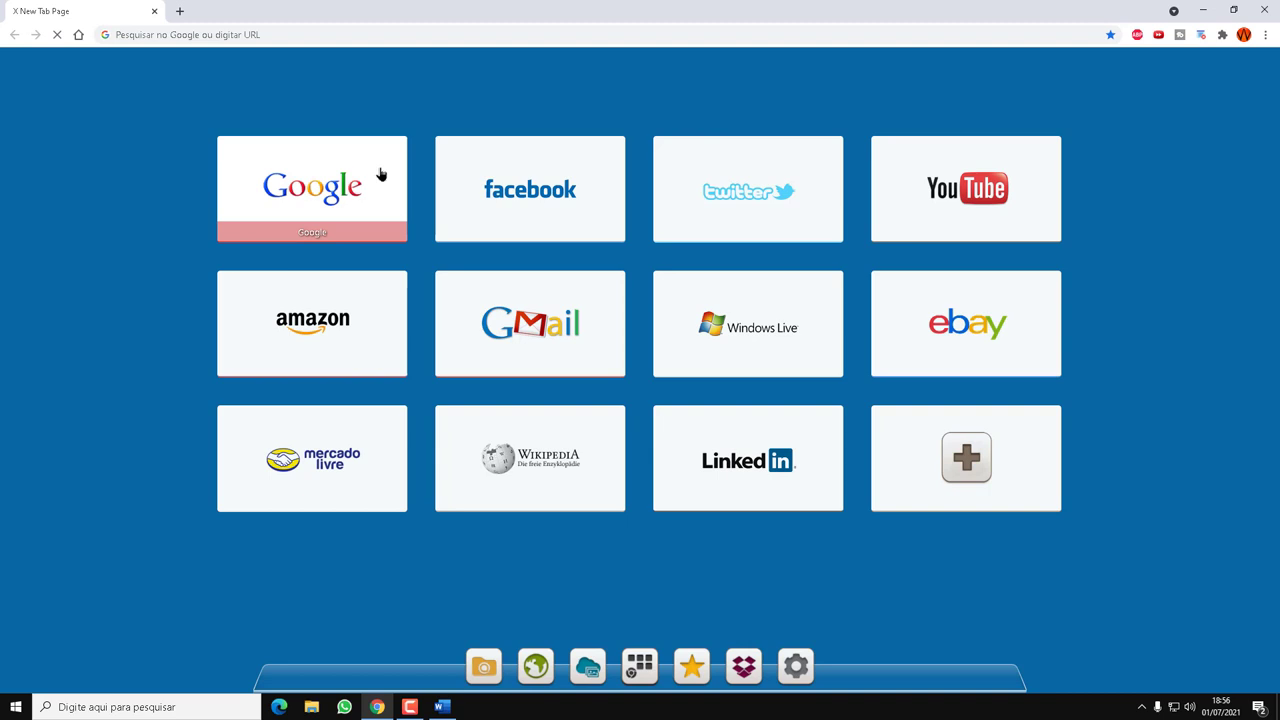
left_click(380, 175)
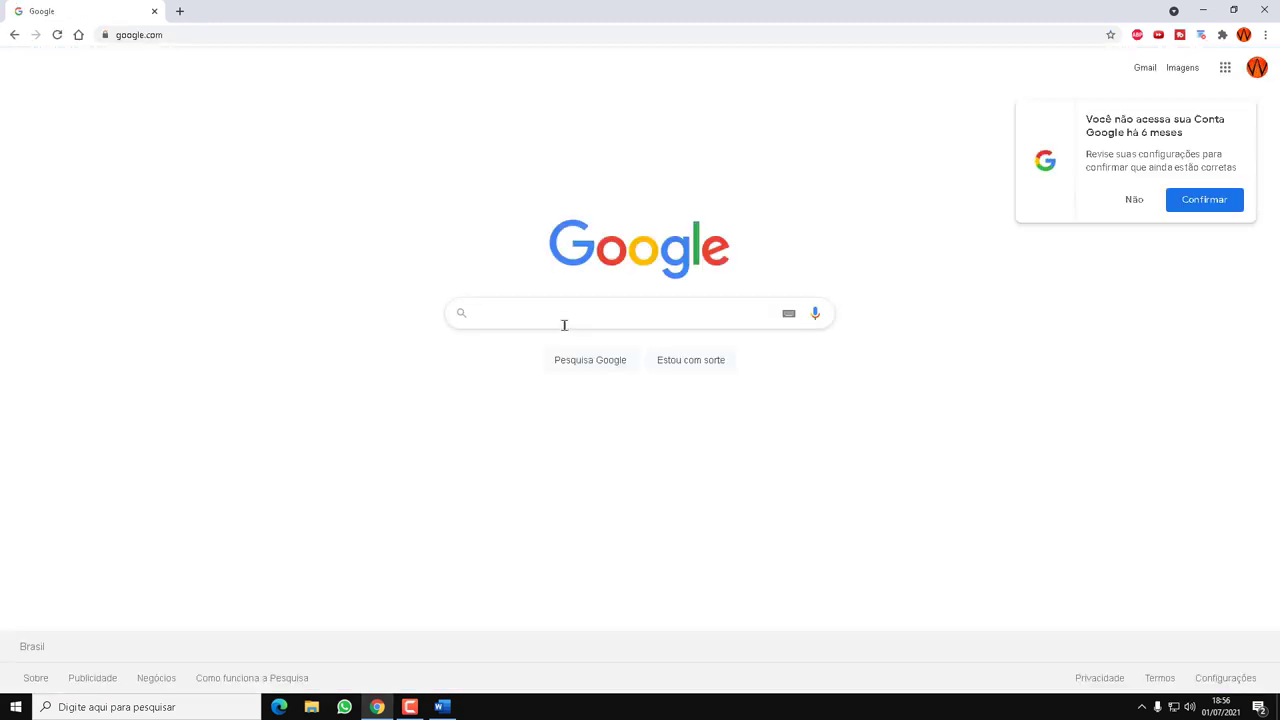
type("font")
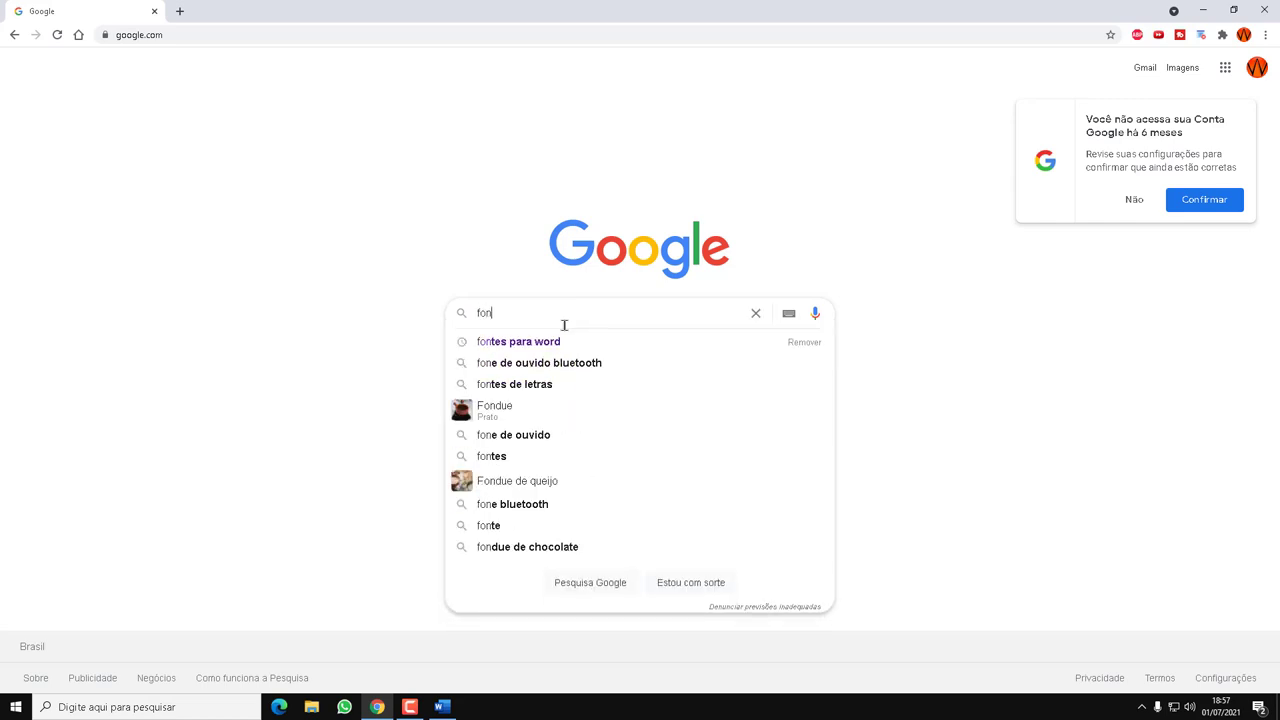
type("es")
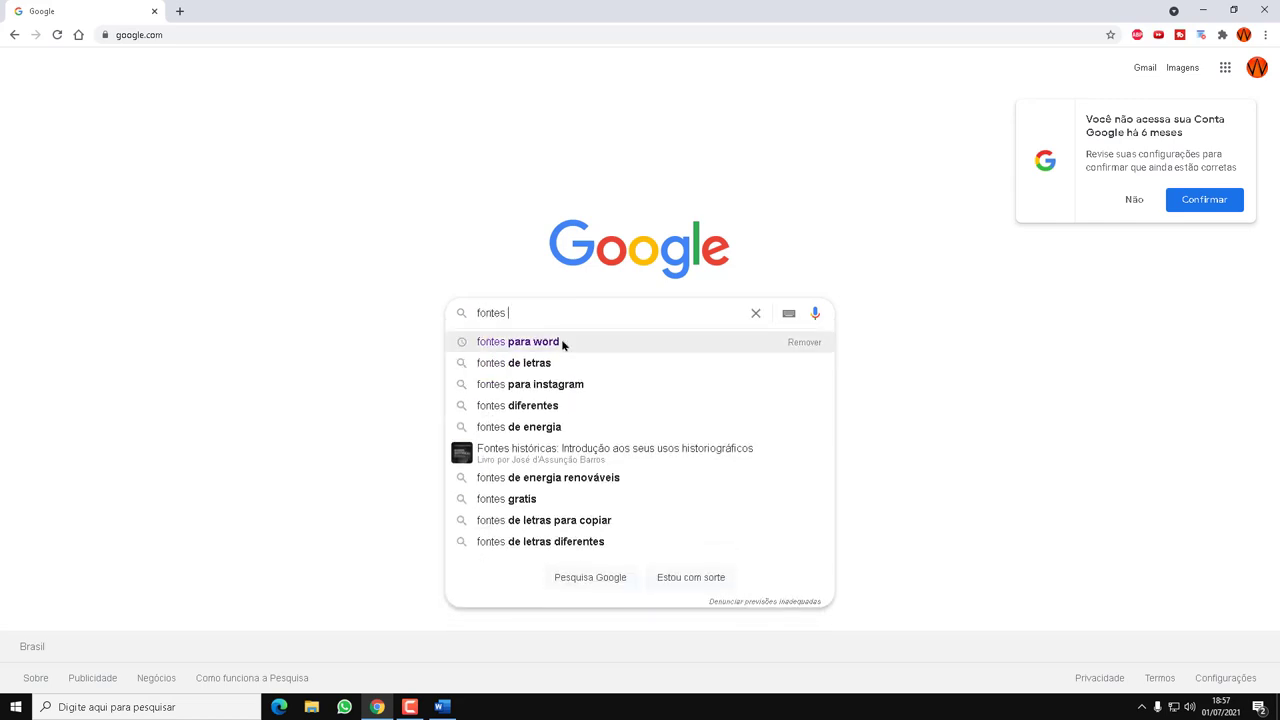
left_click(563, 342)
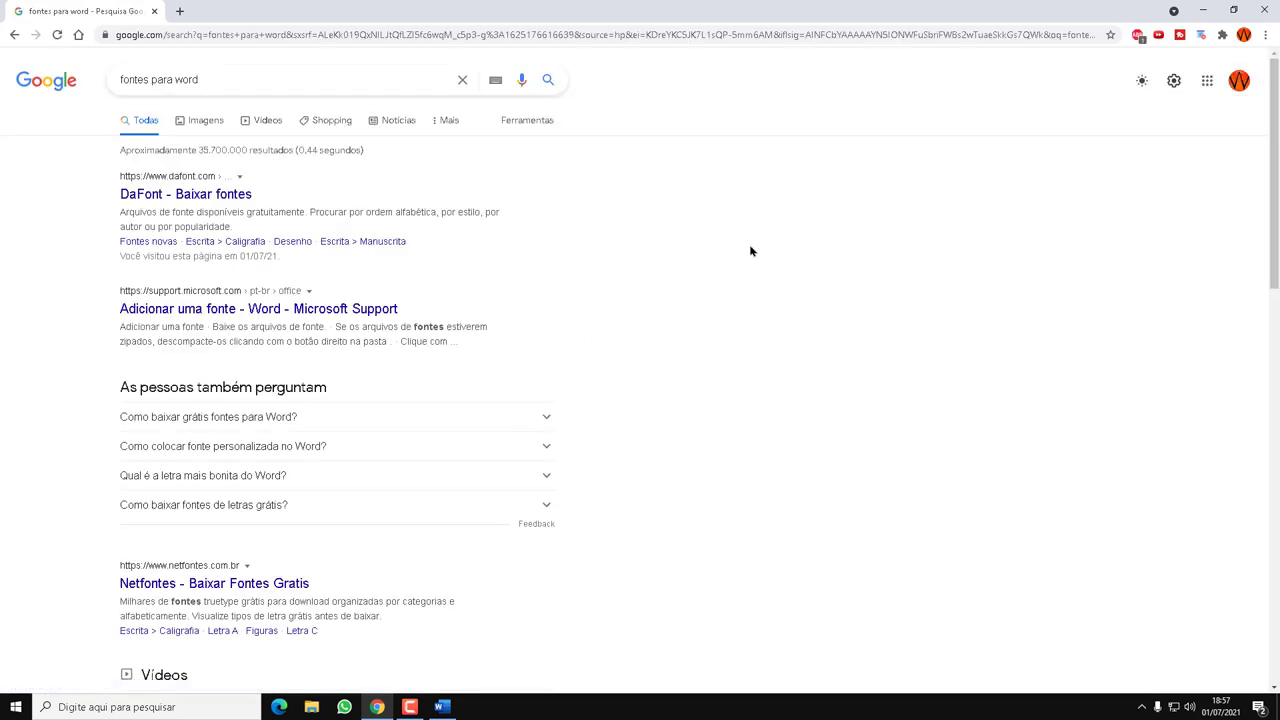
scroll(557, 471, "down", 2)
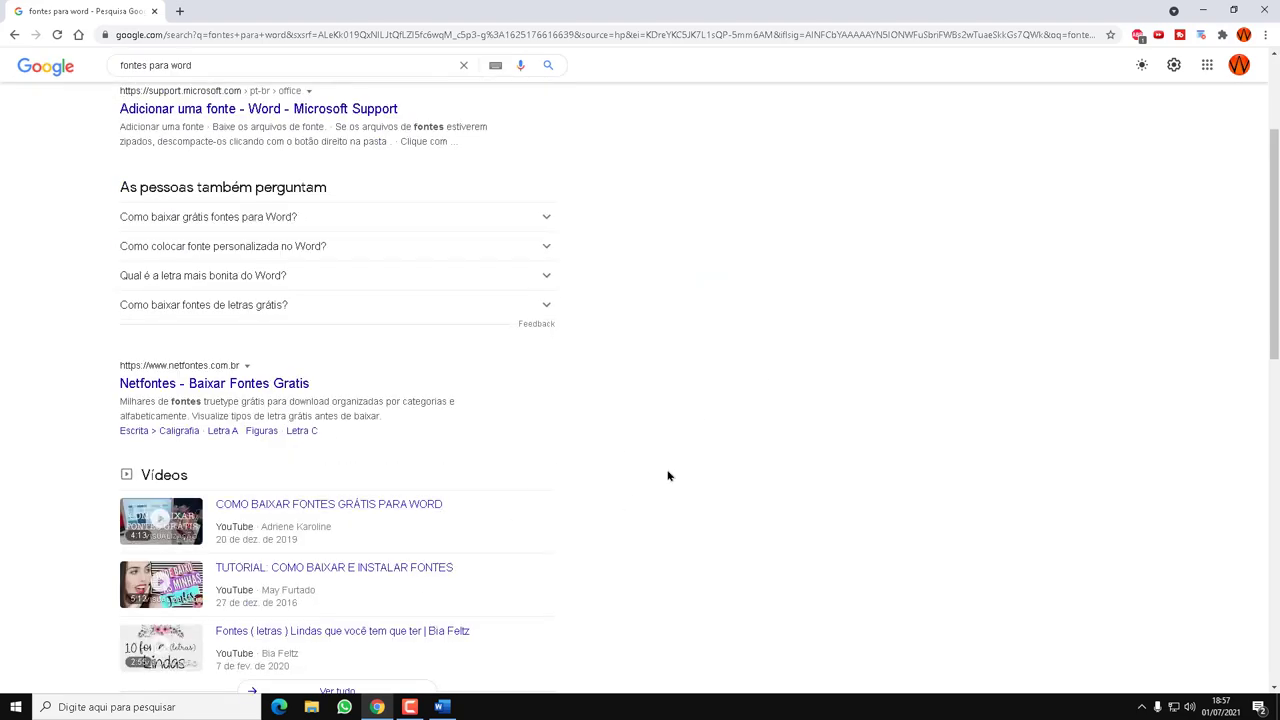
scroll(669, 474, "up", 2)
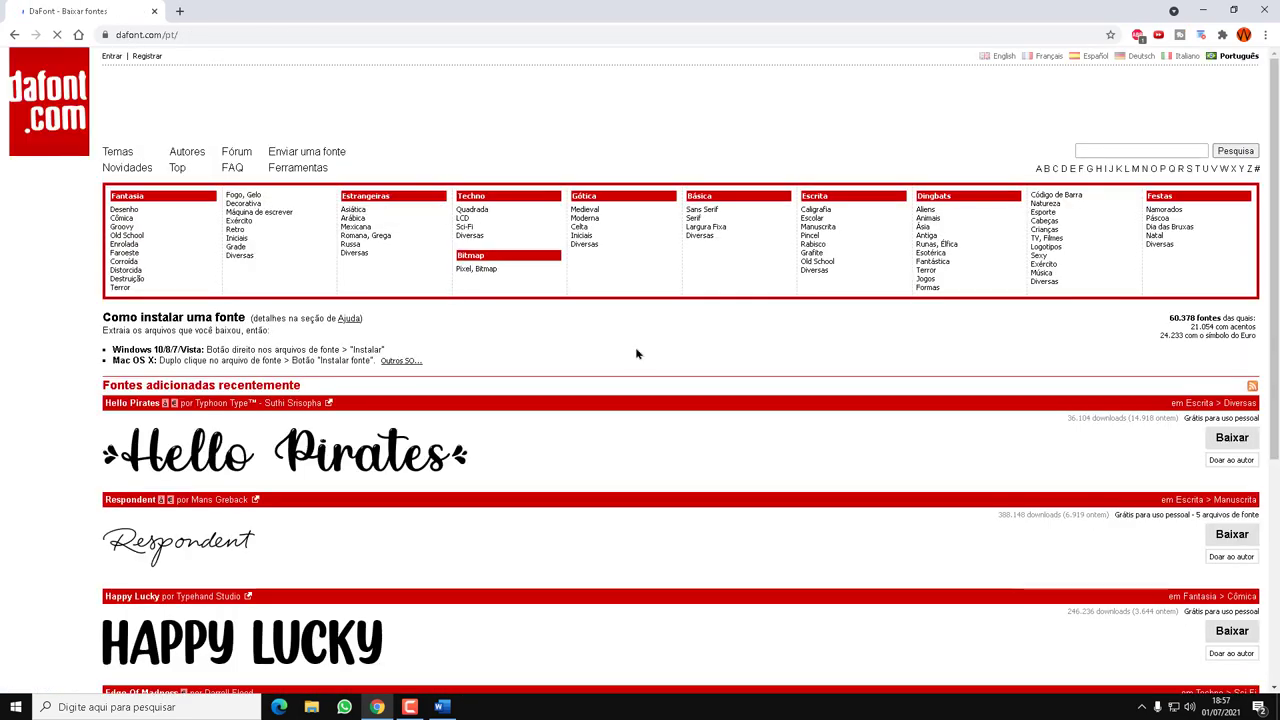
scroll(640, 354, "down", 2)
scroll(395, 400, "down", 2)
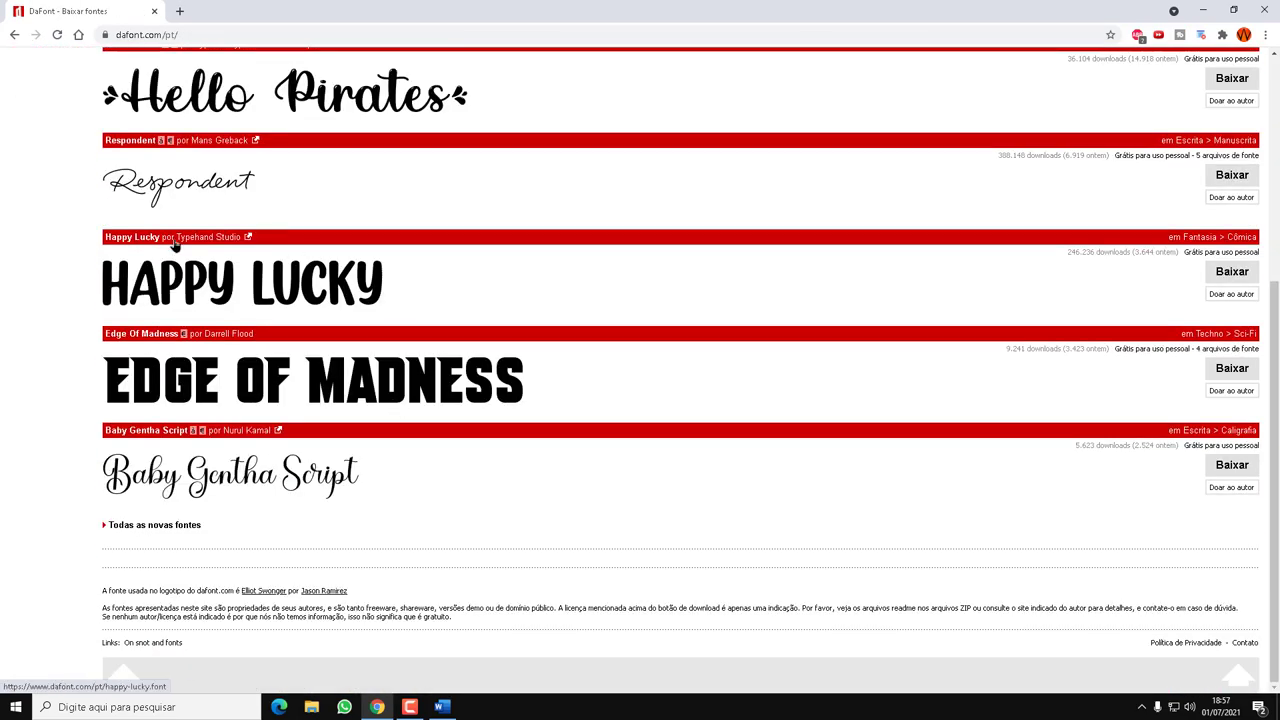
scroll(395, 400, "up", 2)
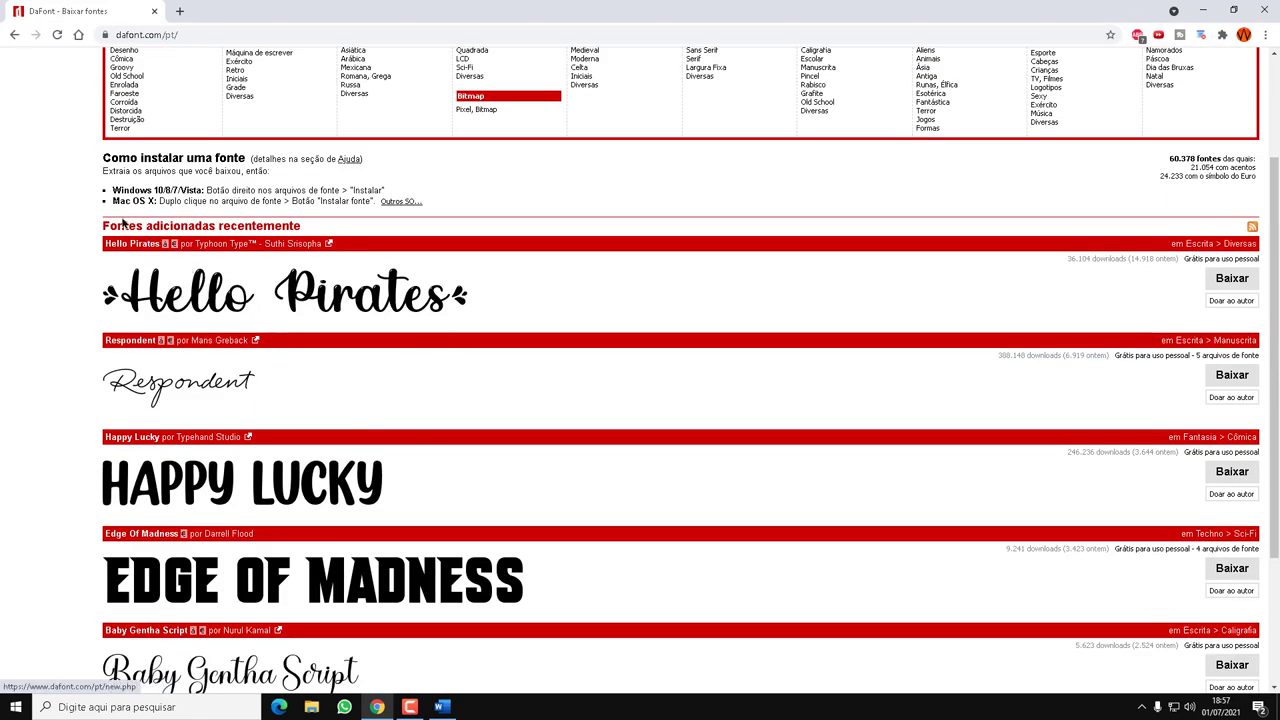
scroll(290, 432, "down", 2)
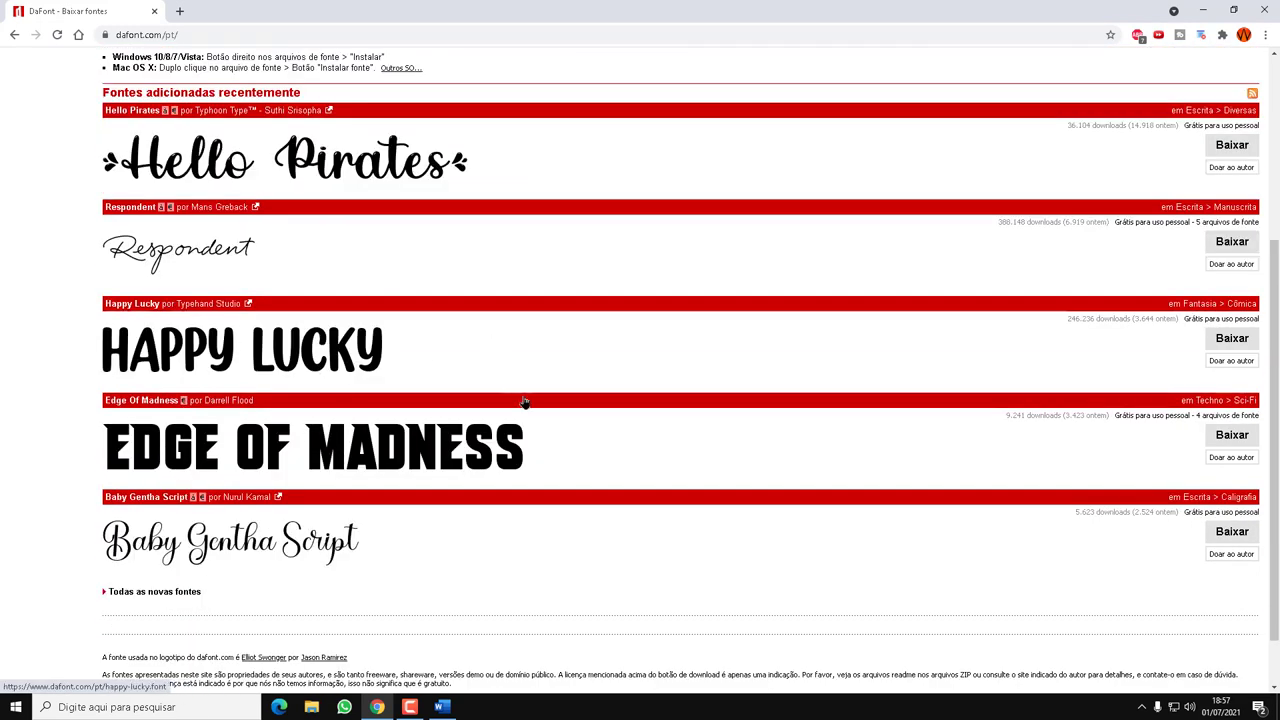
scroll(815, 360, "up", 2)
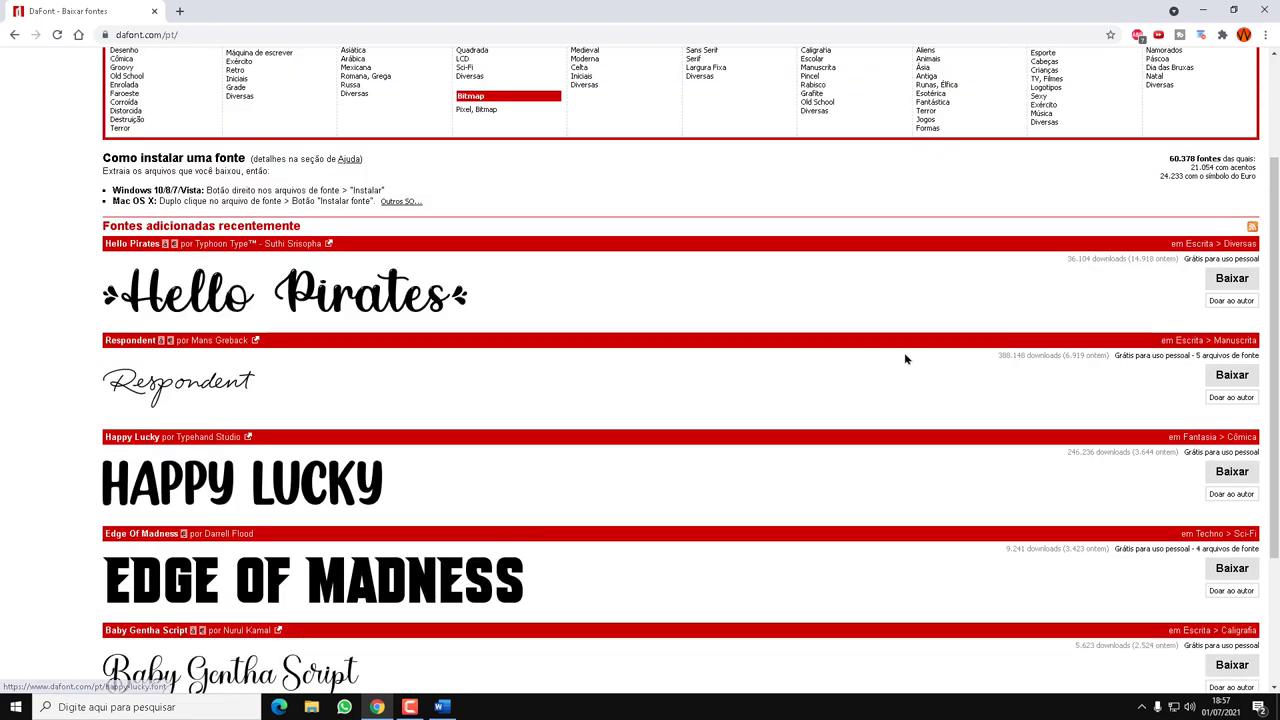
scroll(457, 517, "down", 2)
scroll(494, 270, "down", 1)
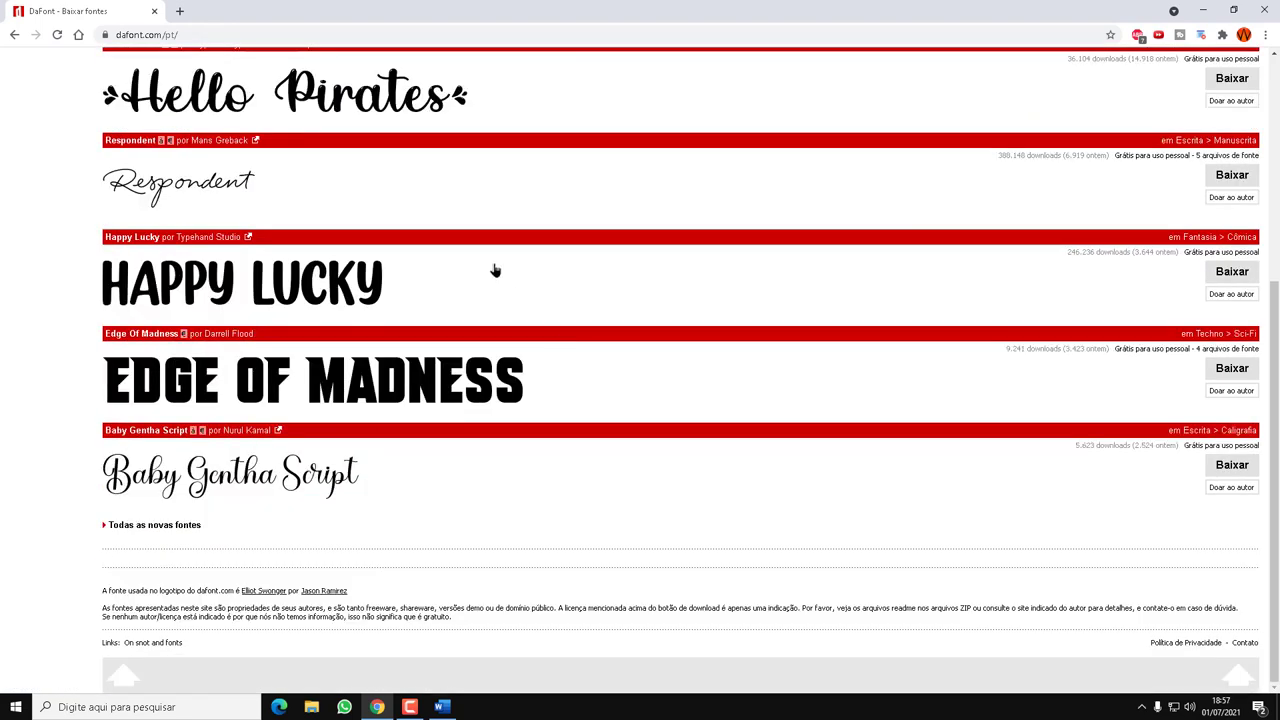
scroll(441, 229, "up", 3)
scroll(551, 320, "up", 2)
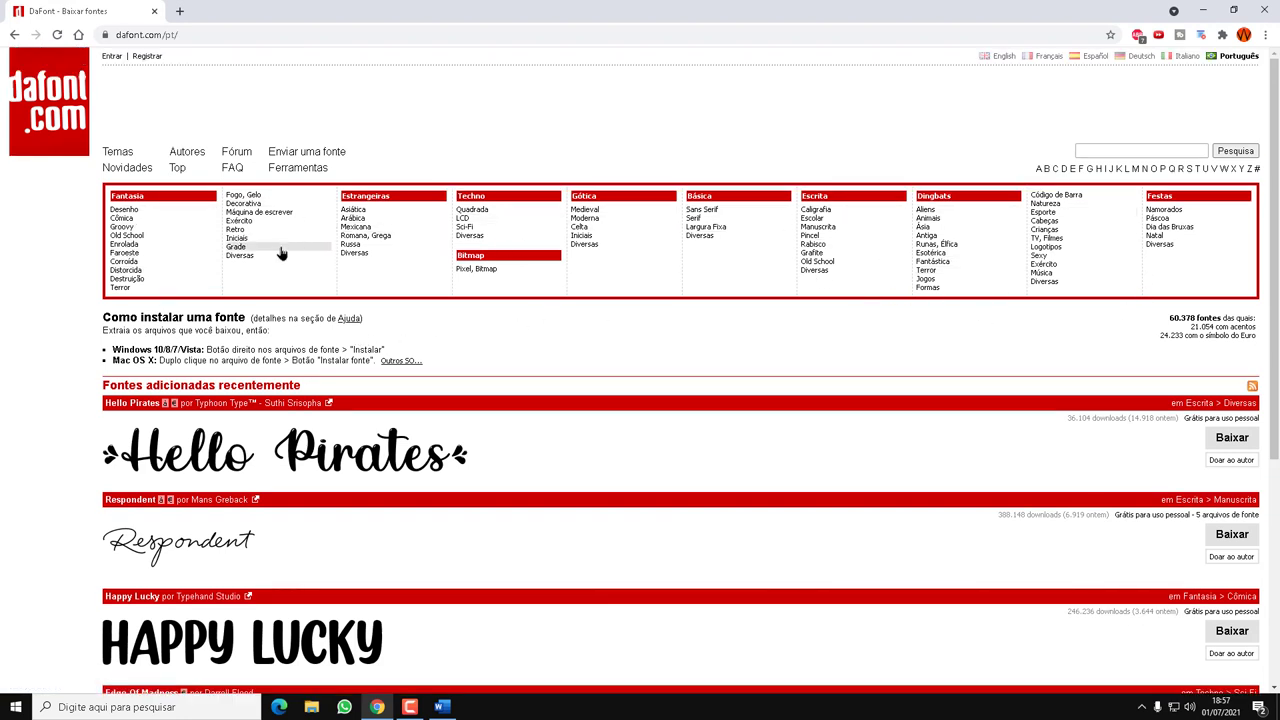
Browse the Dingbats > Aliens font listing down and back up.
left_click(927, 211)
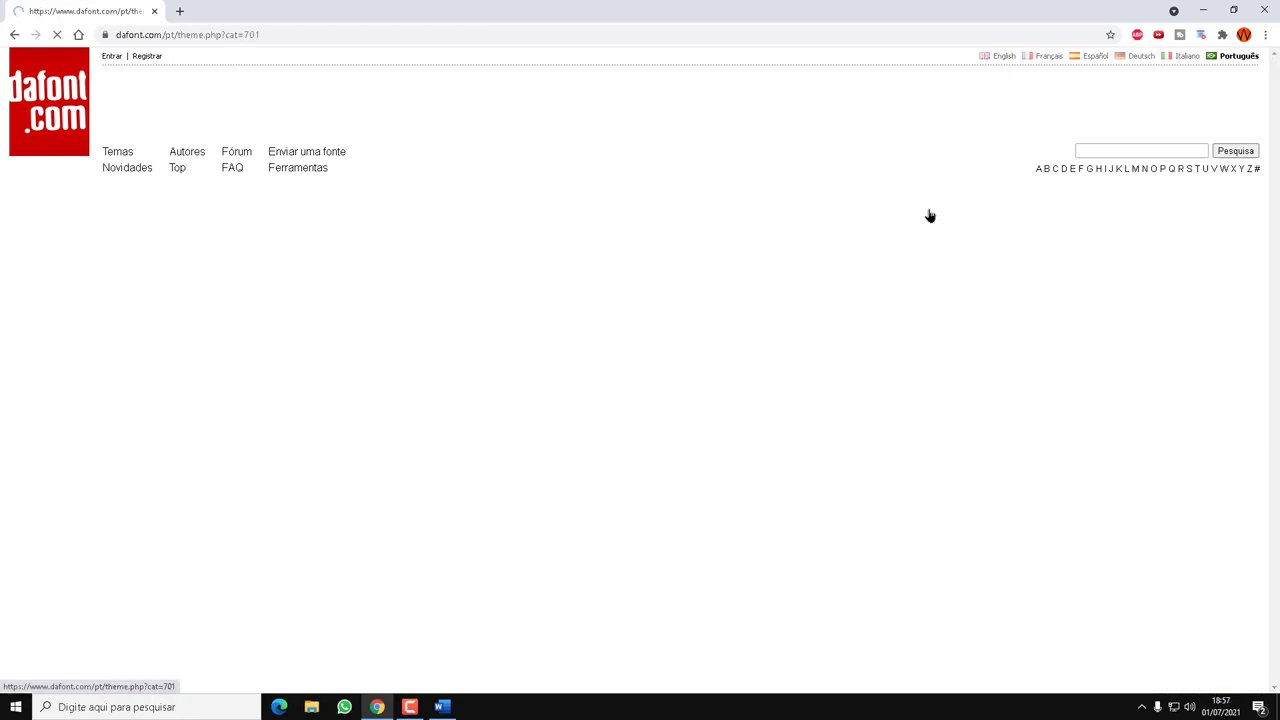
scroll(805, 427, "down", 1)
scroll(823, 443, "down", 2)
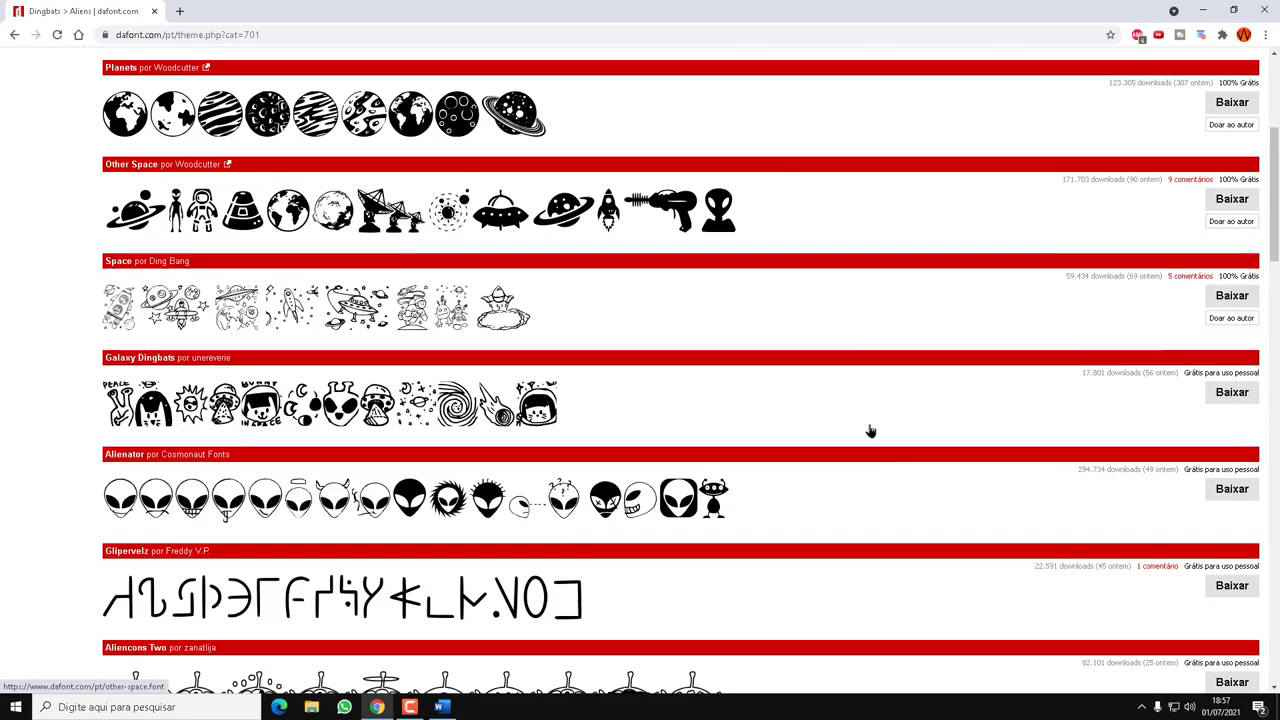
scroll(871, 431, "down", 2)
scroll(871, 431, "down", 2)
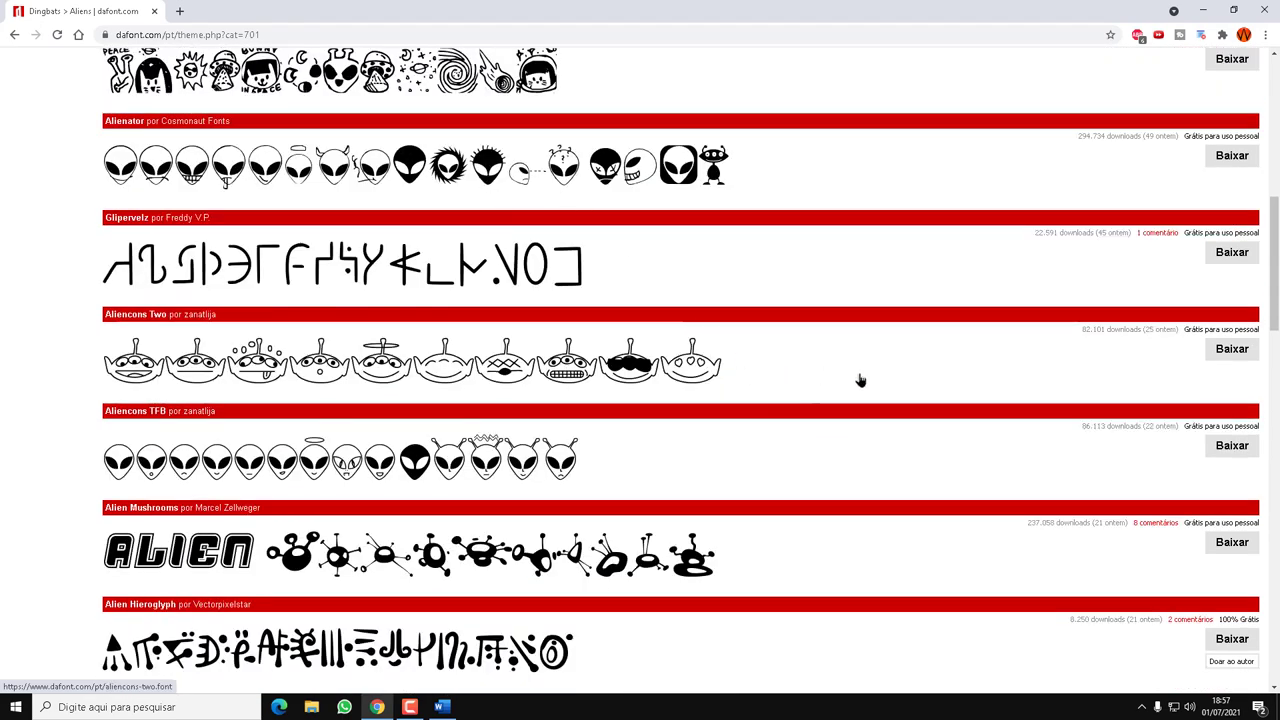
scroll(857, 377, "down", 2)
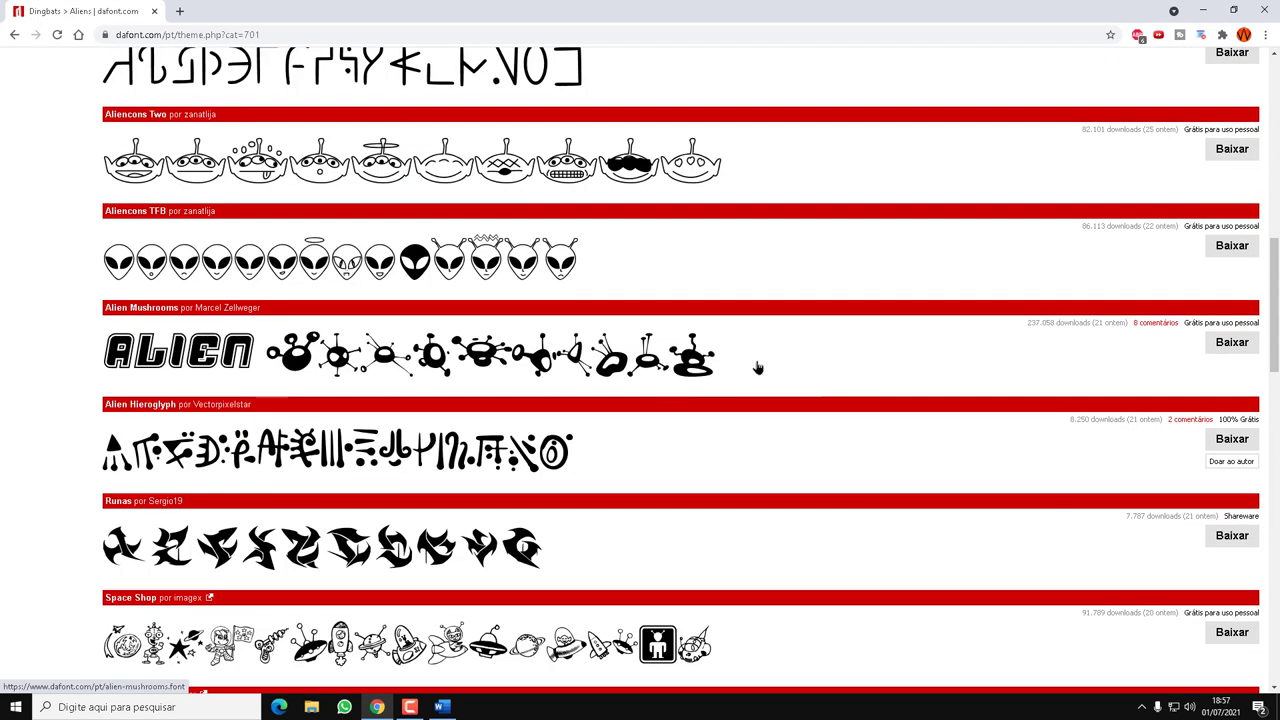
scroll(757, 368, "down", 2)
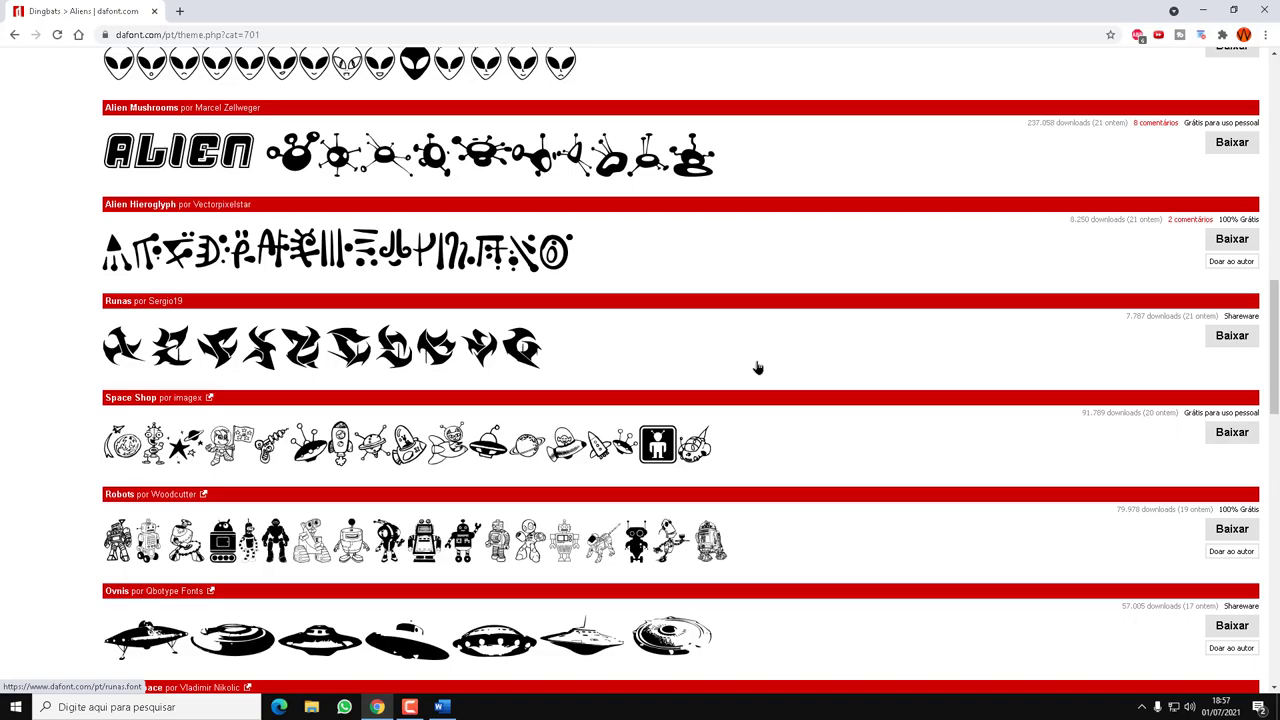
scroll(757, 368, "down", 2)
scroll(757, 368, "down", 2)
scroll(757, 368, "down", 2)
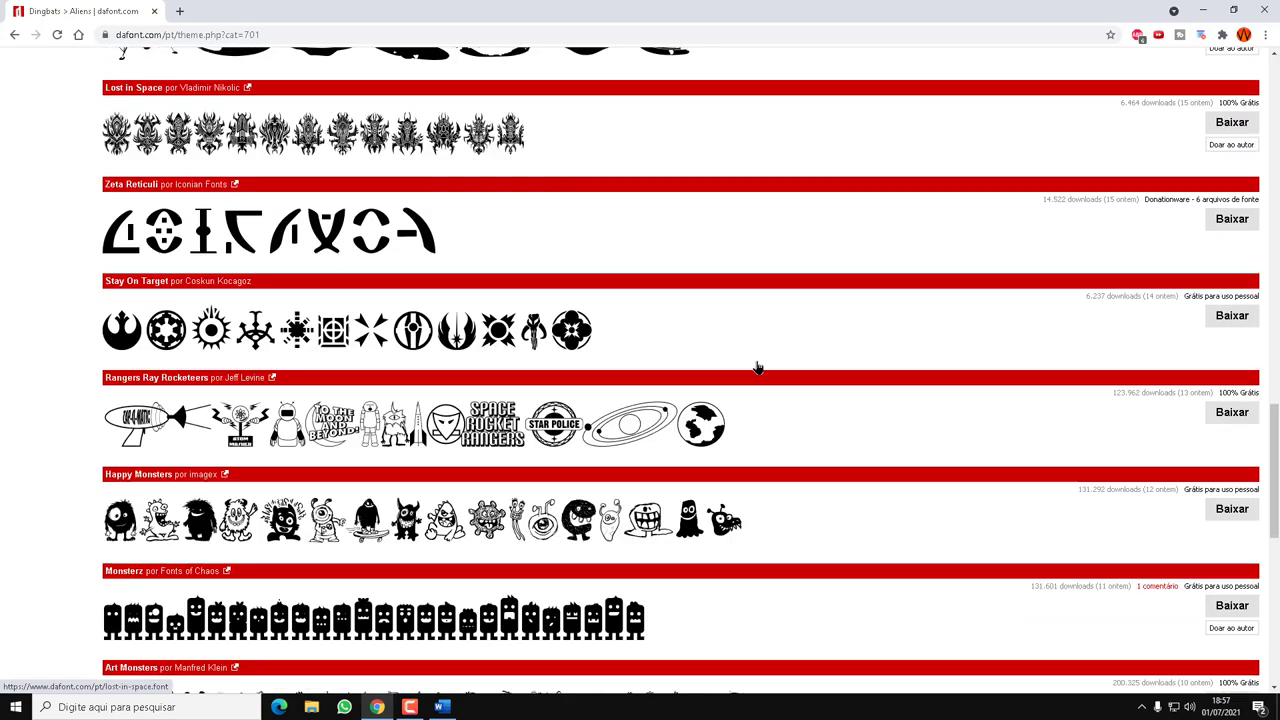
scroll(757, 368, "down", 3)
scroll(757, 368, "down", 3)
scroll(757, 368, "down", 2)
scroll(757, 368, "up", 4)
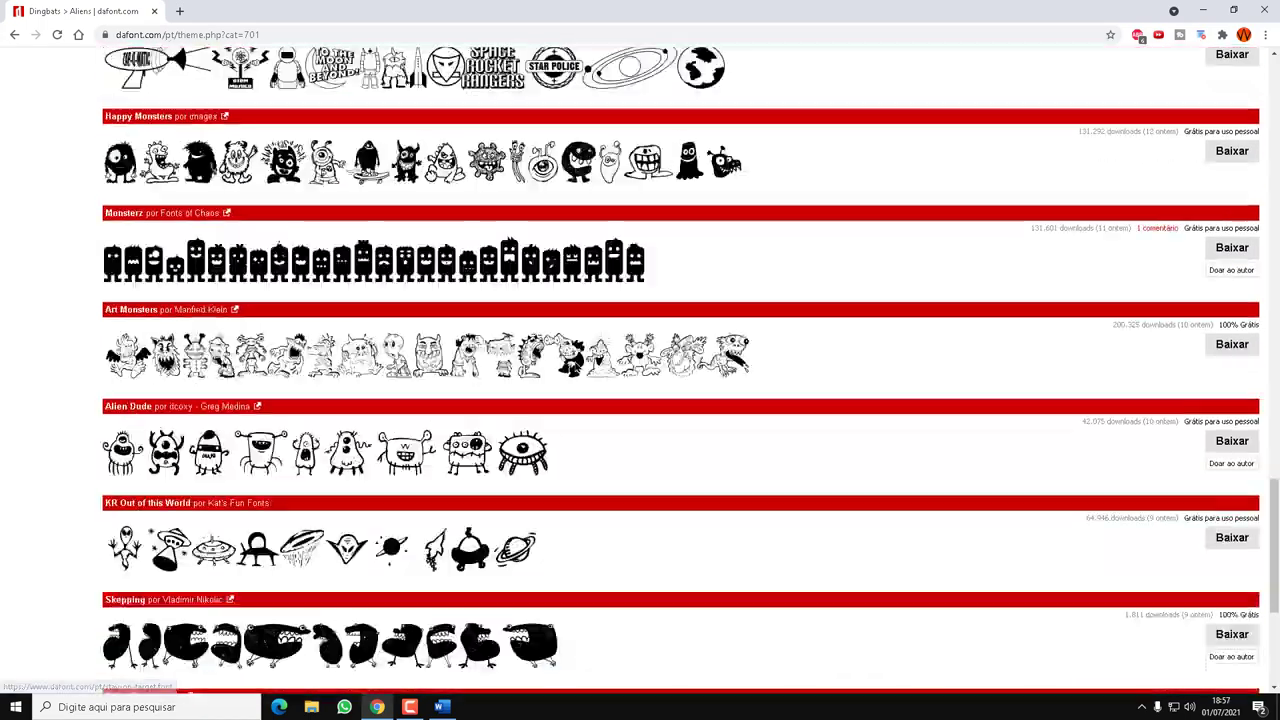
scroll(535, 365, "up", 10)
scroll(535, 365, "up", 8)
scroll(535, 365, "up", 5)
scroll(535, 365, "up", 2)
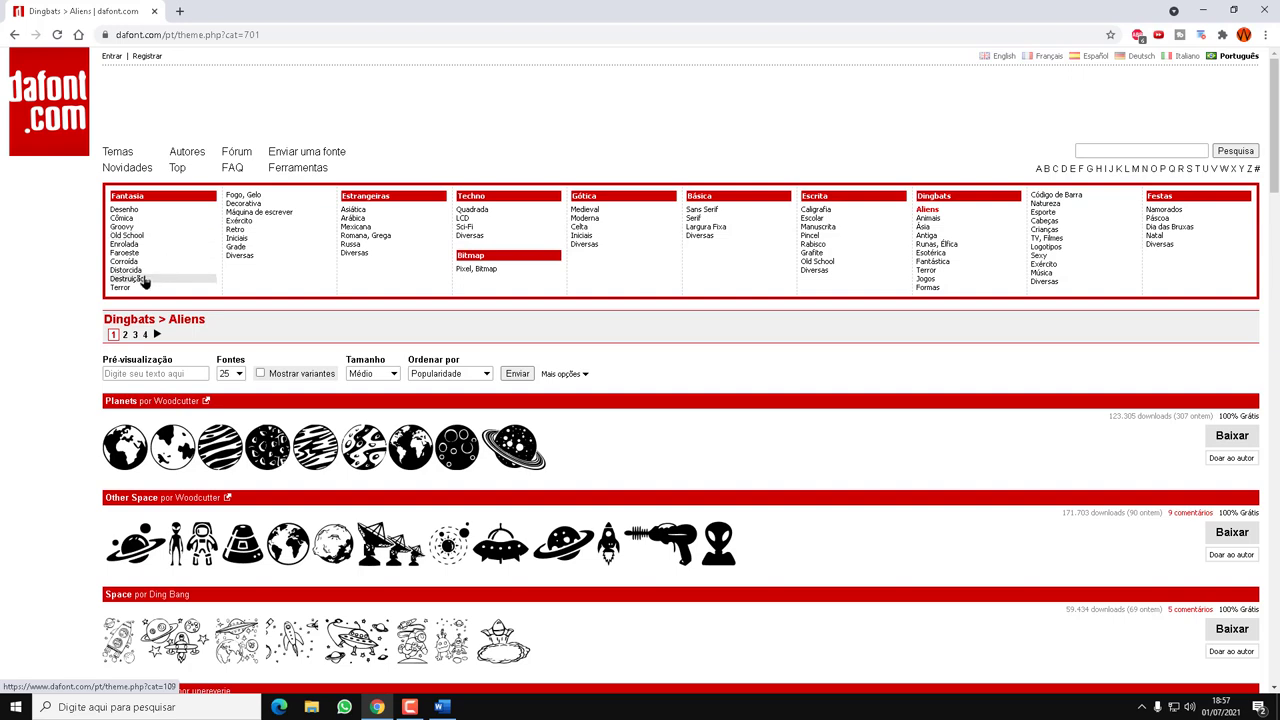
Open the Fantasia > Destruição category and download the Vehicle Breaks Down font.
left_click(138, 279)
scroll(749, 434, "down", 2)
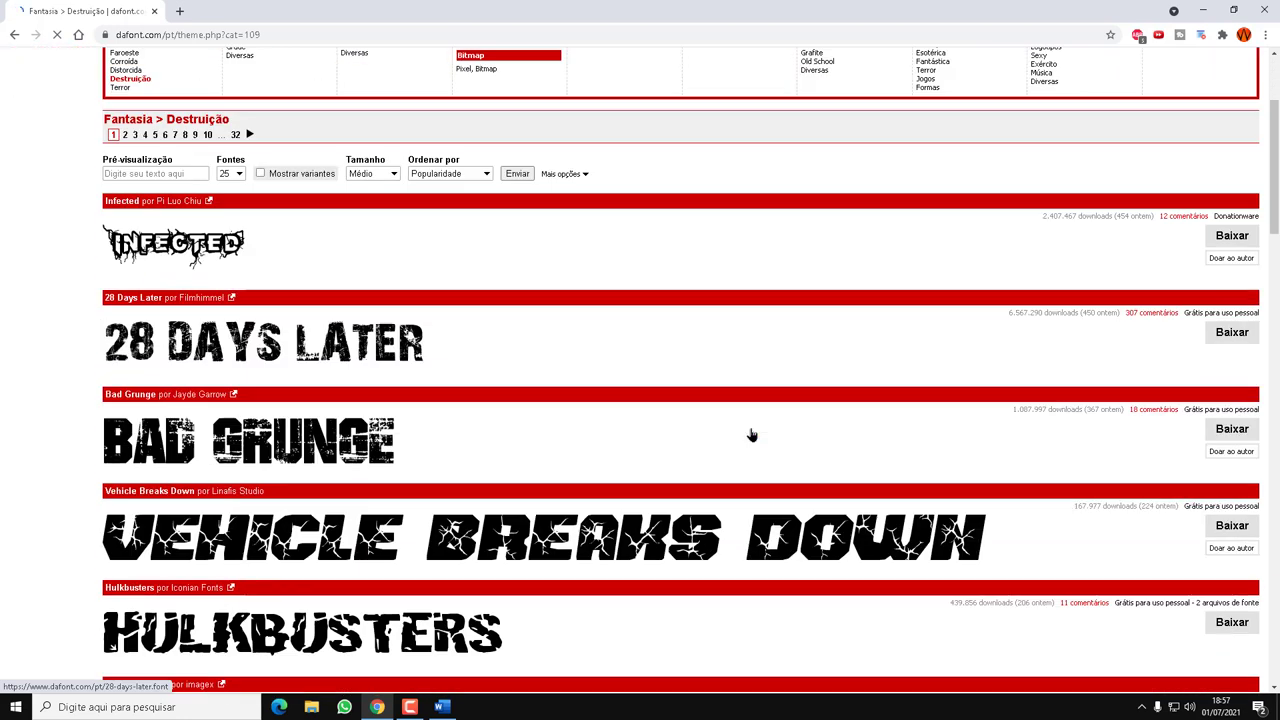
scroll(735, 405, "down", 1)
scroll(735, 405, "down", 1)
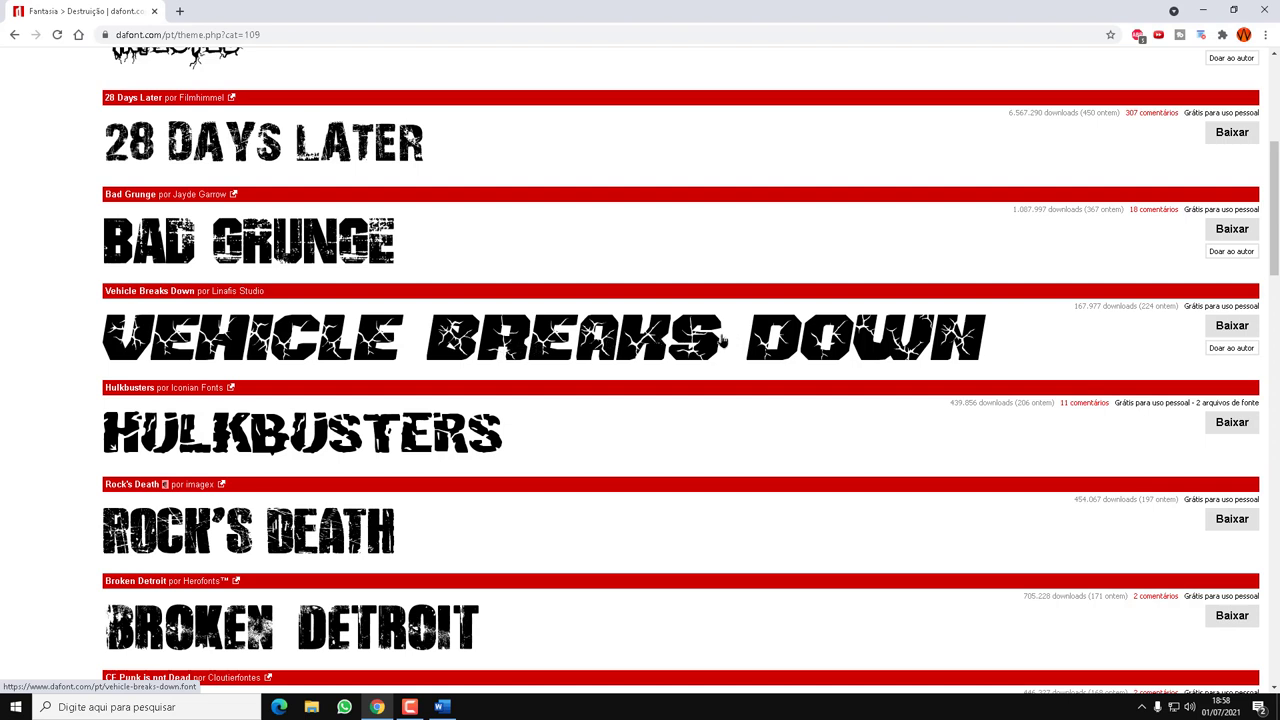
left_click(1230, 326)
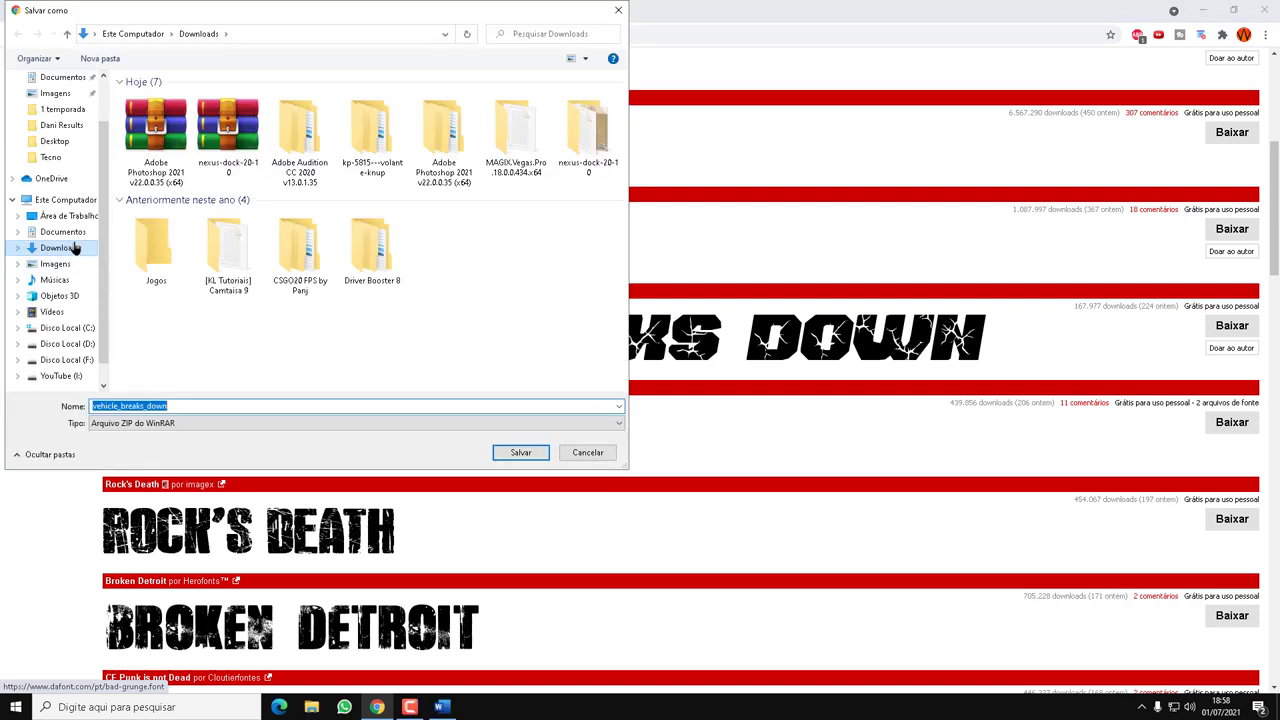
Save vehicle_breaks_down.zip into a new Fontes folder created inside Downloads.
left_click(58, 247)
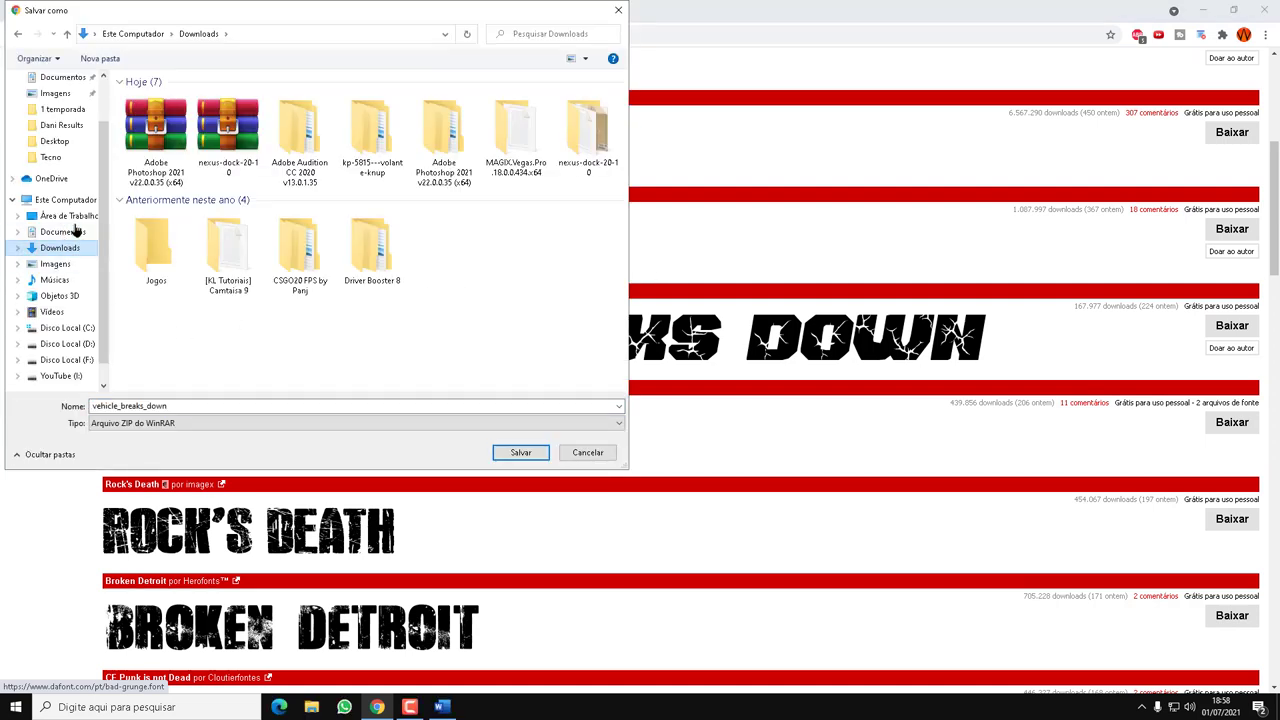
left_click(100, 59)
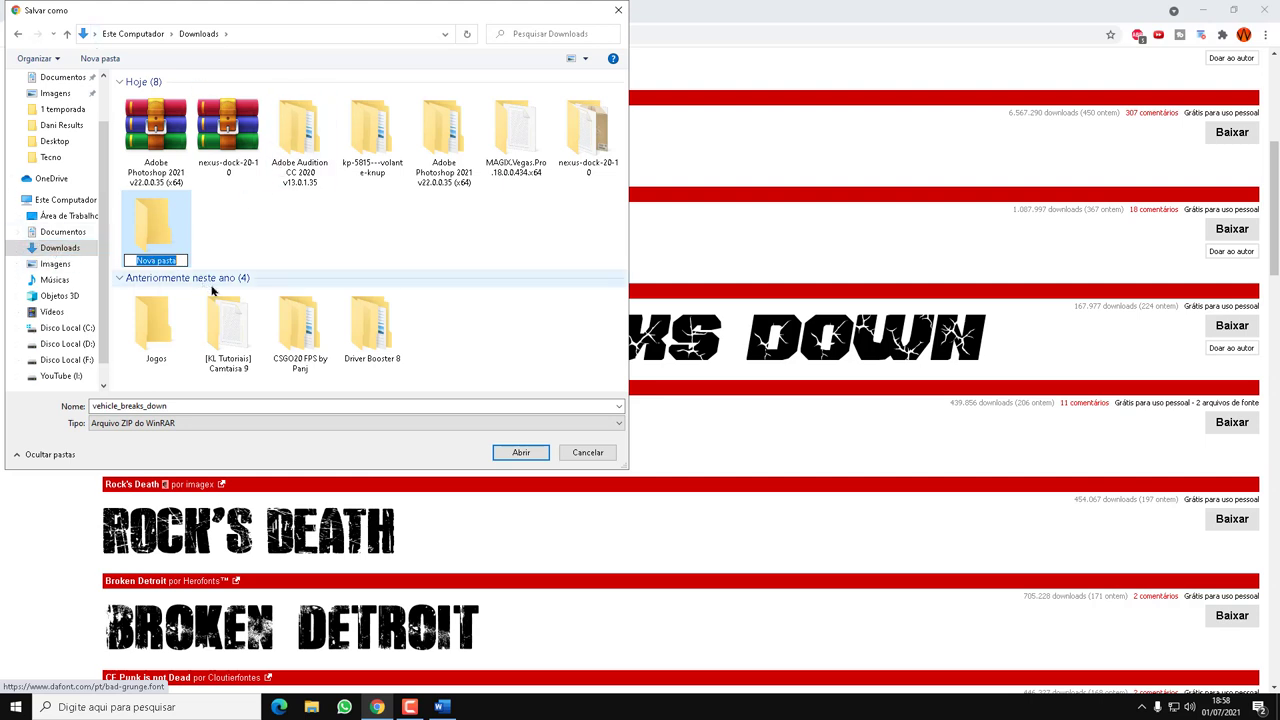
type("Fontes")
left_click(515, 455)
left_click(515, 455)
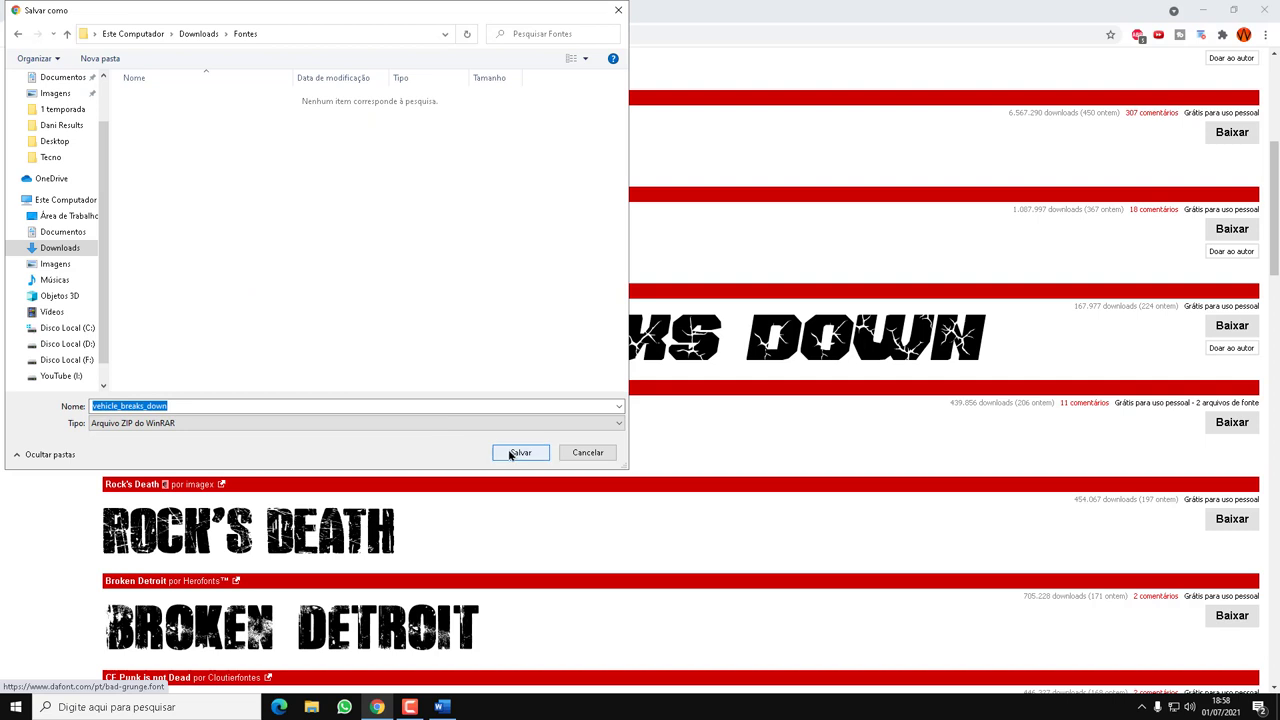
left_click(517, 453)
left_click(141, 674)
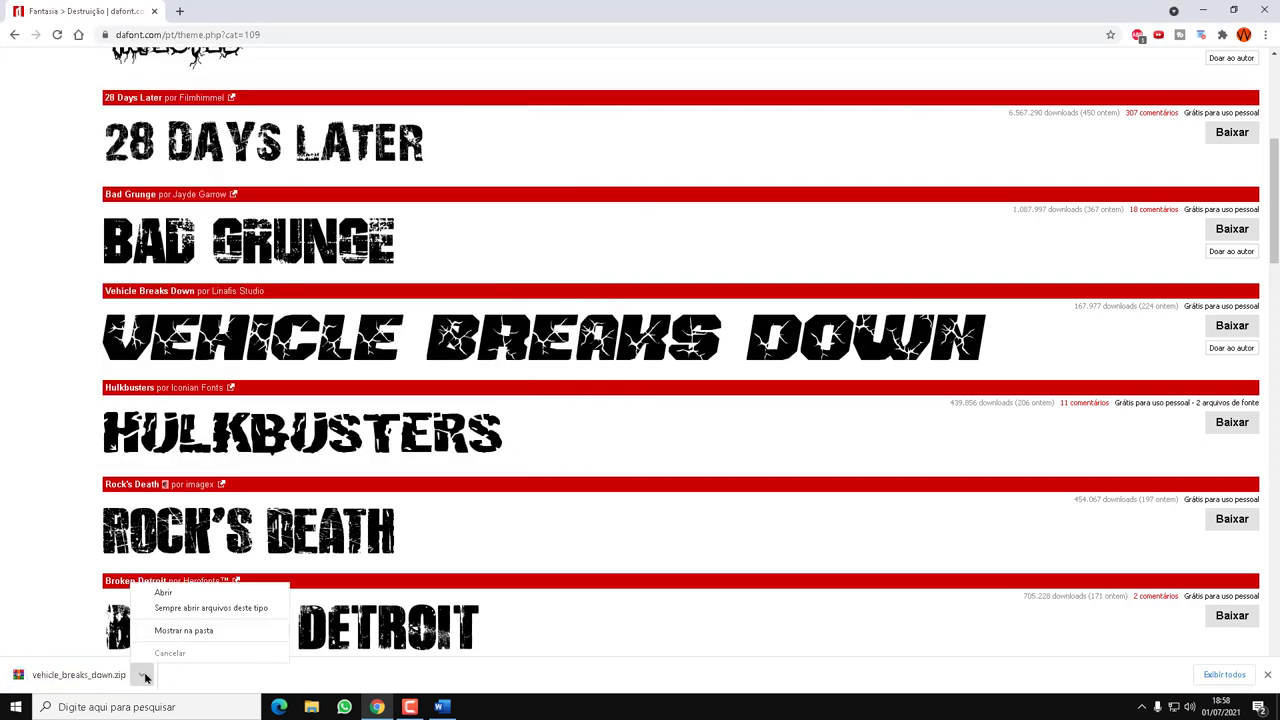
Show the downloaded zip in its Fontes folder in File Explorer.
left_click(184, 630)
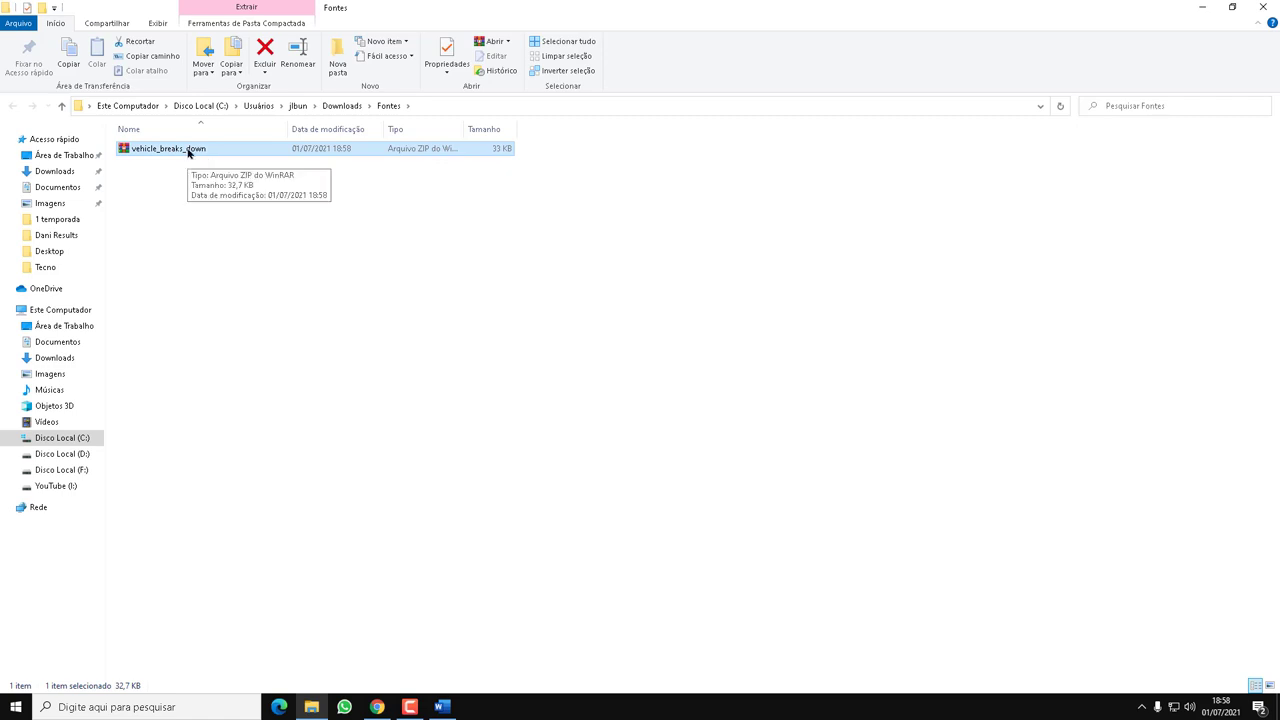
left_click(441, 707)
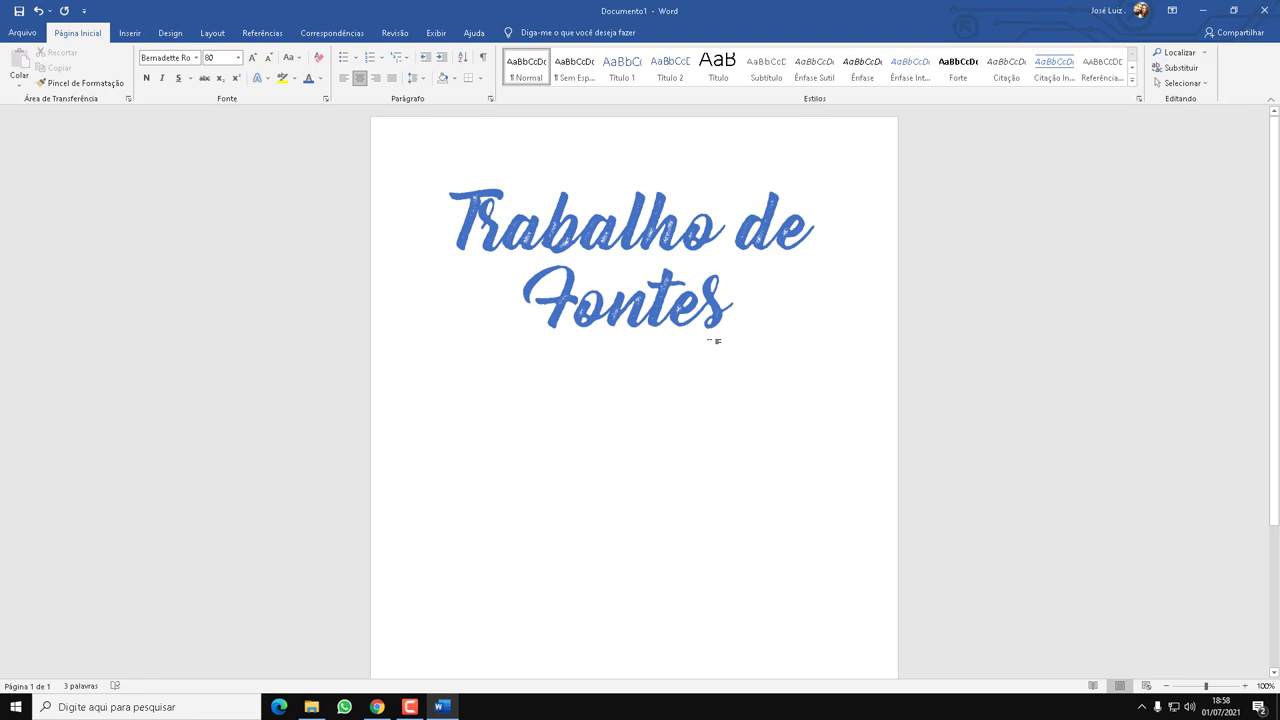
left_click(311, 707)
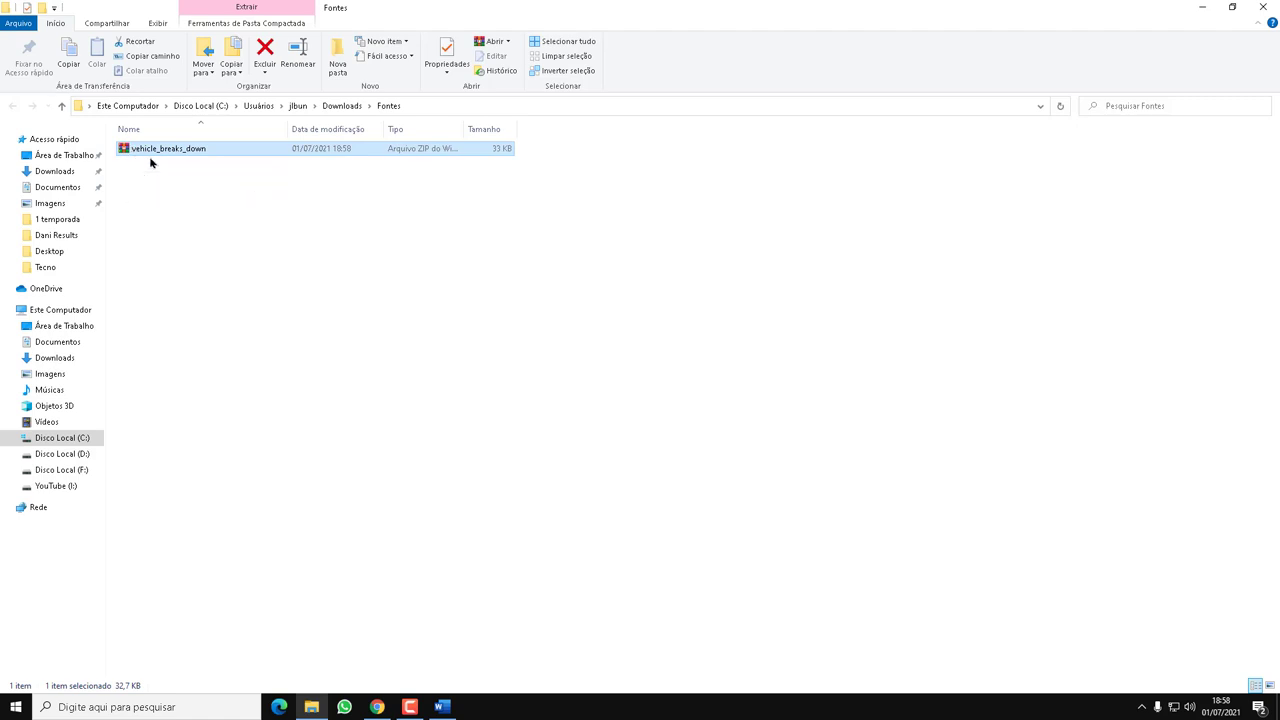
In Word, type 'winrar' on a new line below the title, then delete it.
left_click(441, 707)
key("Return")
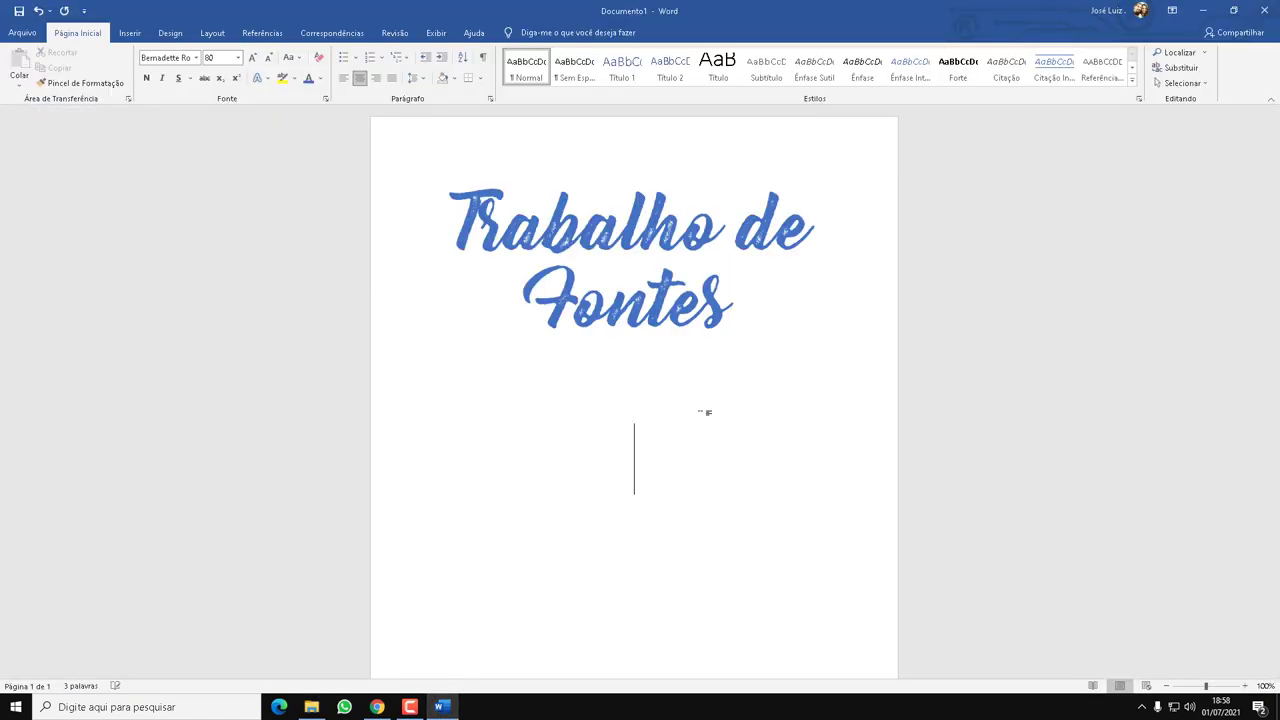
type("winrar")
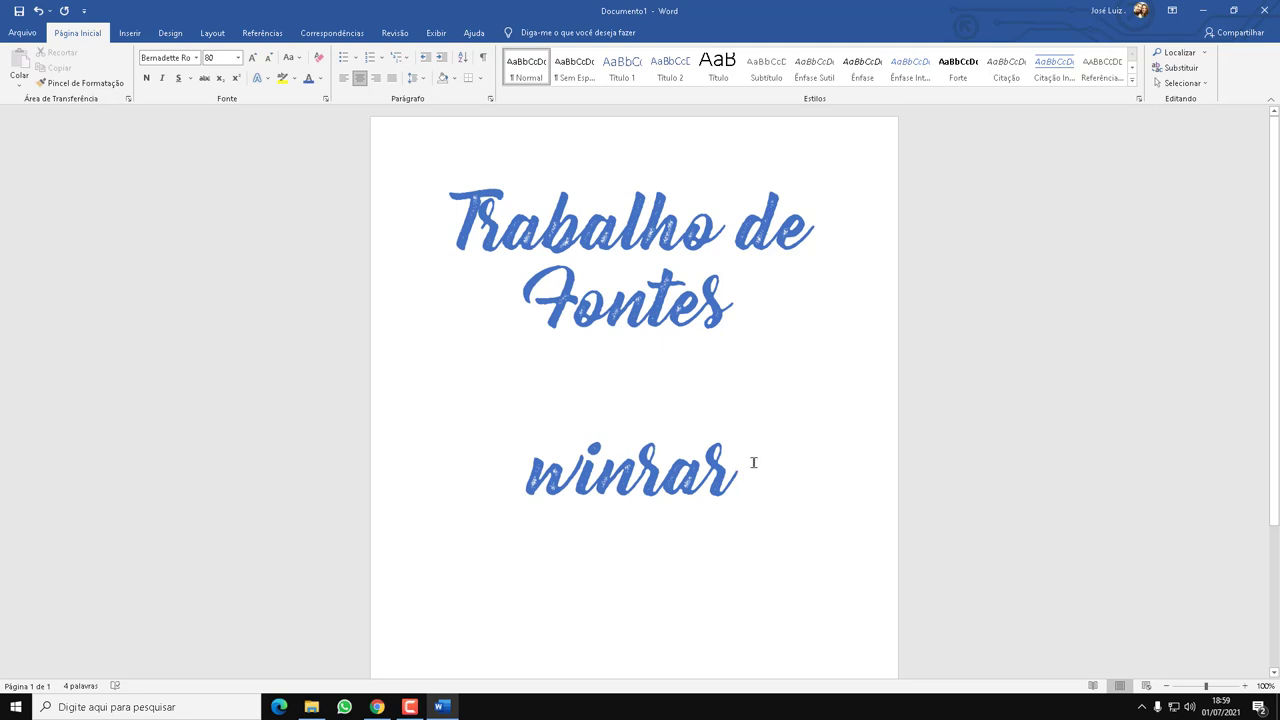
left_click_drag(755, 462, 483, 466)
key("BackSpace")
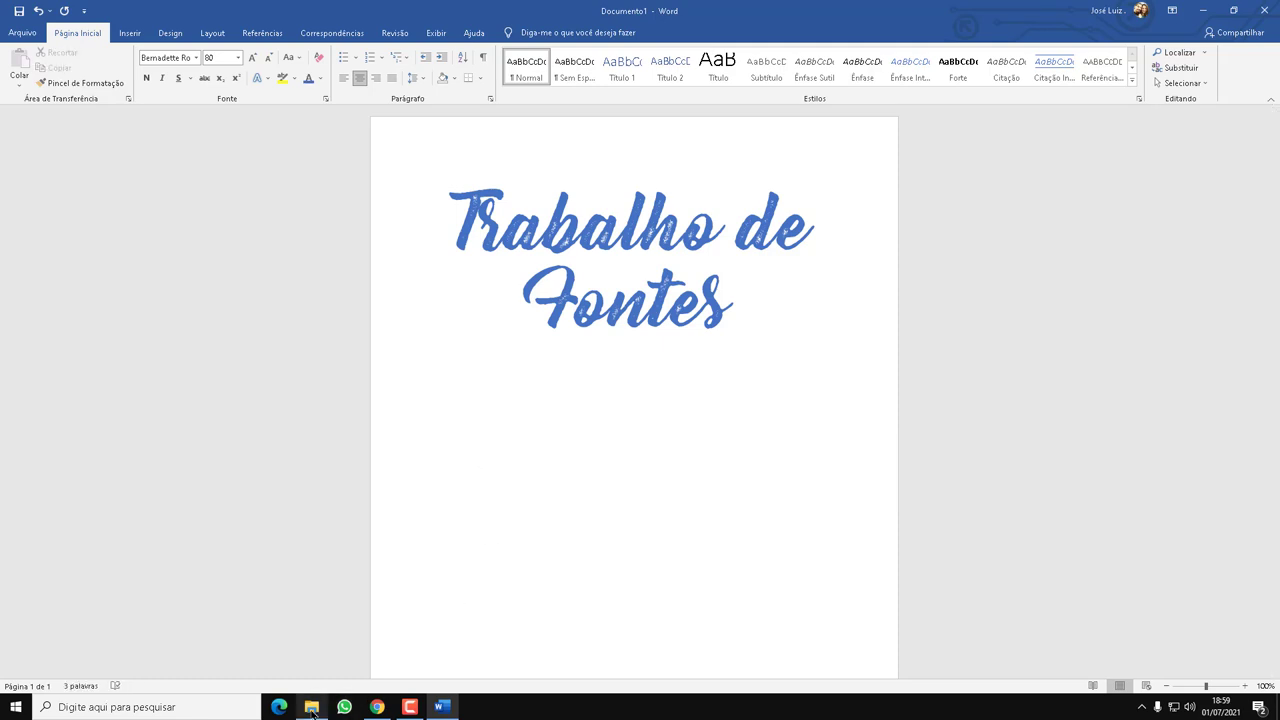
left_click(312, 707)
Extract the vehicle_breaks_down zip into its own folder and open it.
right_click(143, 153)
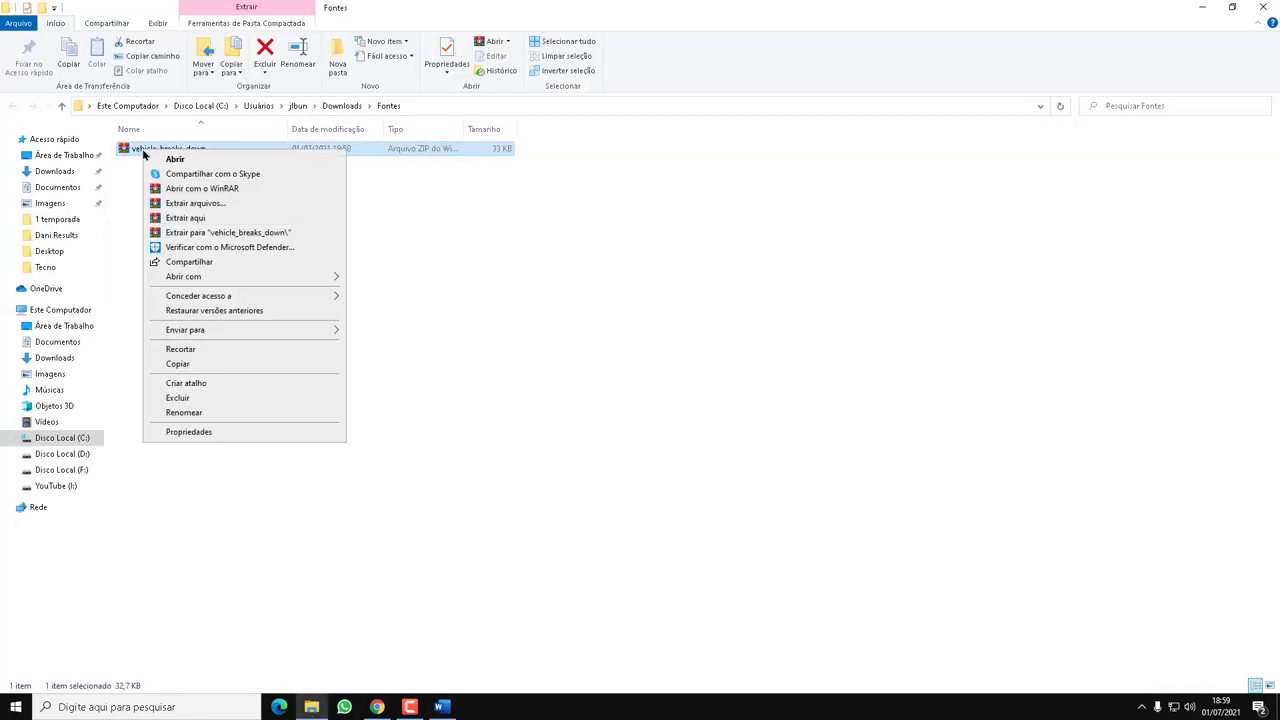
left_click(236, 233)
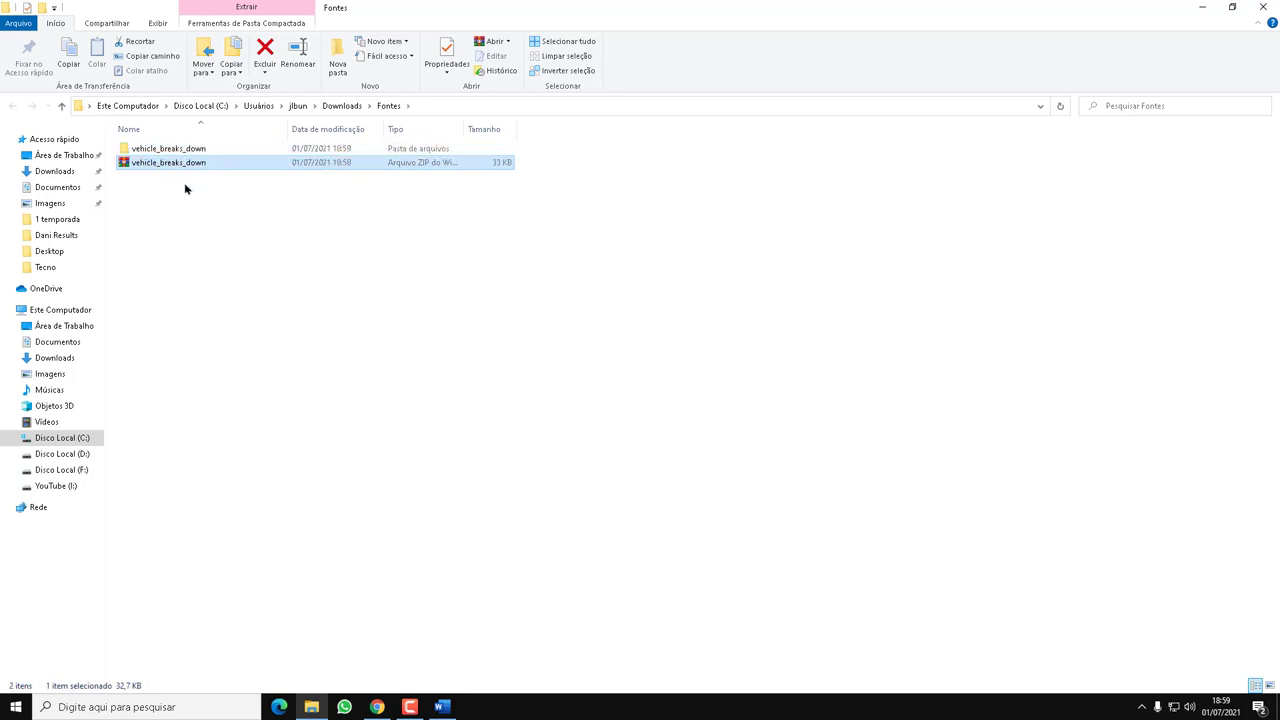
double_click(186, 151)
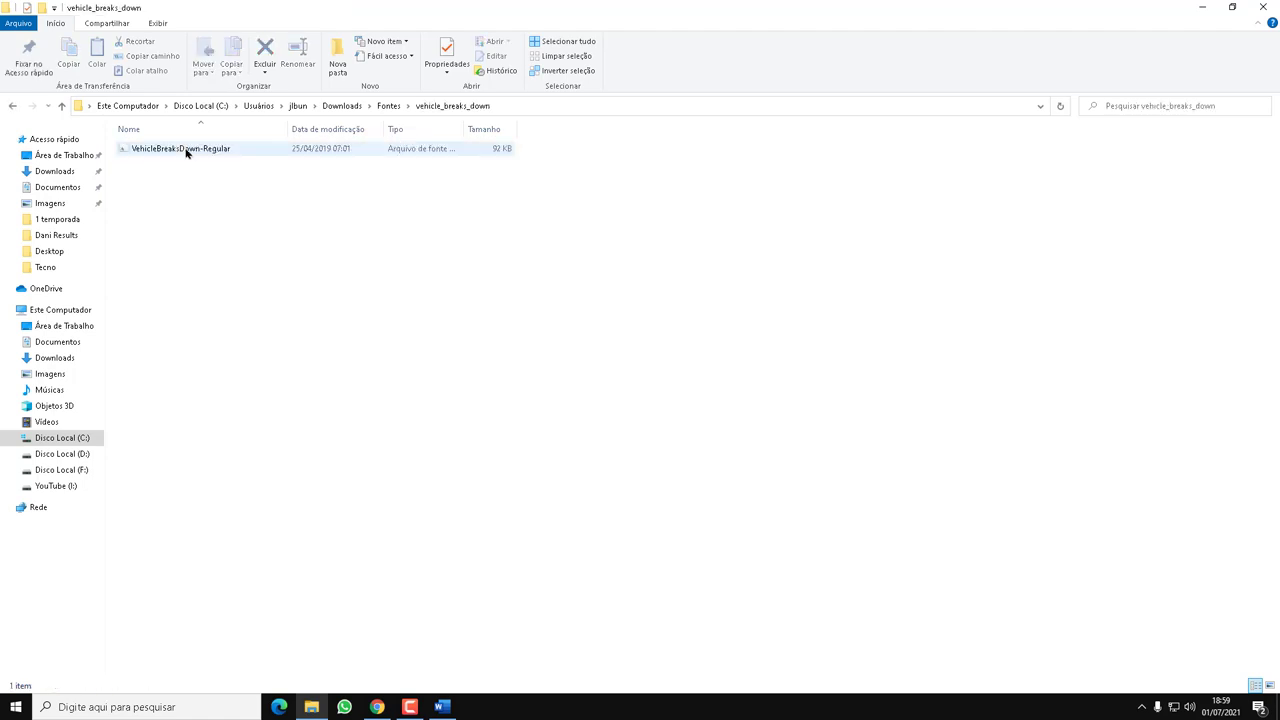
Install the VehicleBreaksDown-Regular font, then return to Word.
right_click(169, 150)
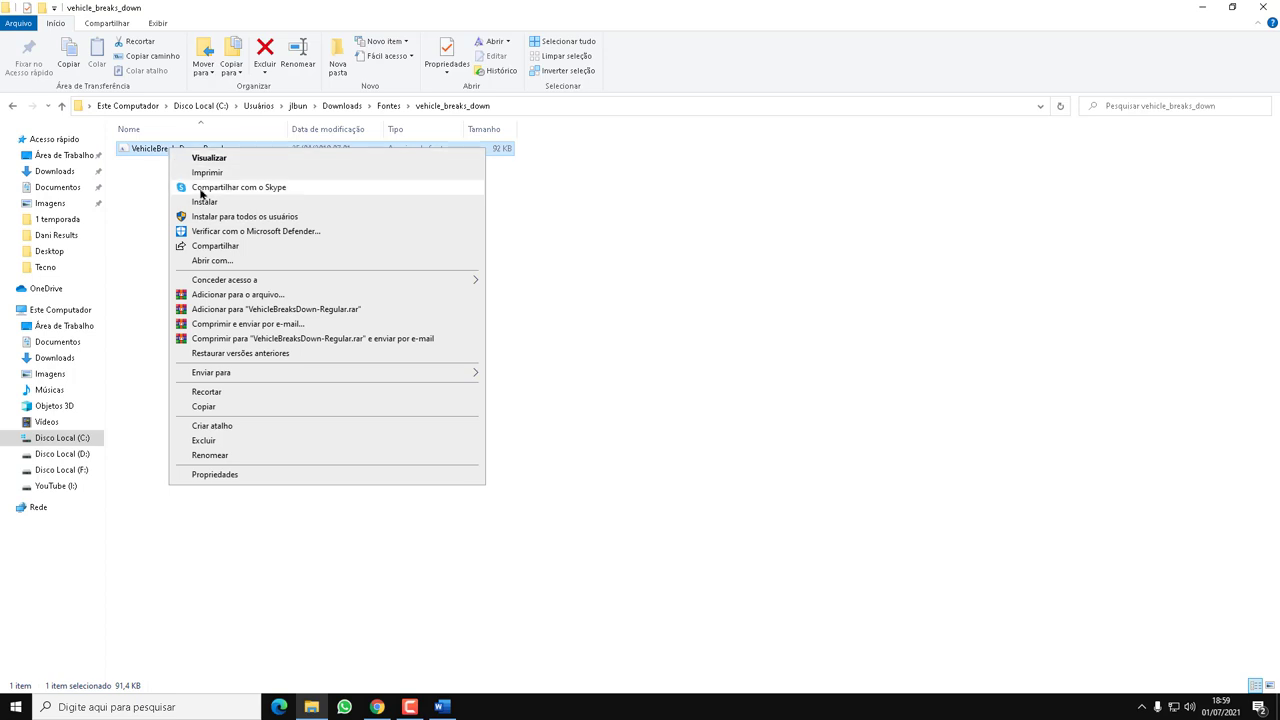
left_click(206, 203)
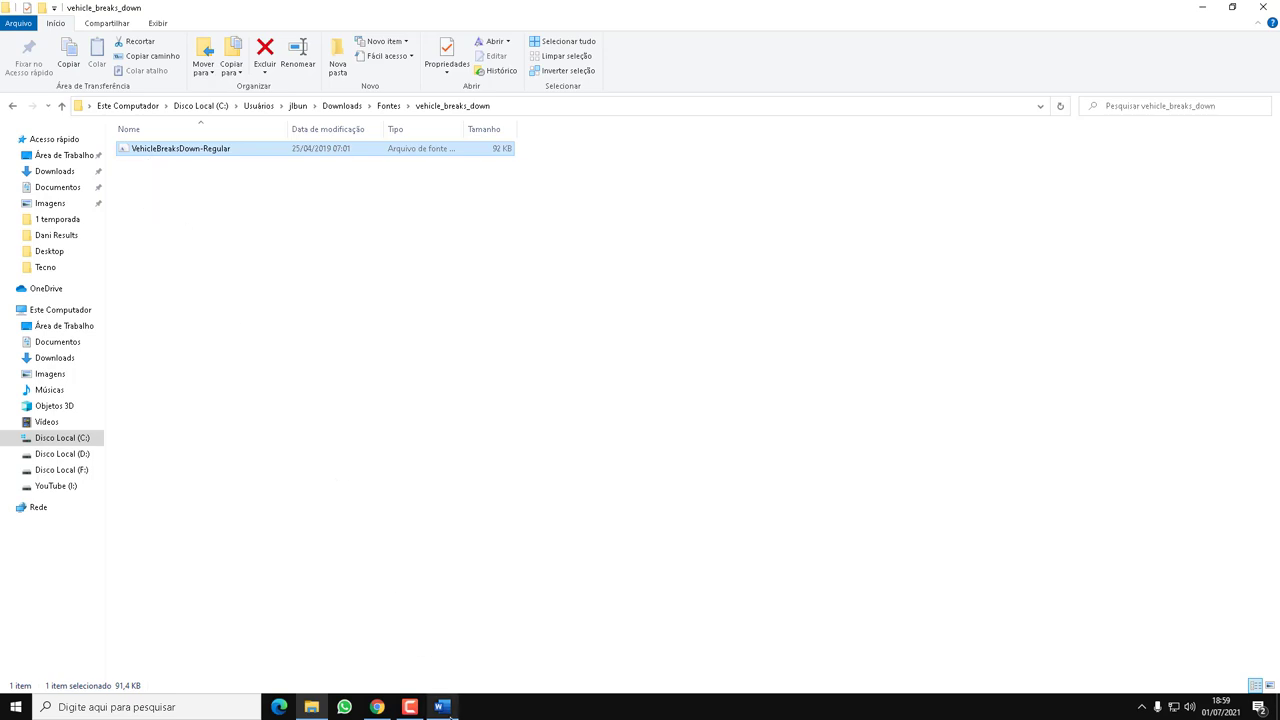
left_click(441, 707)
left_click_drag(756, 313, 447, 224)
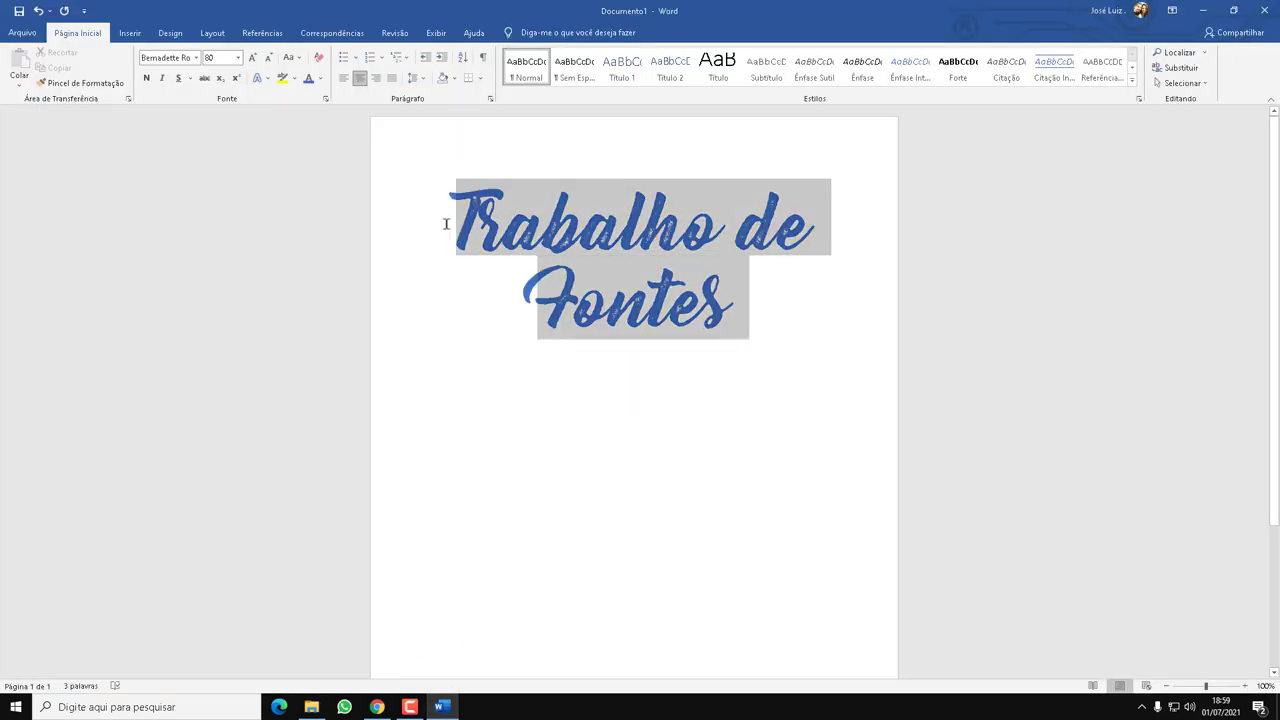
left_click(164, 60)
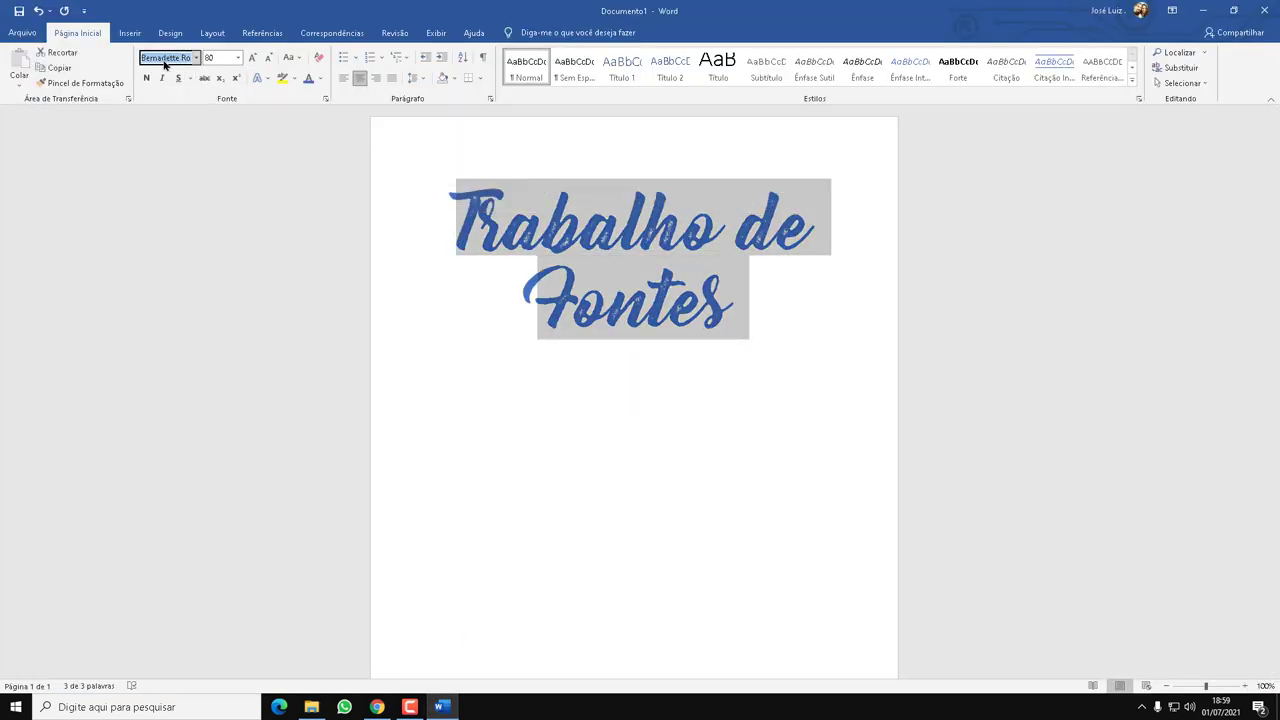
type("V")
type("hi")
left_click(322, 707)
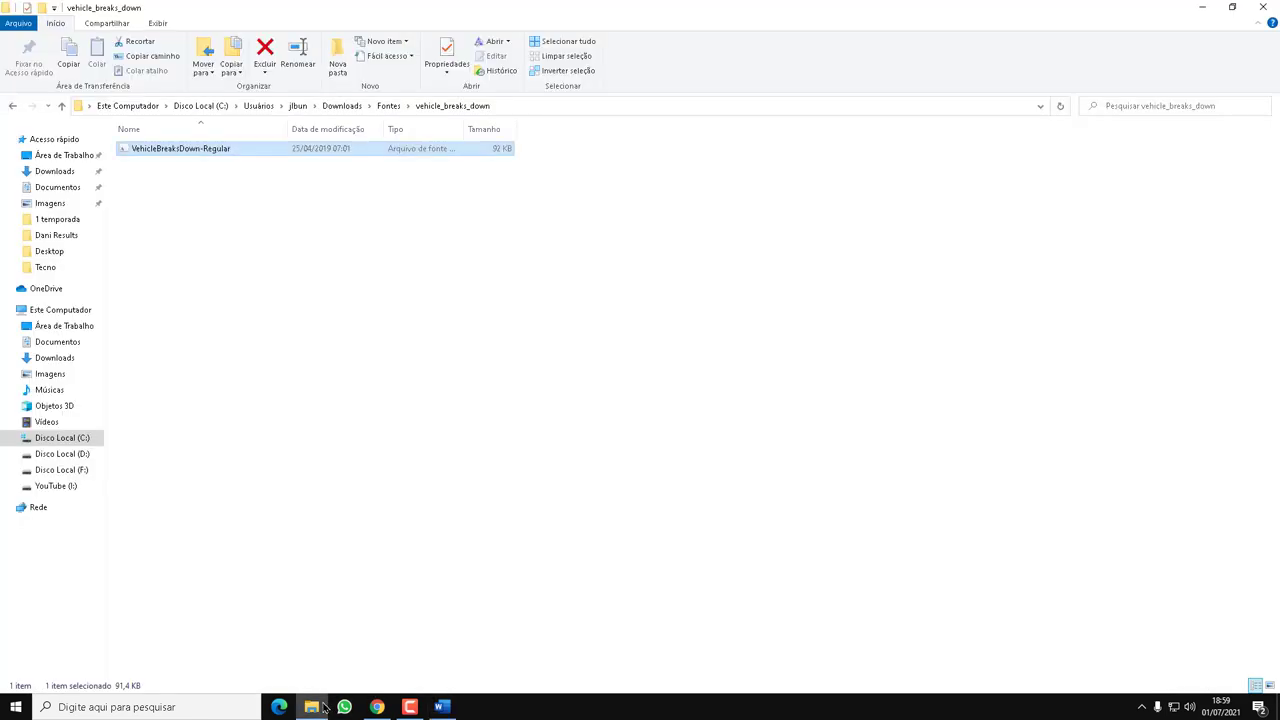
left_click(322, 707)
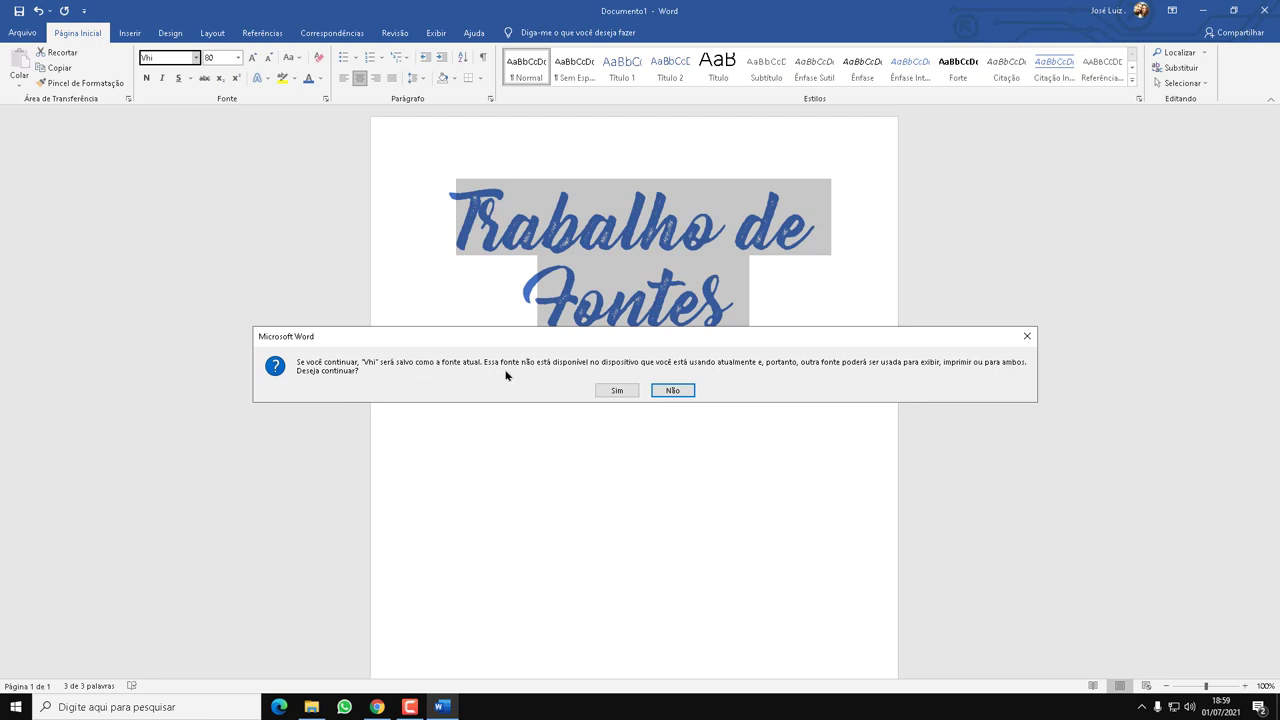
left_click(676, 391)
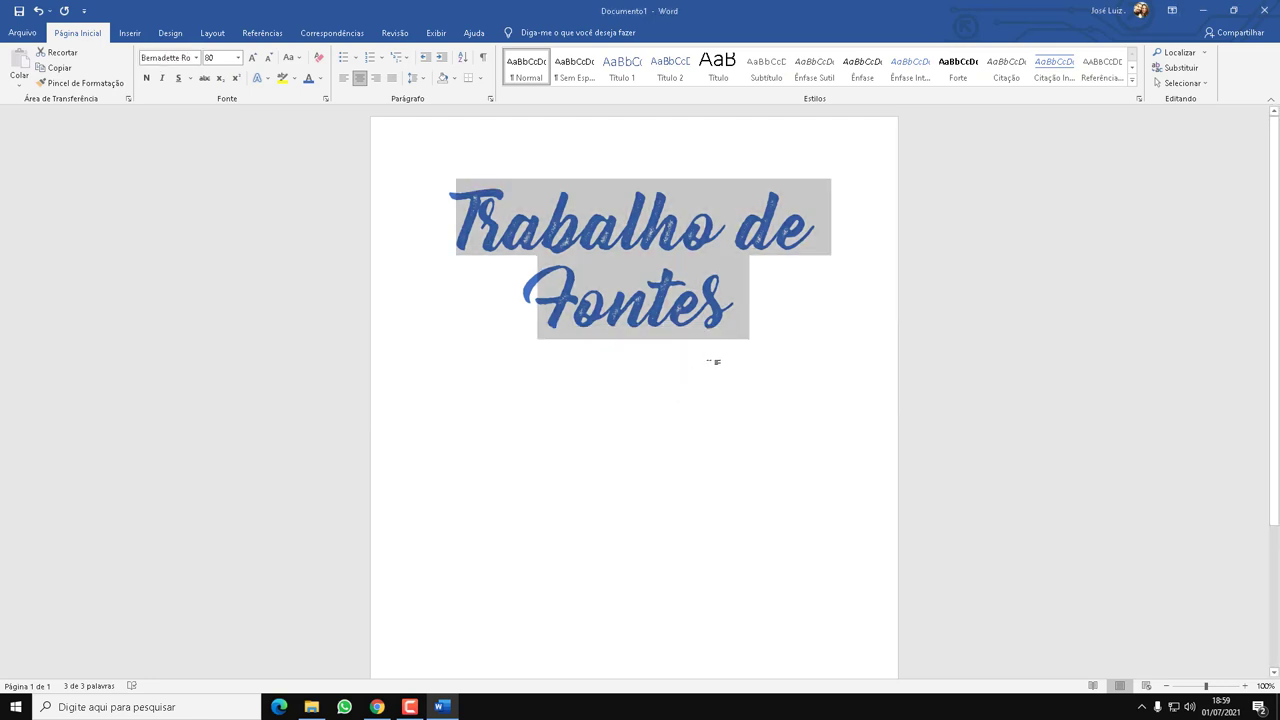
left_click(730, 352)
left_click_drag(757, 302, 380, 243)
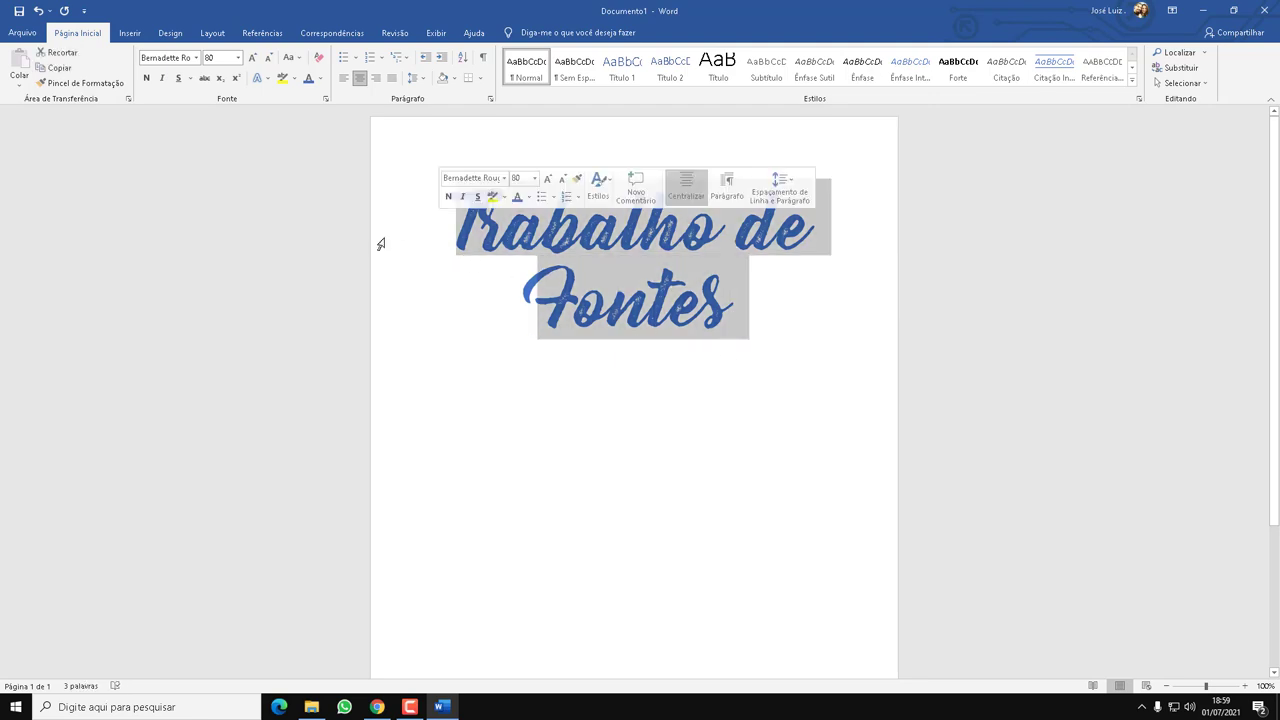
Install VehicleBreaksDown-Regular again, answering Não to replacing the installed copy.
left_click(311, 707)
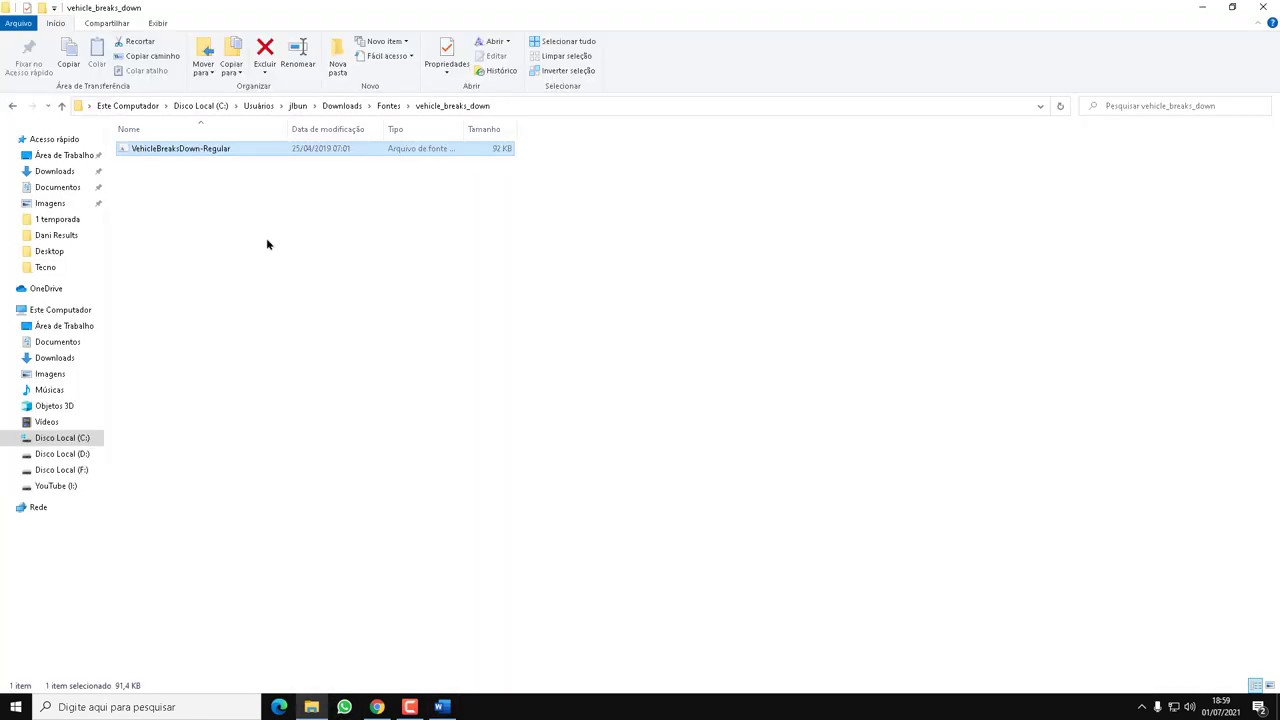
right_click(180, 151)
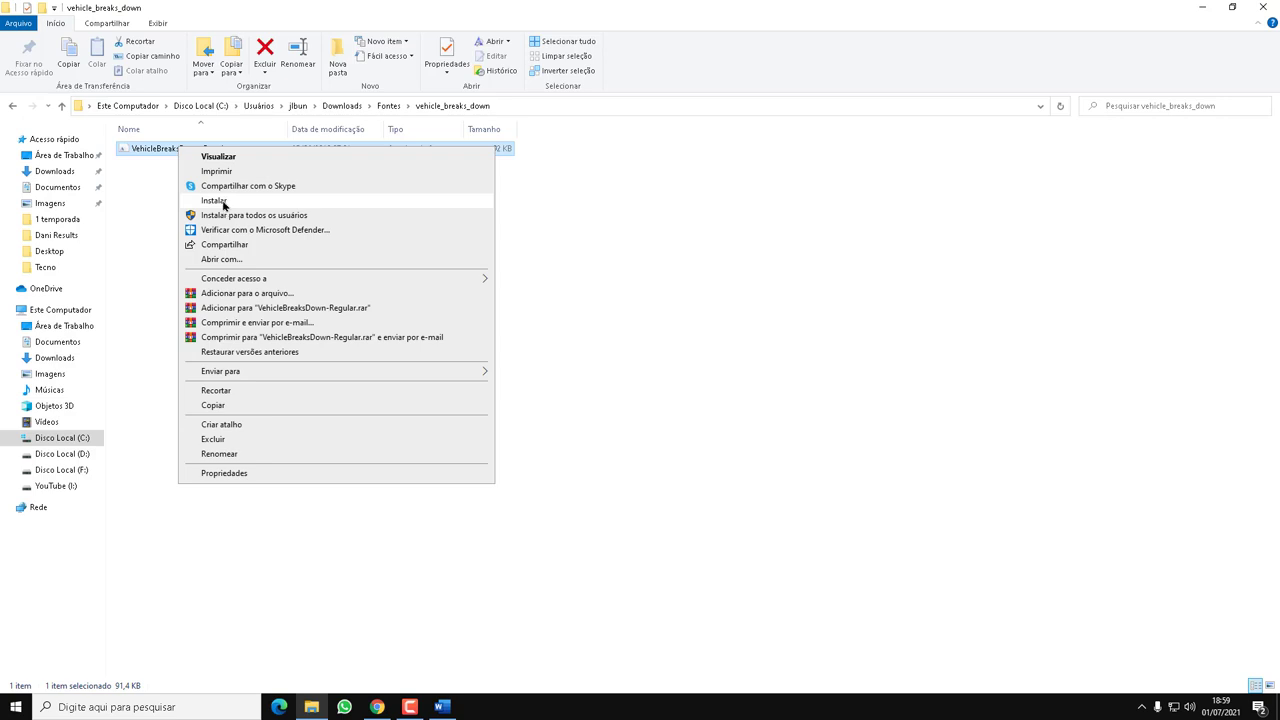
left_click(215, 201)
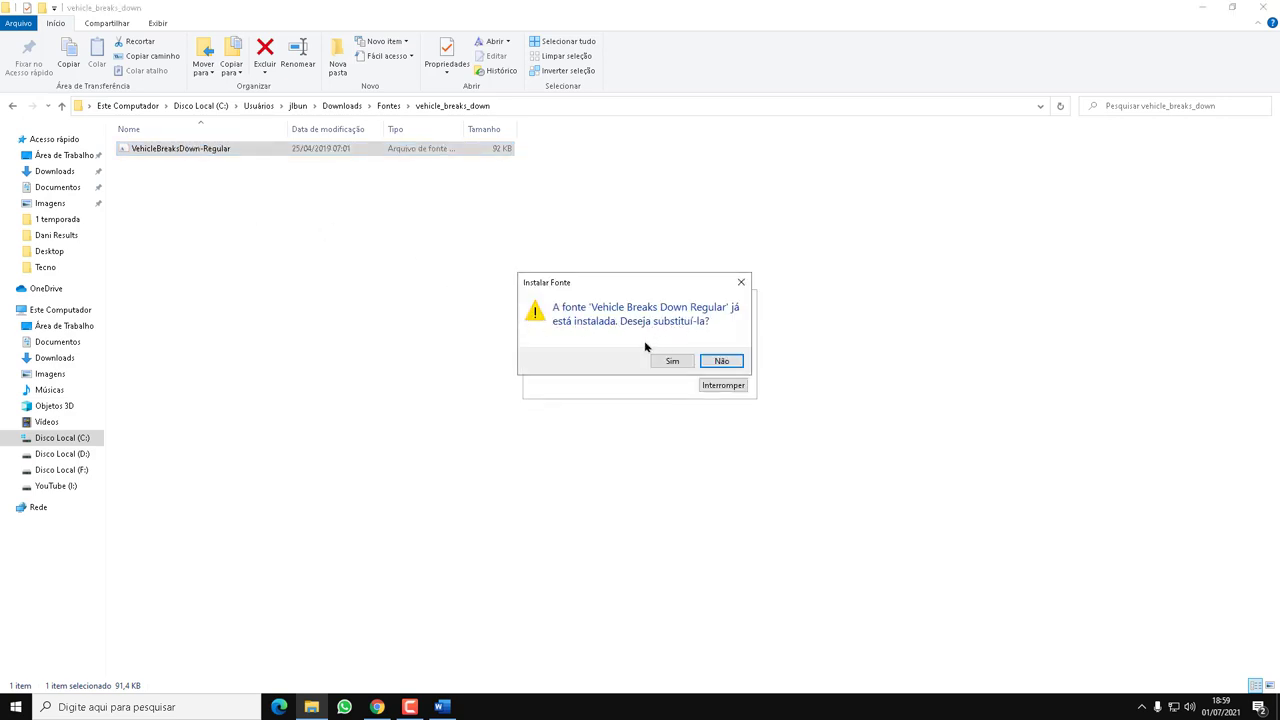
left_click(722, 361)
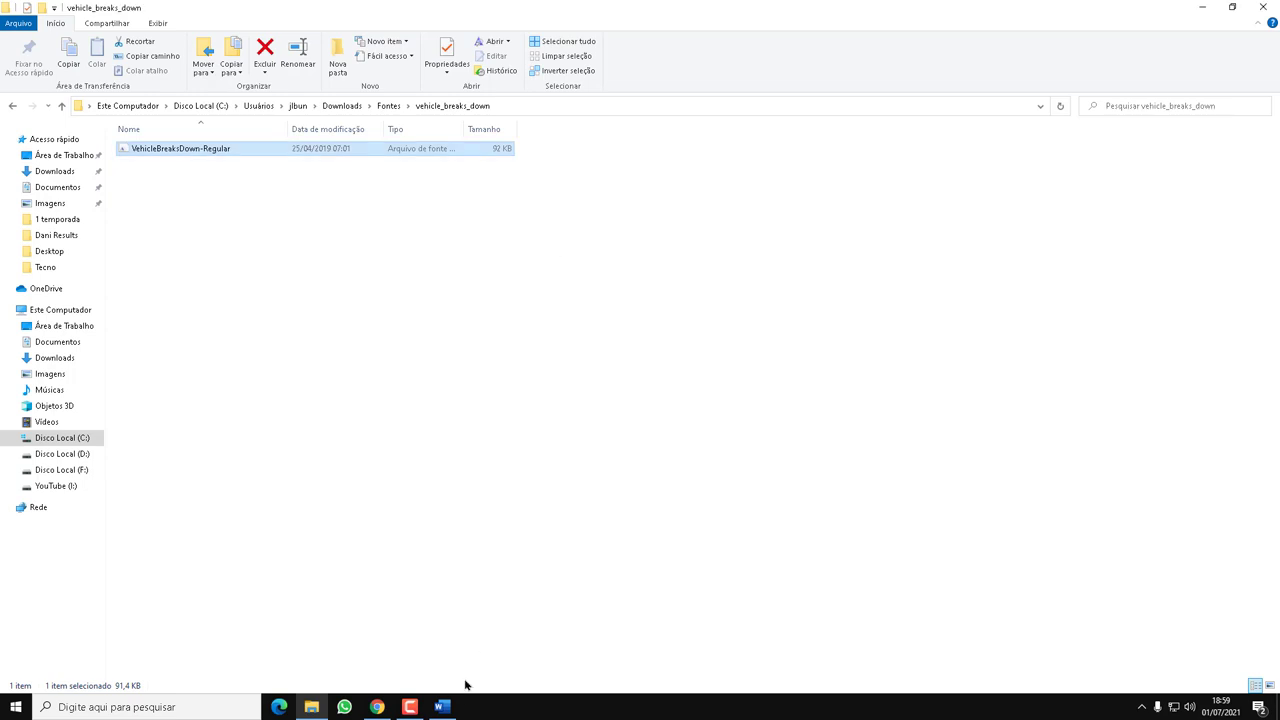
Back in Word, reselect the title text.
left_click(441, 707)
left_click(602, 327)
mouse_move(734, 317)
left_mouse_down()
mouse_move(445, 259)
mouse_move(446, 215)
left_mouse_up()
Set the title in the Vehicle Breaks Down font at 72 pt.
left_click(177, 58)
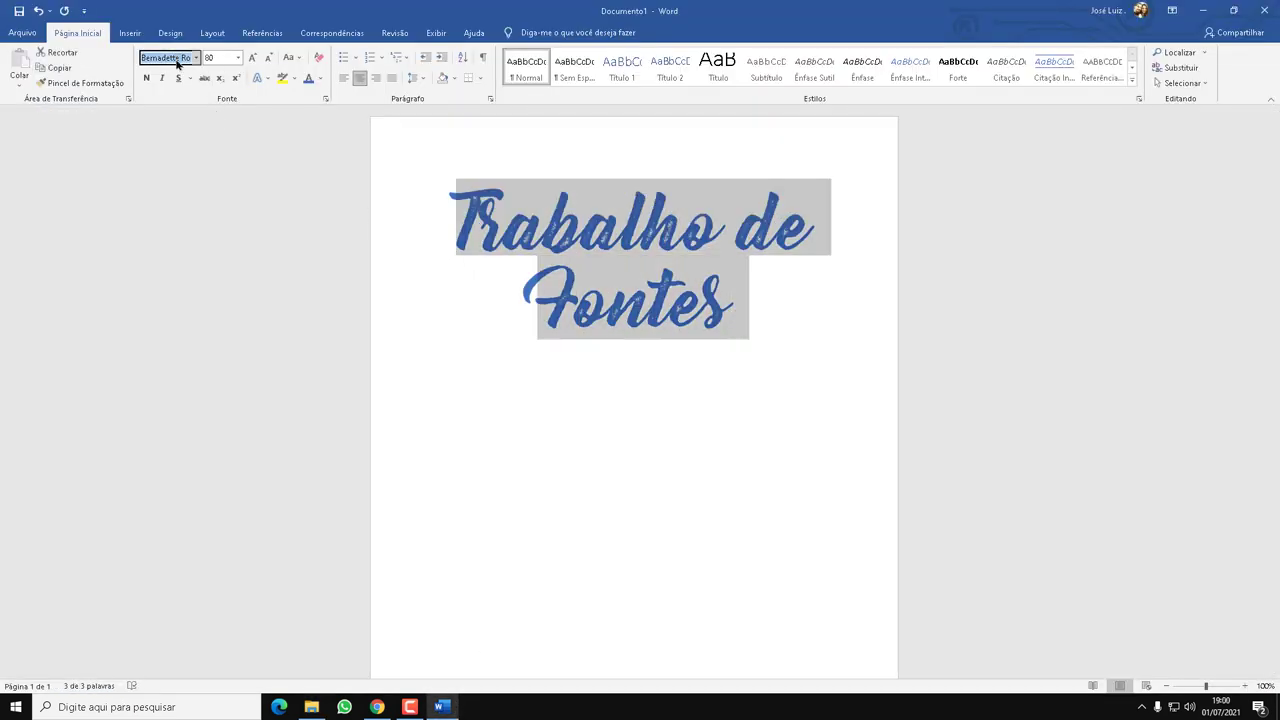
type("Vehicle Breaks")
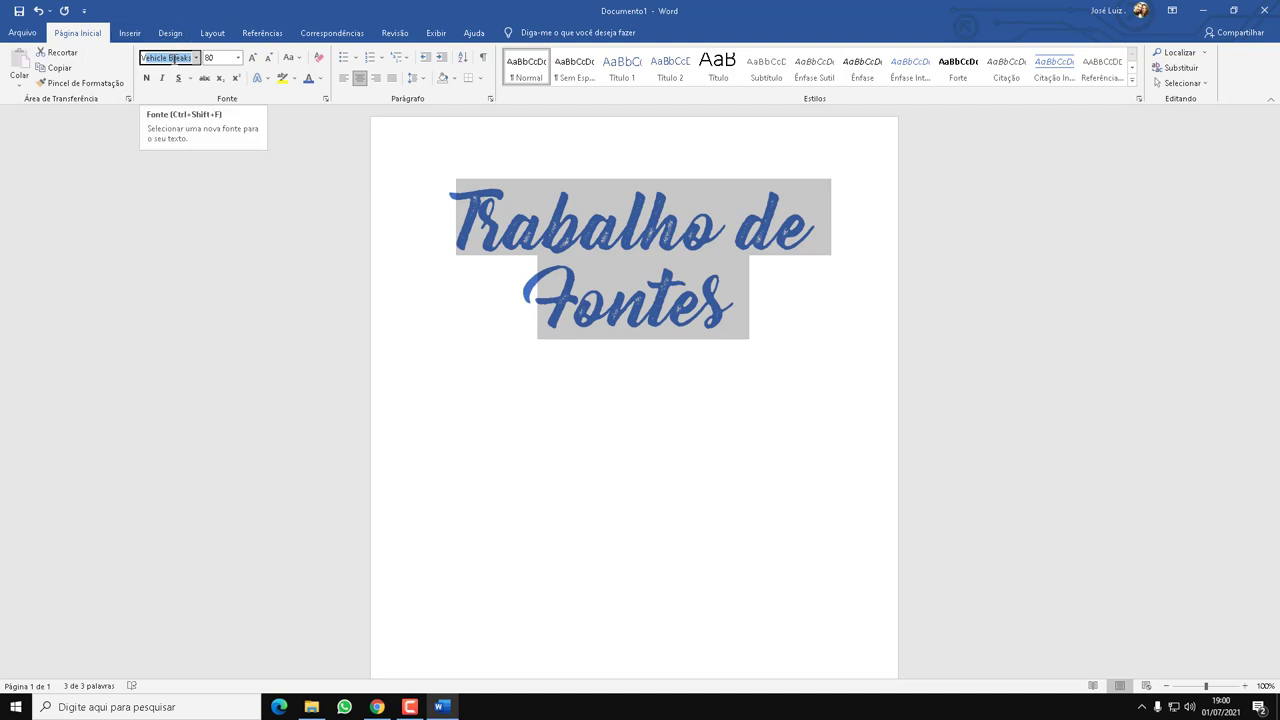
key("Return")
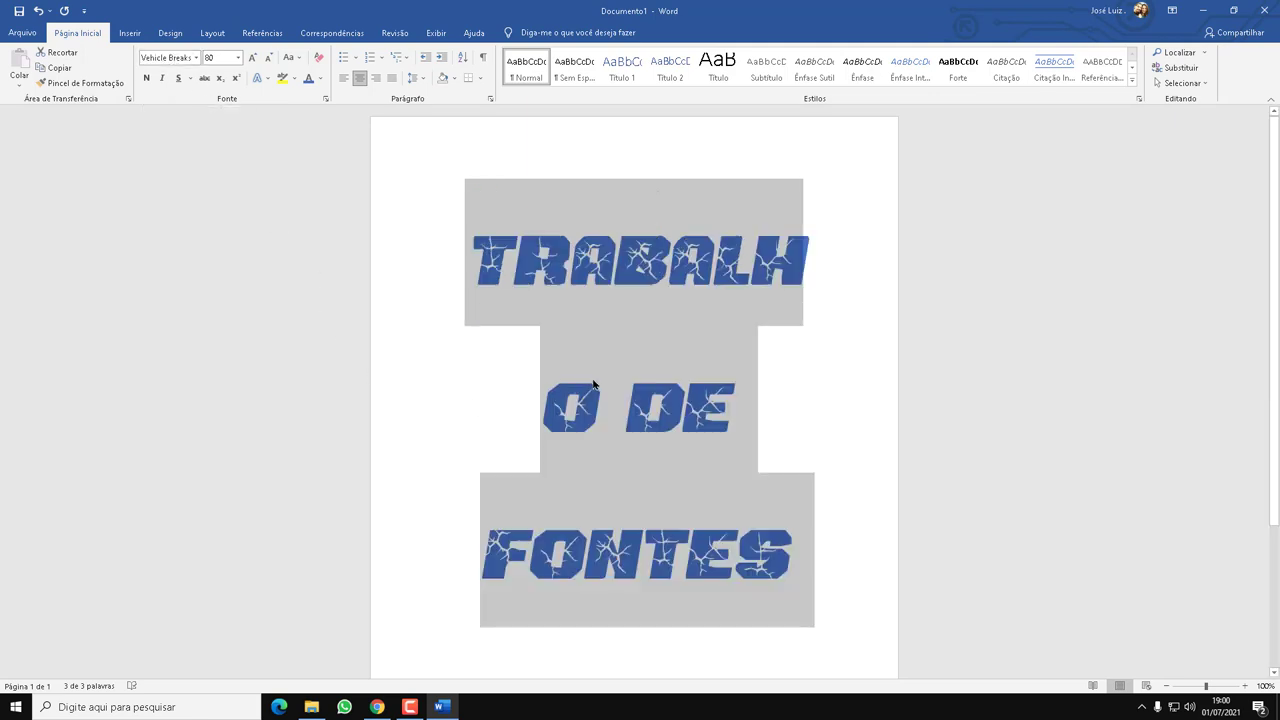
left_click(238, 58)
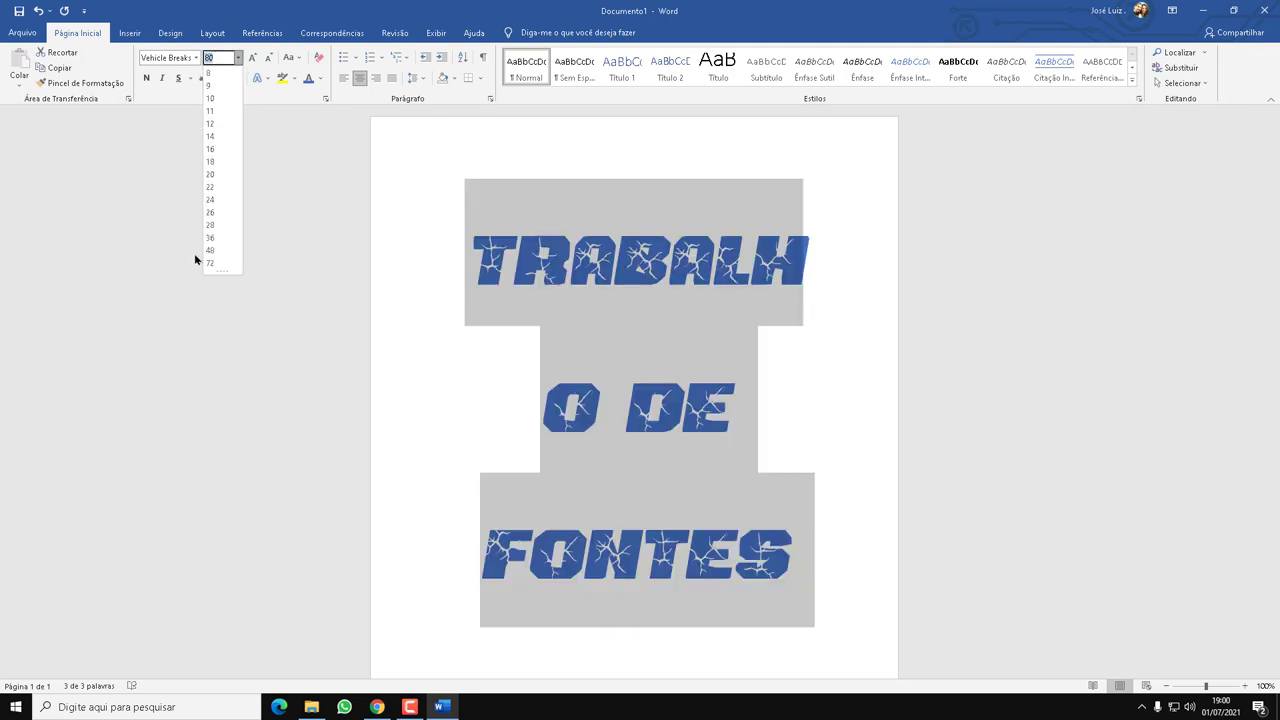
left_click(211, 265)
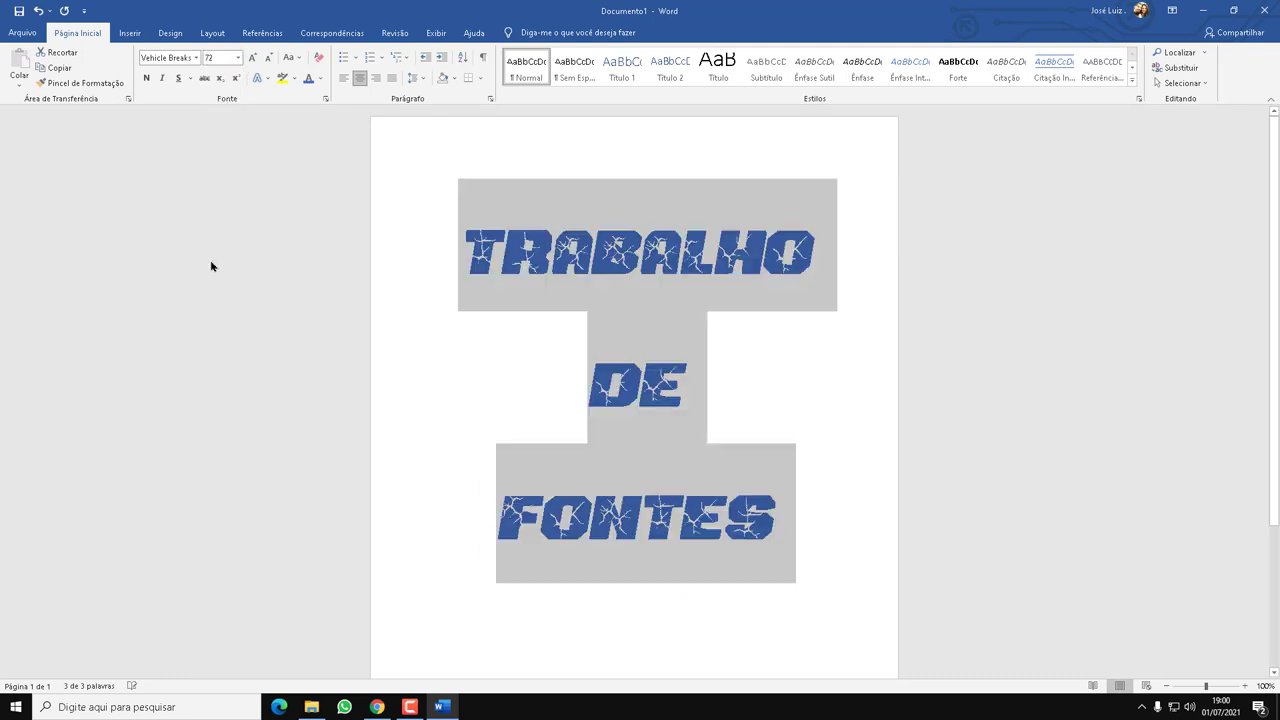
Colour the whole title TRABALHO DE FONTES red.
left_click(816, 414)
left_click_drag(785, 545, 437, 289)
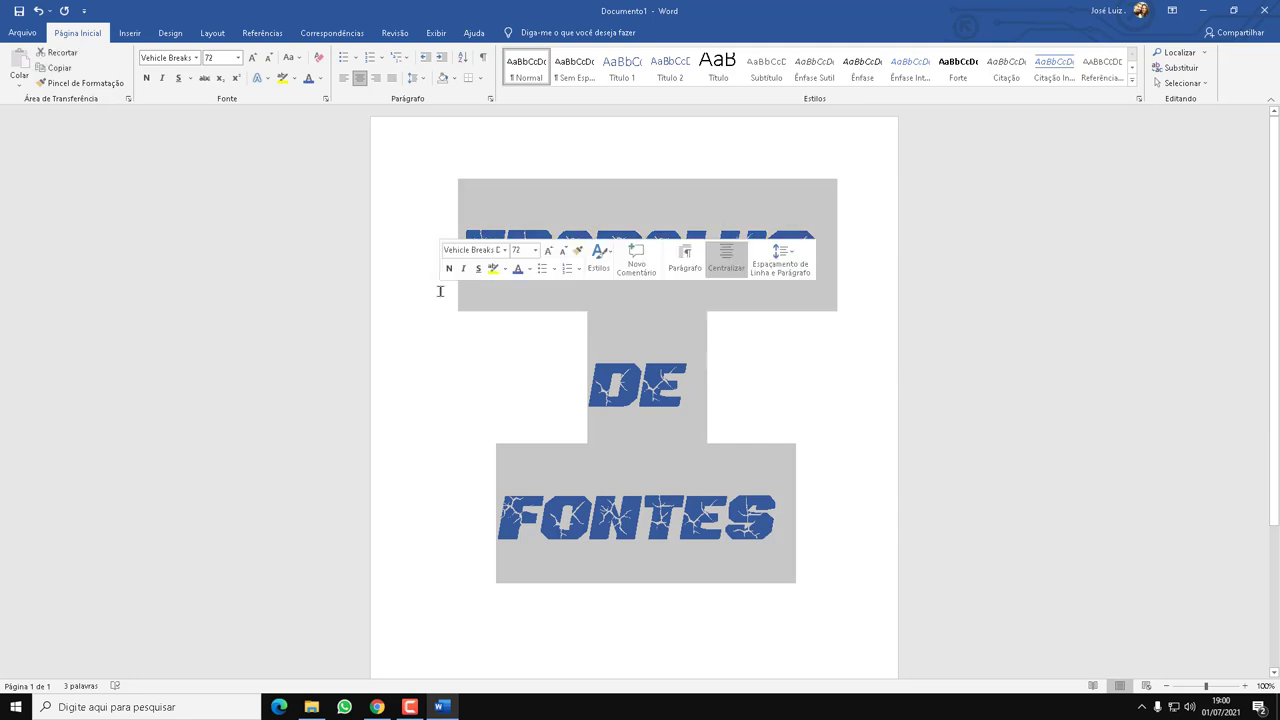
left_click(319, 80)
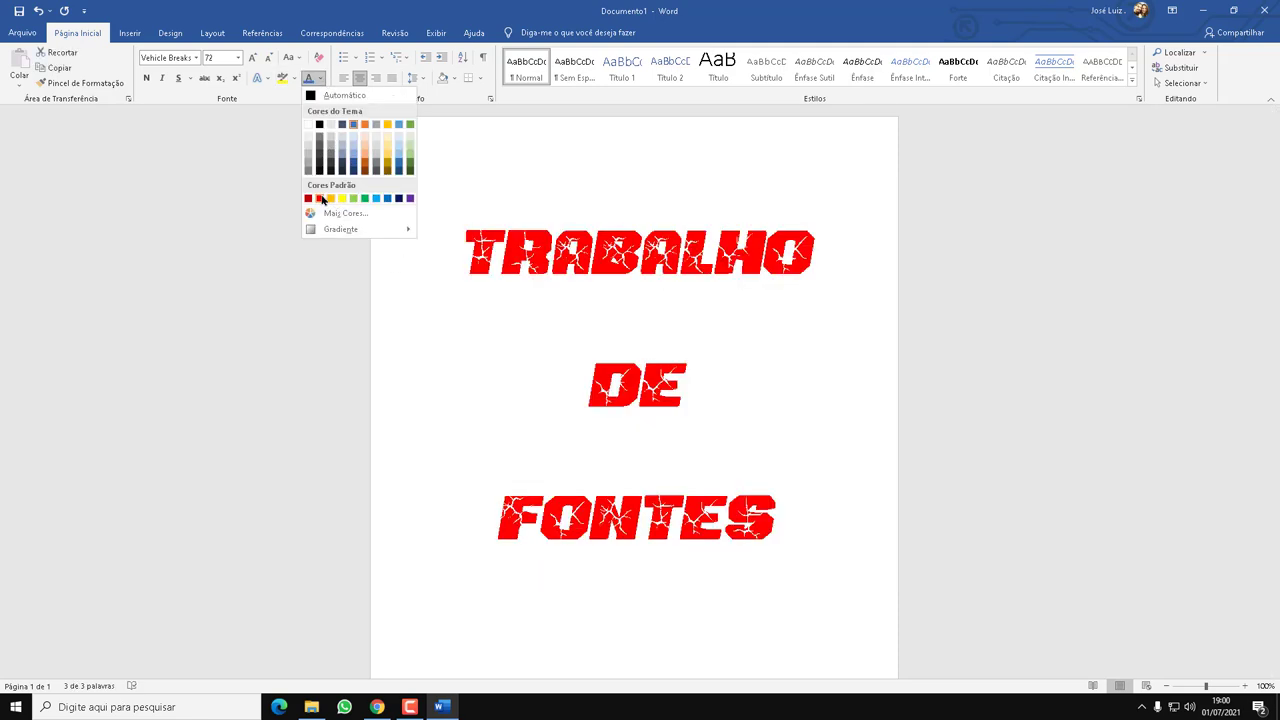
left_click(319, 198)
left_click(700, 385)
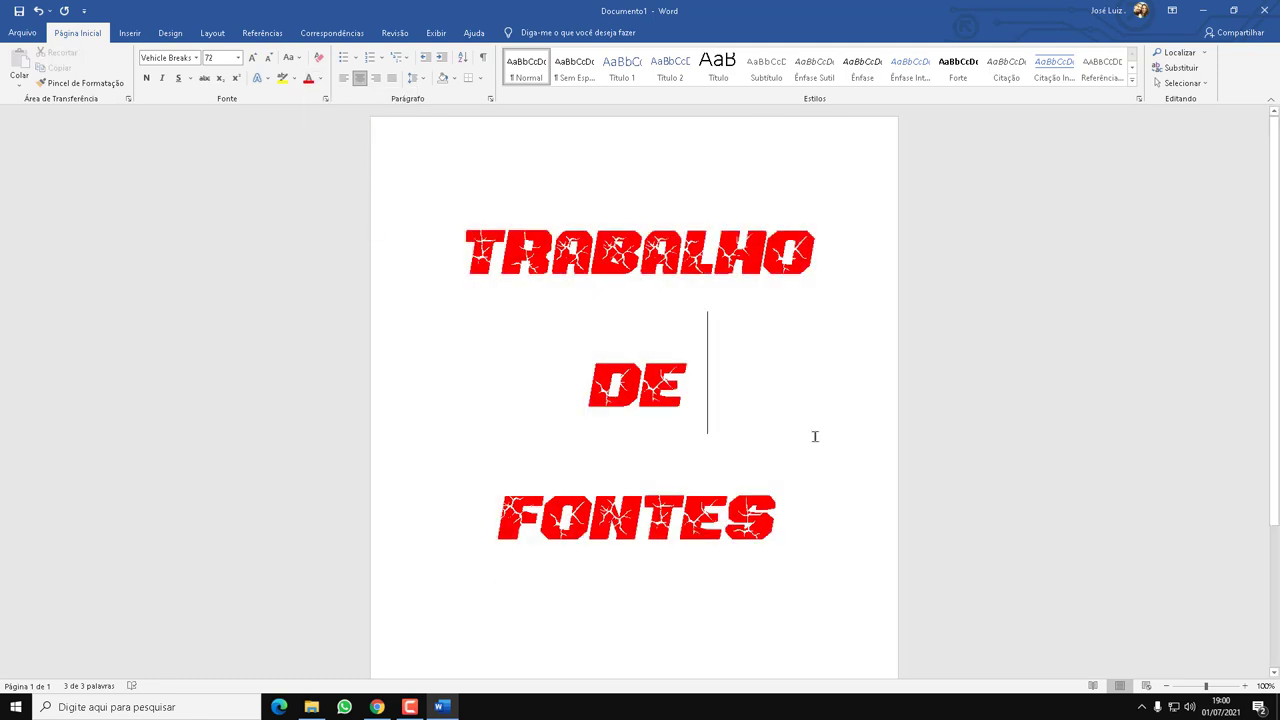
scroll(815, 436, "down", 1)
scroll(815, 436, "down", 1)
scroll(815, 436, "up", 2)
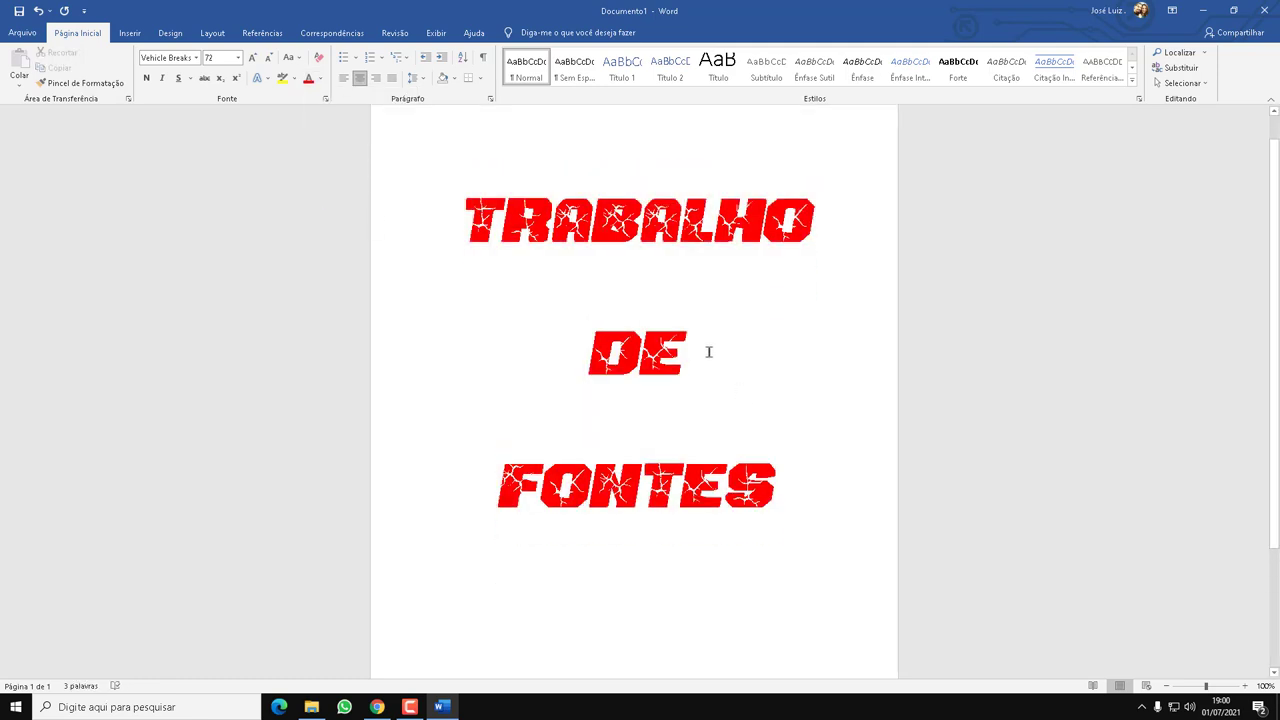
On DaFont, open the Fantasia > Fogo, Gelo font category.
left_click(376, 707)
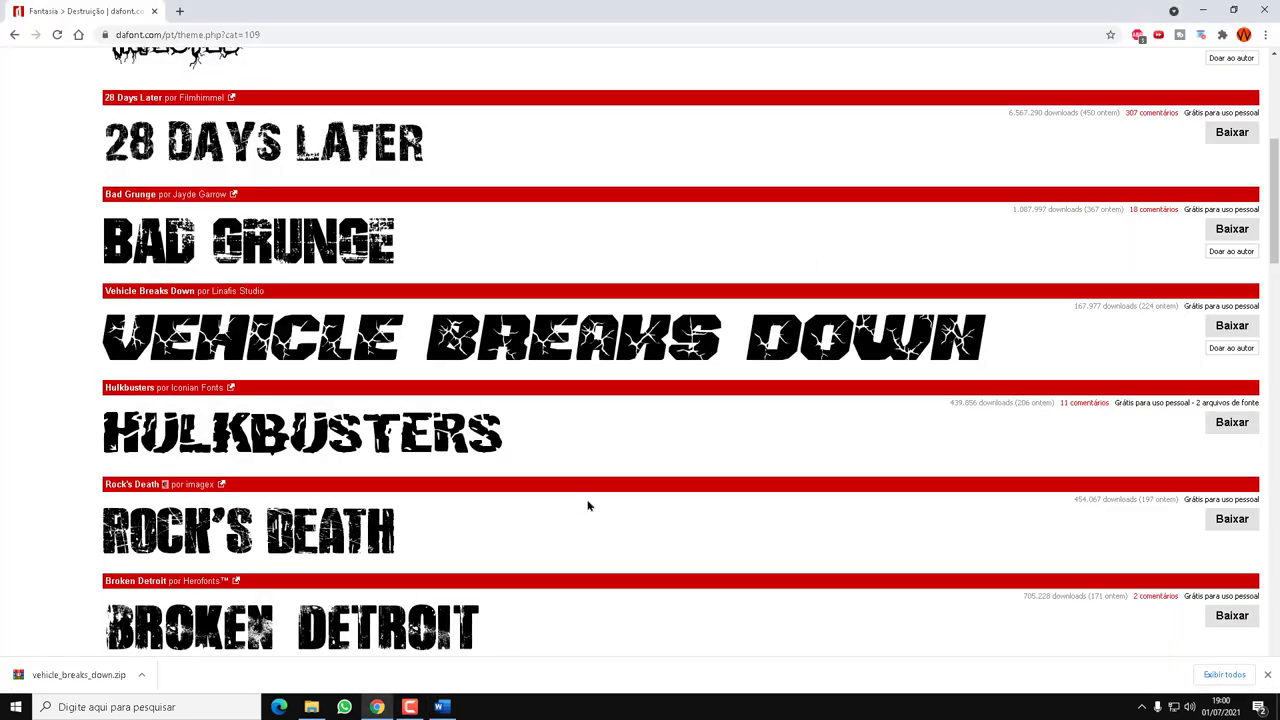
scroll(625, 428, "down", 3)
scroll(622, 428, "down", 5)
scroll(620, 428, "down", 3)
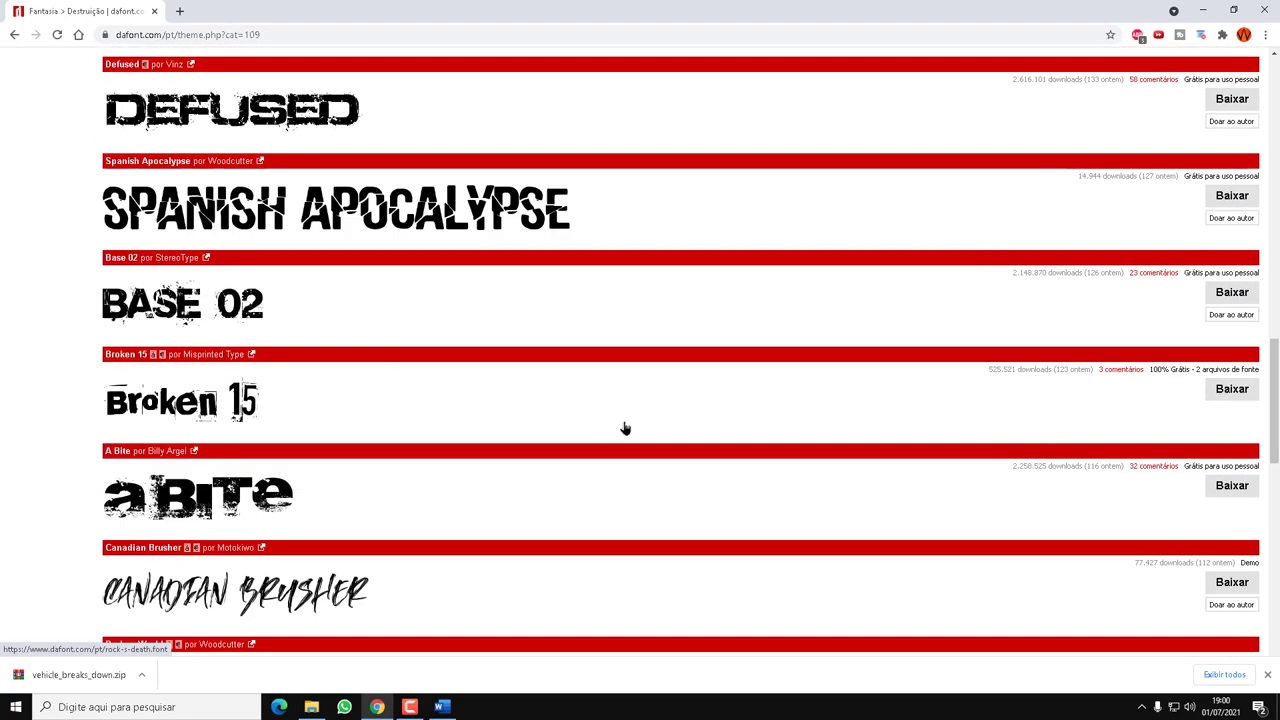
scroll(618, 428, "up", 3)
scroll(615, 430, "up", 4)
scroll(600, 436, "up", 5)
scroll(560, 442, "up", 2)
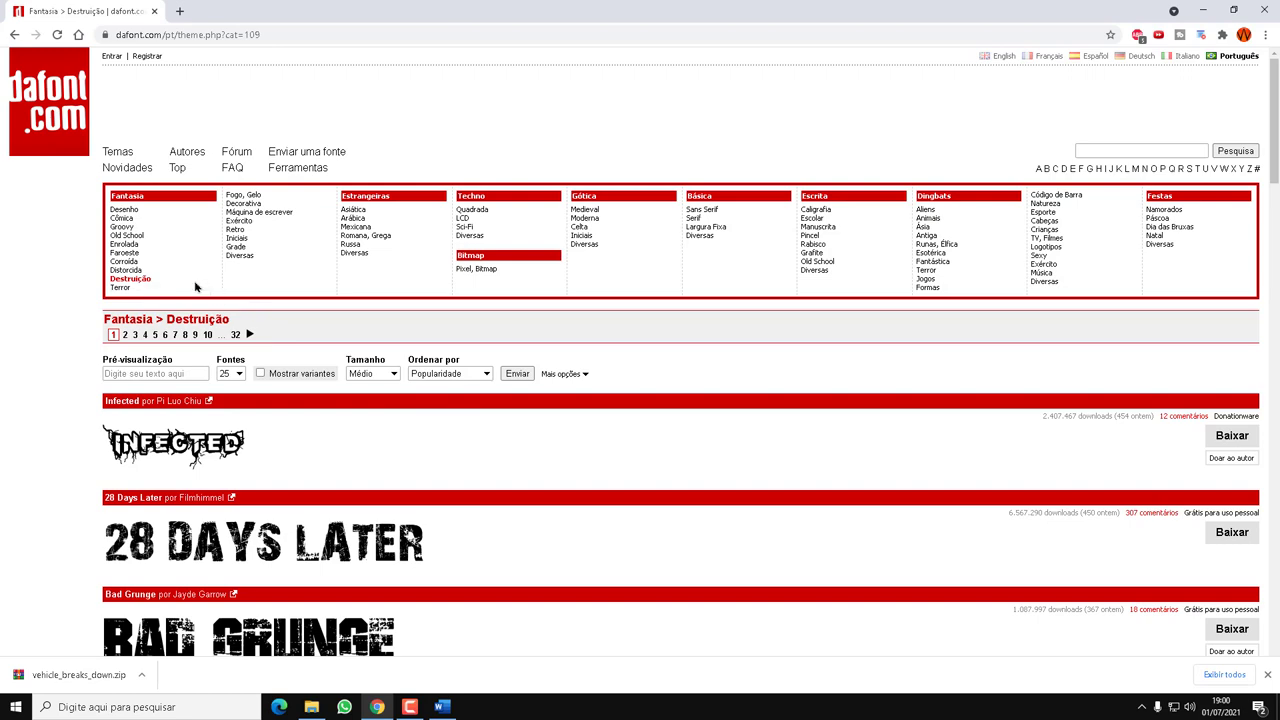
left_click(252, 200)
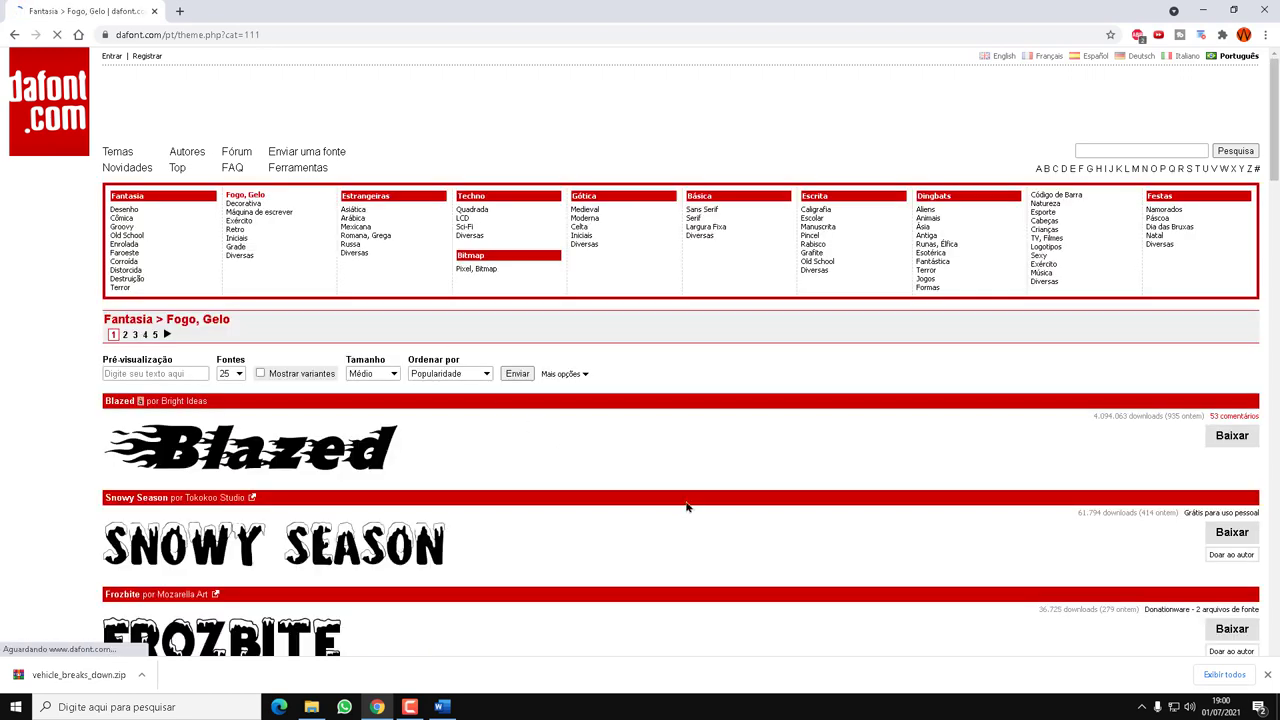
scroll(694, 506, "down", 2)
scroll(690, 502, "down", 1)
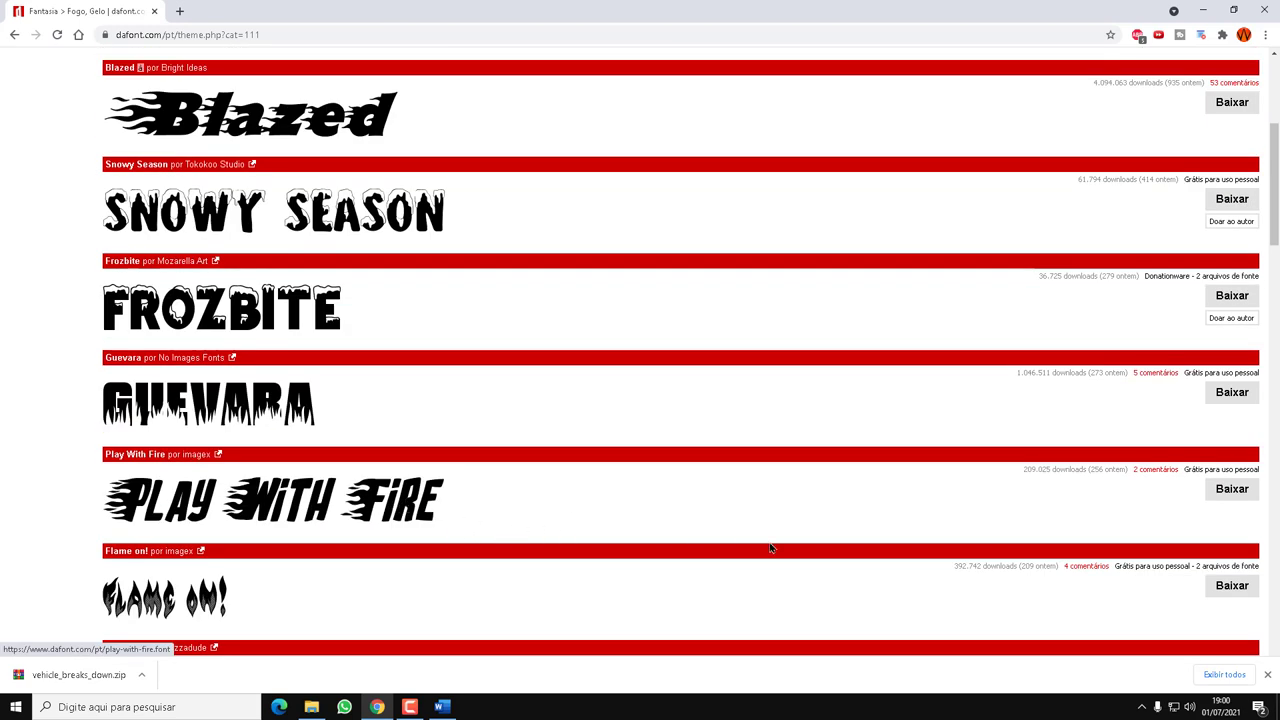
Start downloading Play With Fire, cancel the save dialog, and open Chrome's main menu.
left_click(1220, 492)
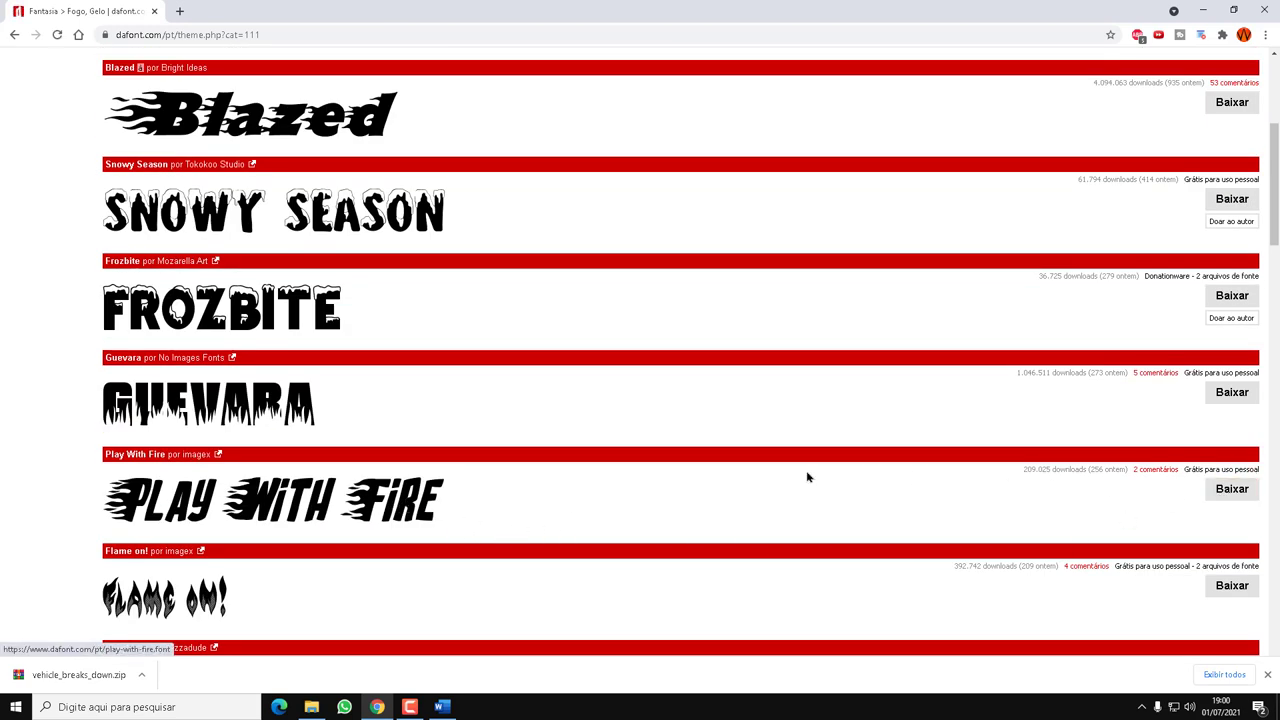
left_click(599, 455)
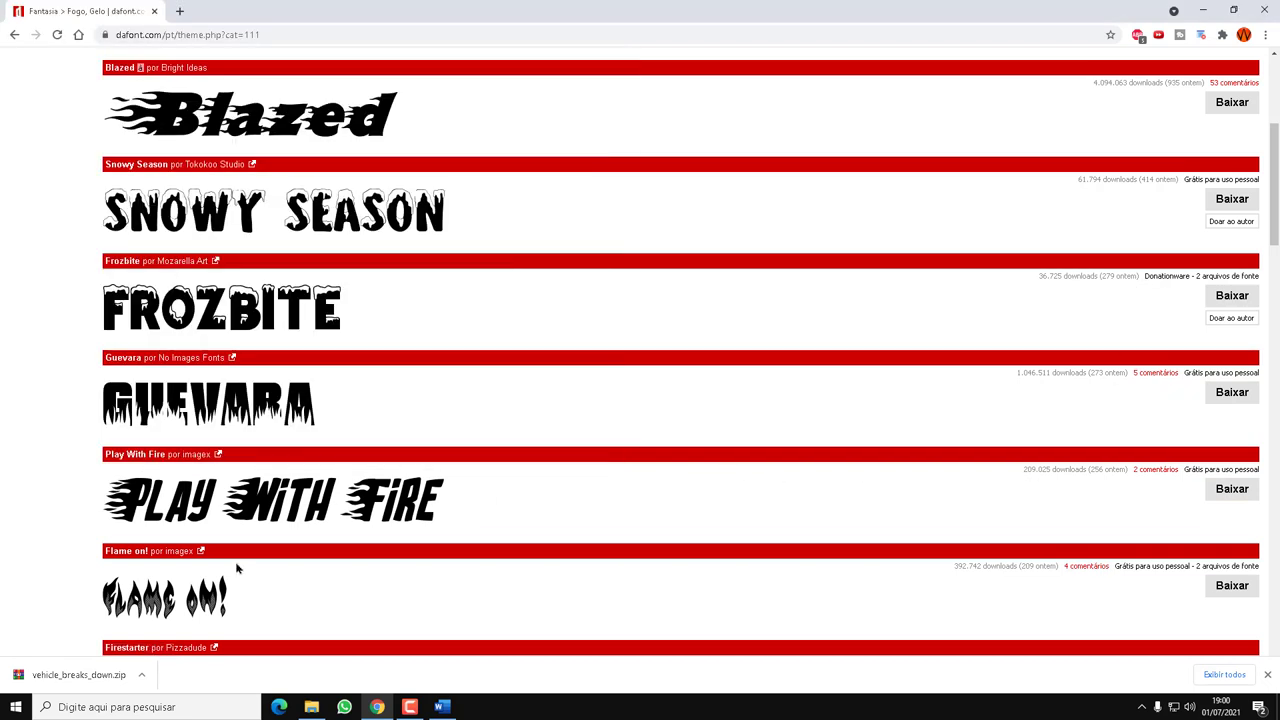
left_click(1265, 35)
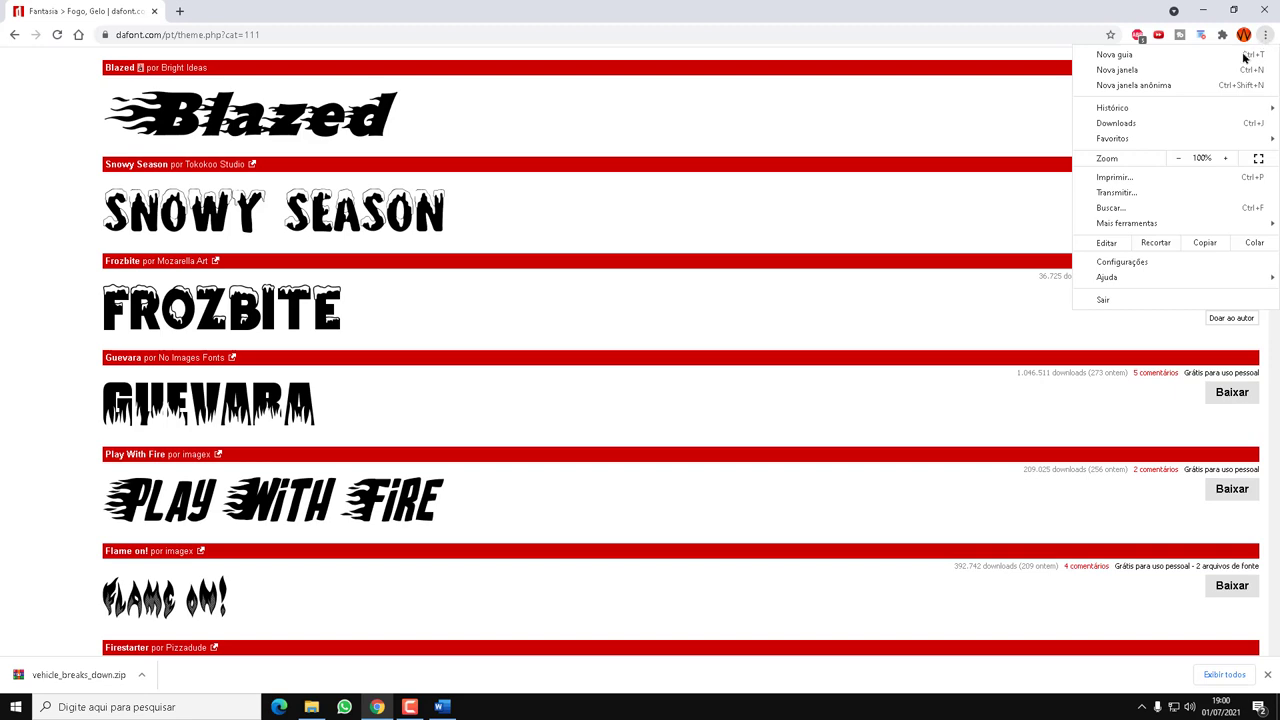
Enable 'Perguntar onde salvar cada arquivo antes de fazer download' in Chrome's advanced settings, then close Settings.
left_click(1149, 263)
scroll(1098, 298, "down", 2)
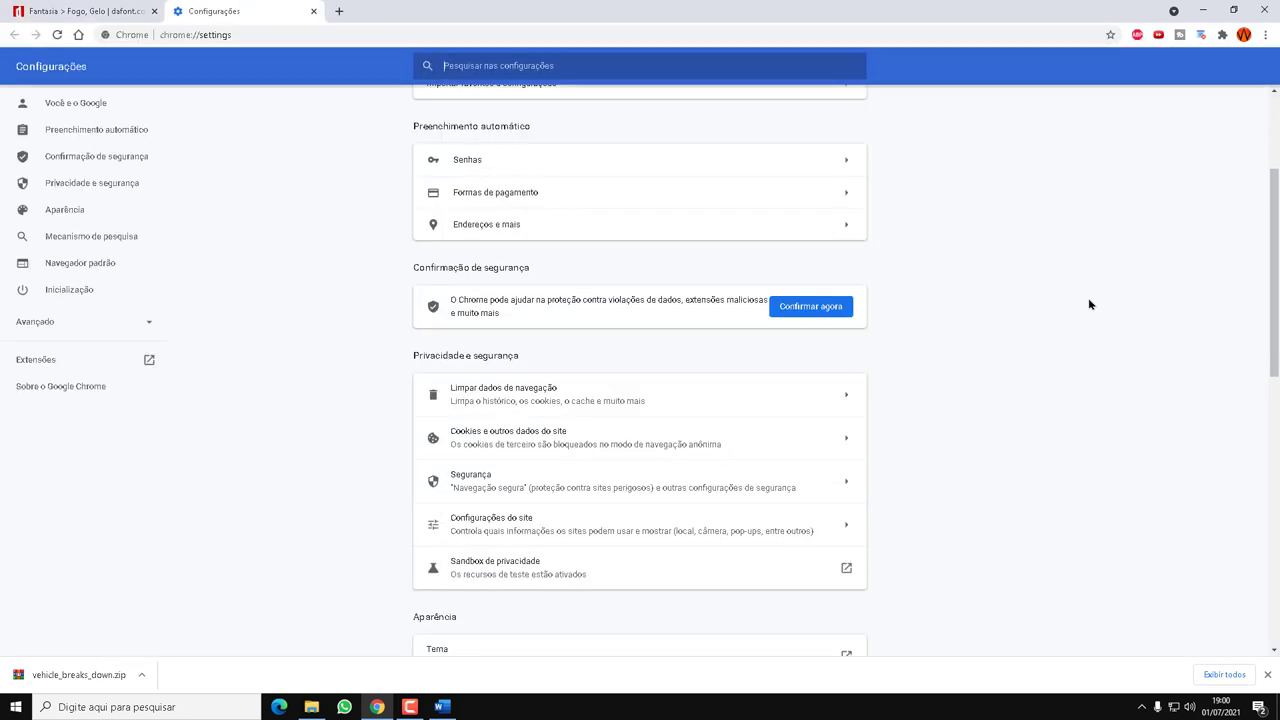
scroll(1088, 300, "down", 2)
scroll(1089, 304, "down", 2)
scroll(1089, 304, "down", 1)
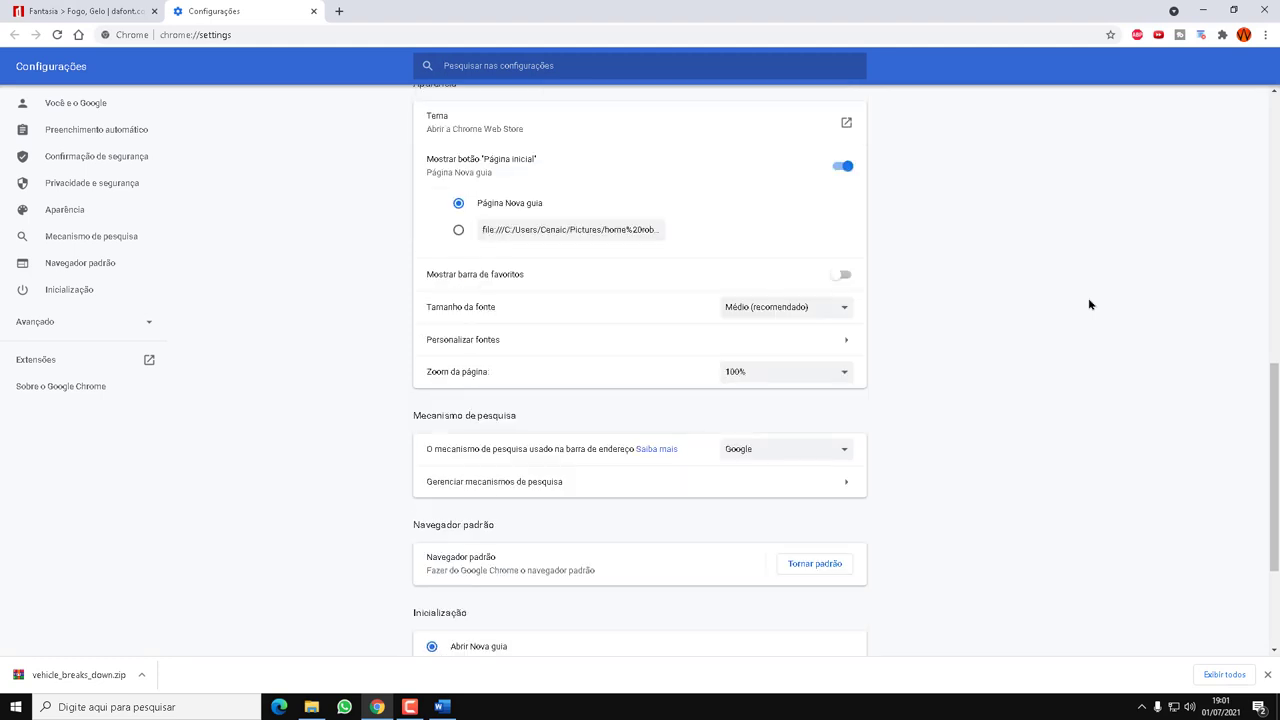
scroll(1090, 304, "down", 2)
scroll(1090, 304, "down", 1)
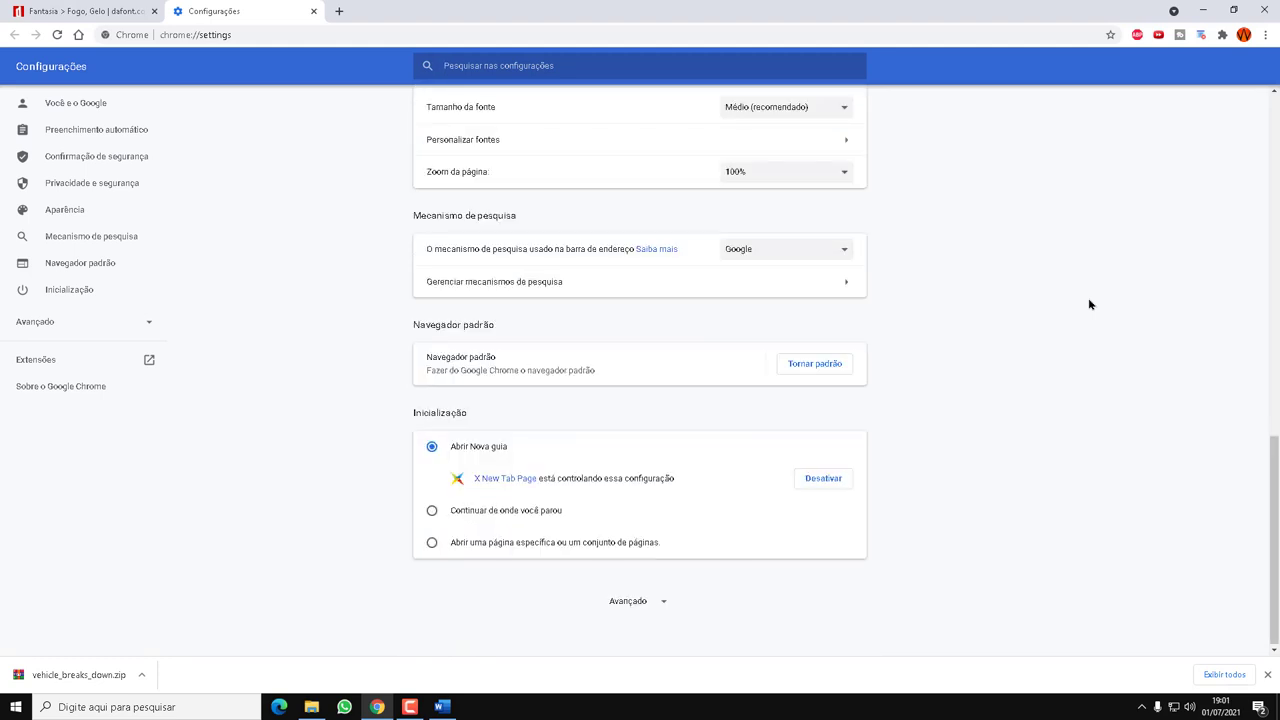
left_click(631, 603)
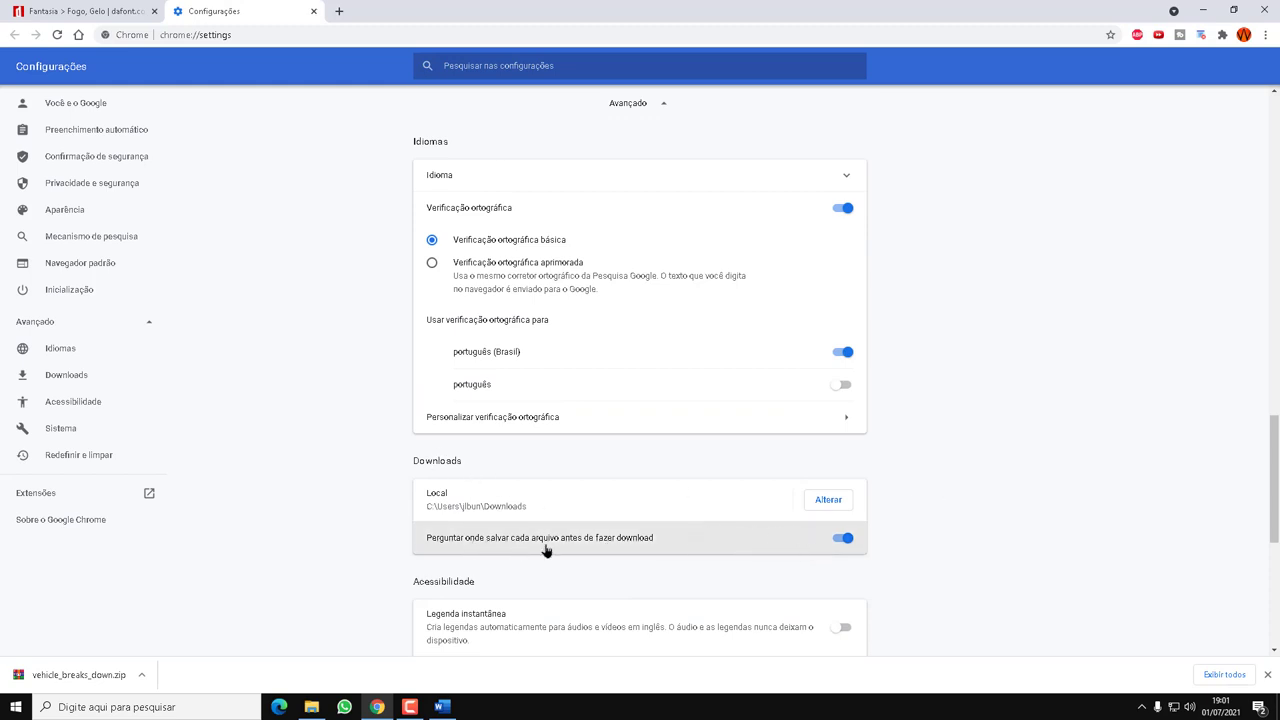
left_click(845, 542)
left_click(845, 542)
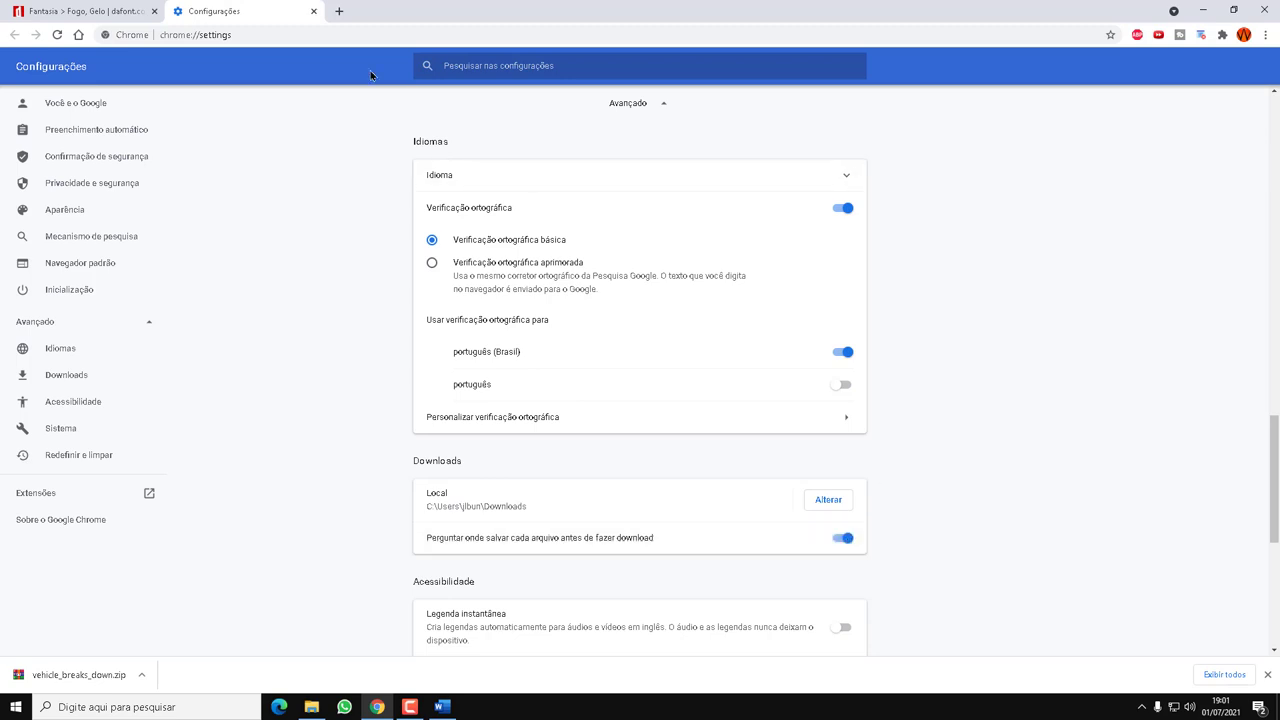
left_click(314, 12)
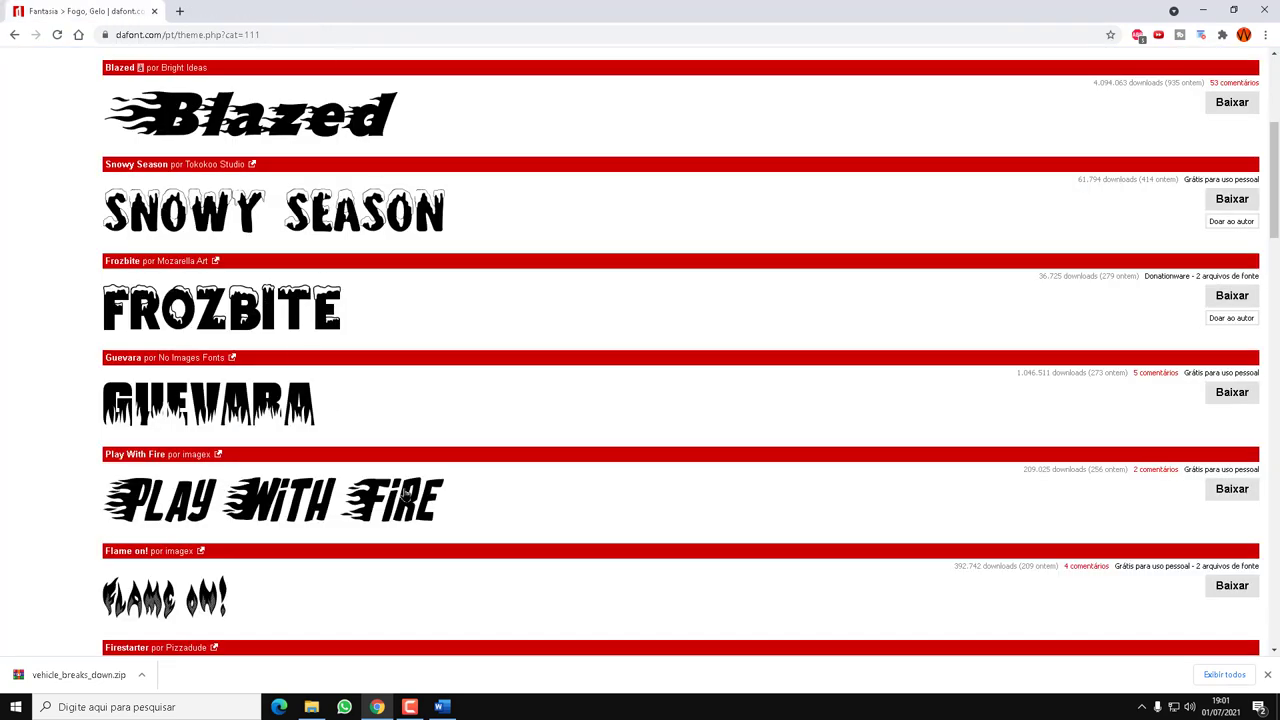
Download play_with_fire.zip from DaFont into the Downloads\Fontes folder.
left_click(1228, 492)
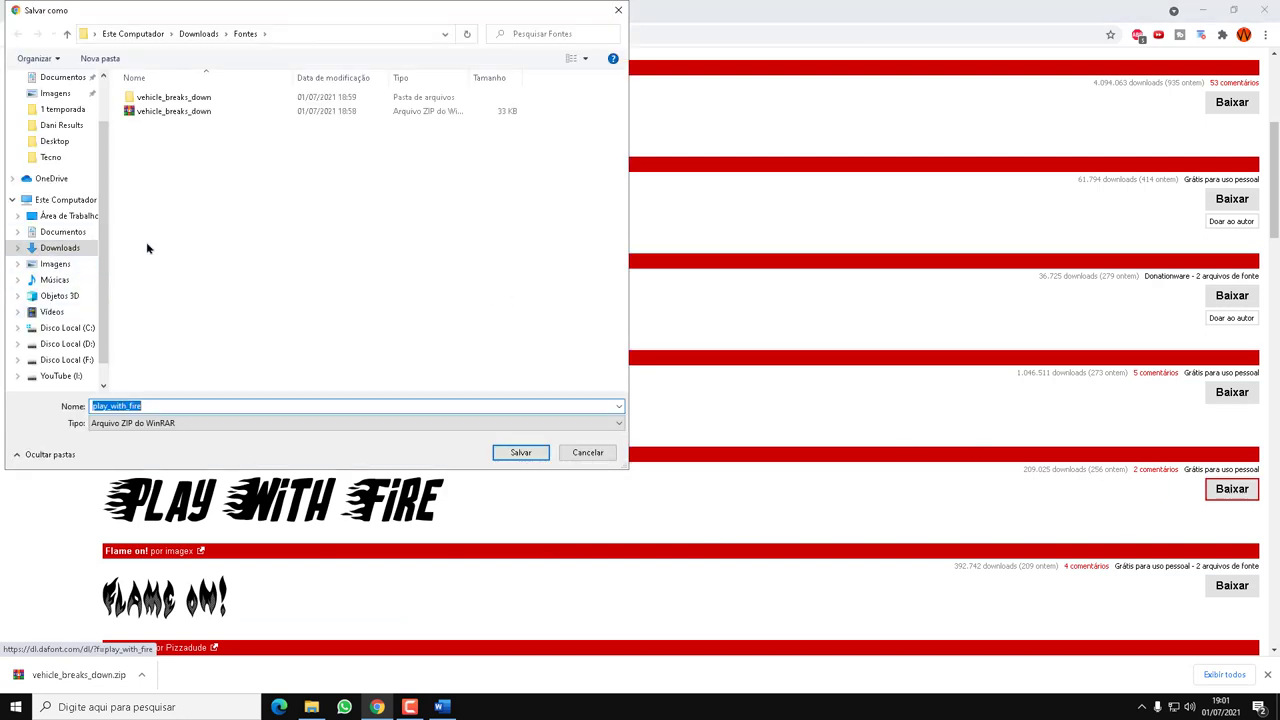
left_click(78, 245)
double_click(300, 135)
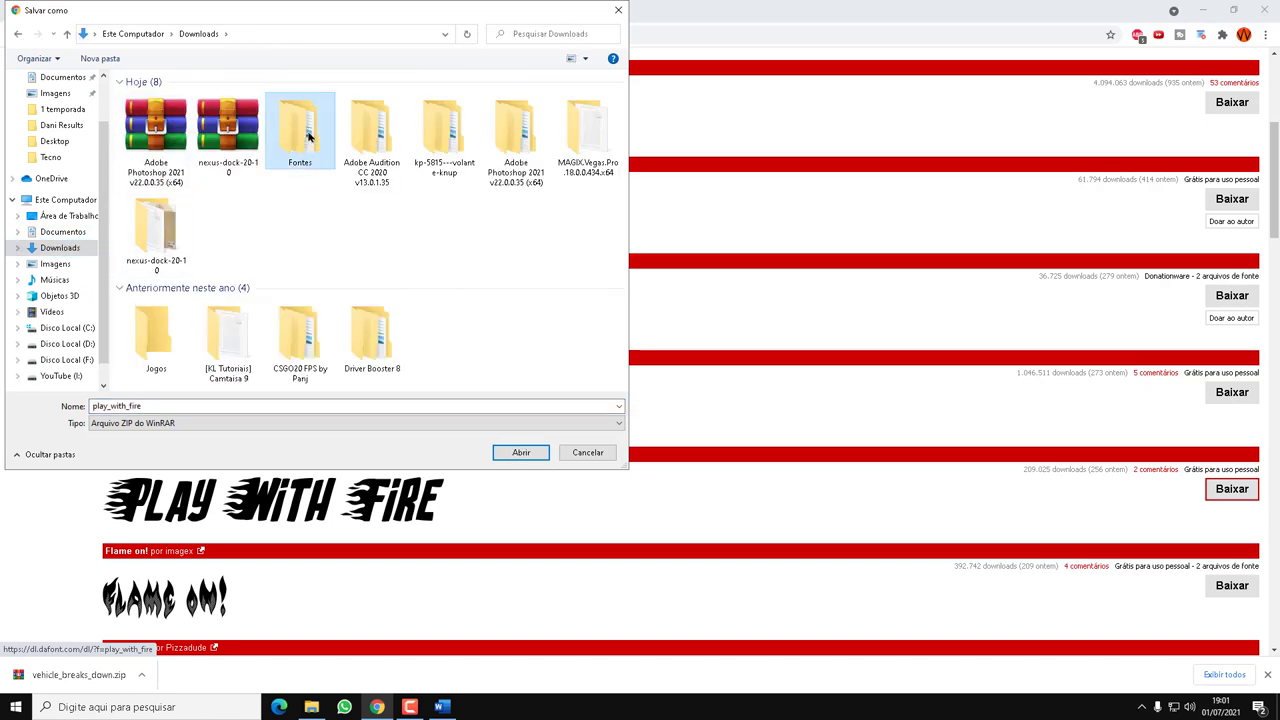
left_click(537, 455)
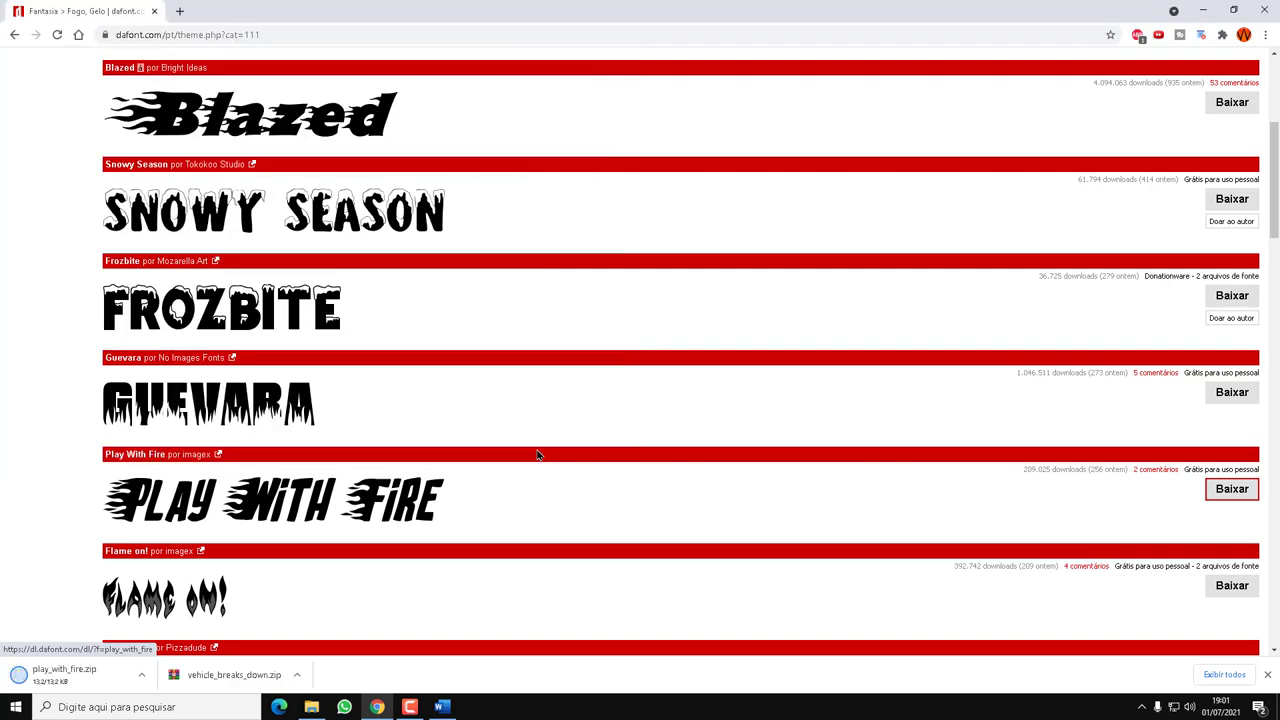
Extract play_with_fire.zip from the Fontes folder into a play_with_fire folder.
left_click(310, 707)
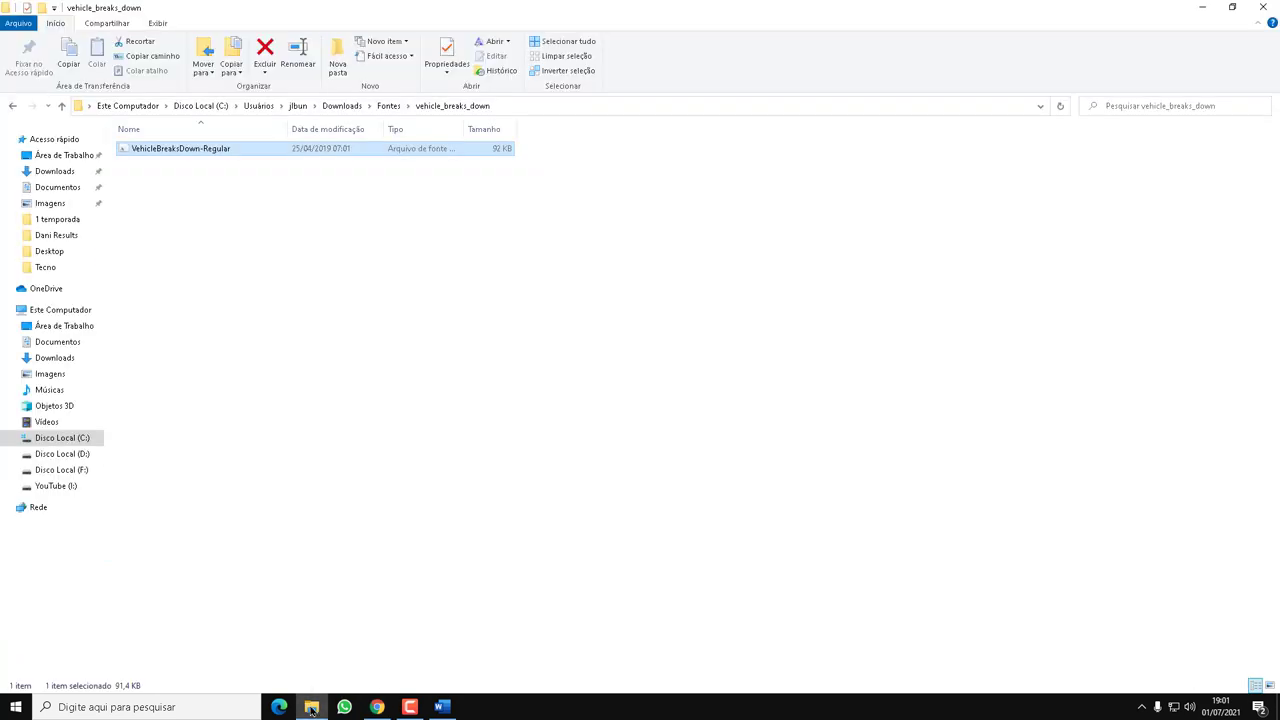
left_click(61, 105)
right_click(161, 163)
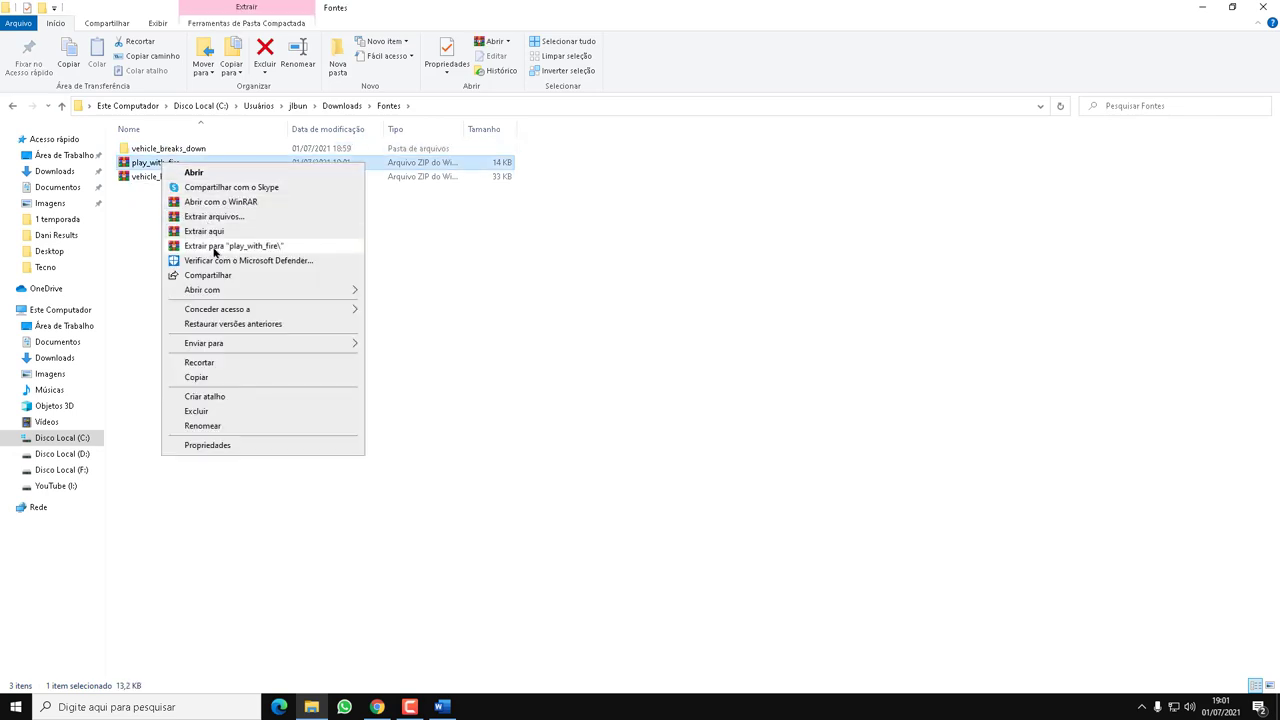
left_click(212, 245)
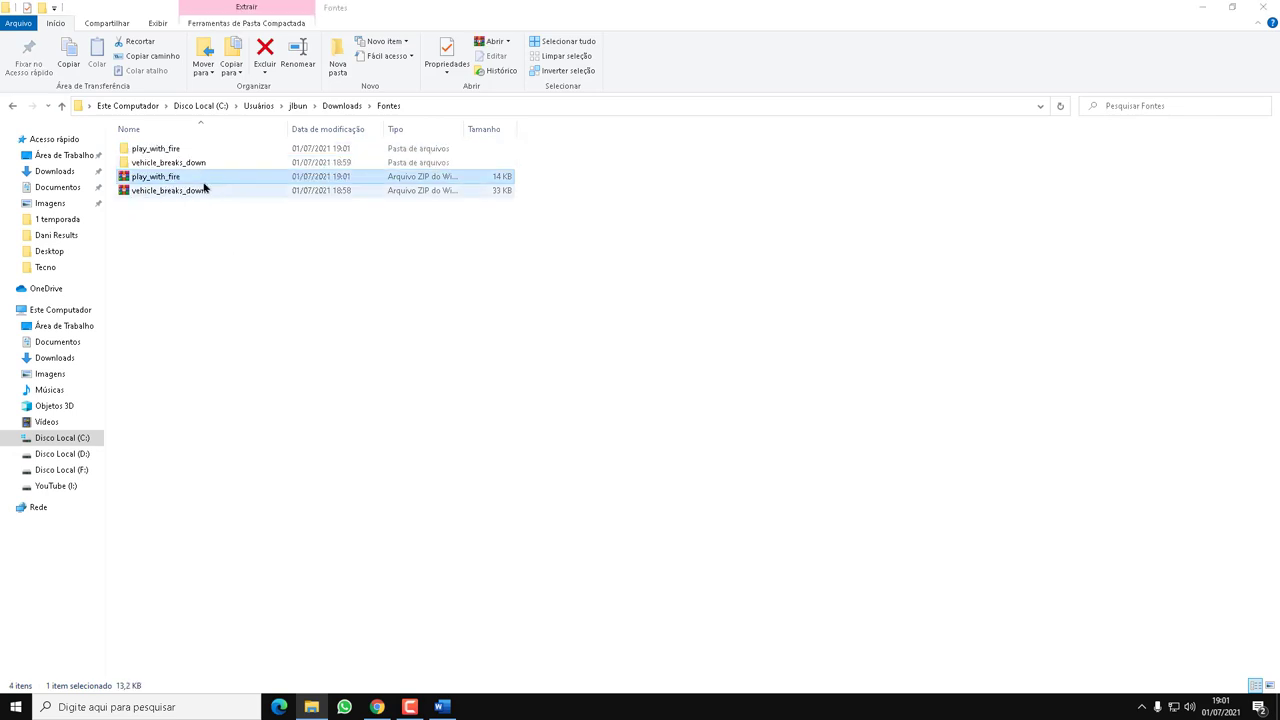
Install the Play With Fire font file from the extracted folder.
double_click(181, 150)
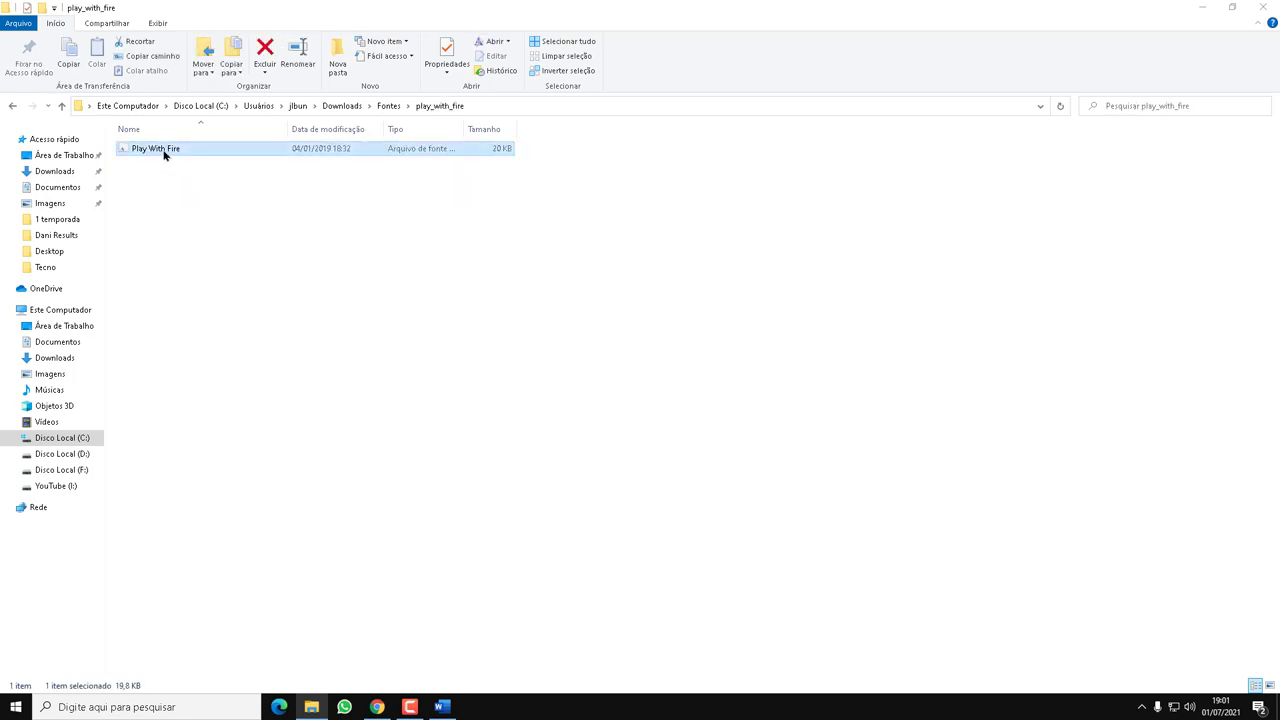
right_click(165, 152)
left_click(207, 205)
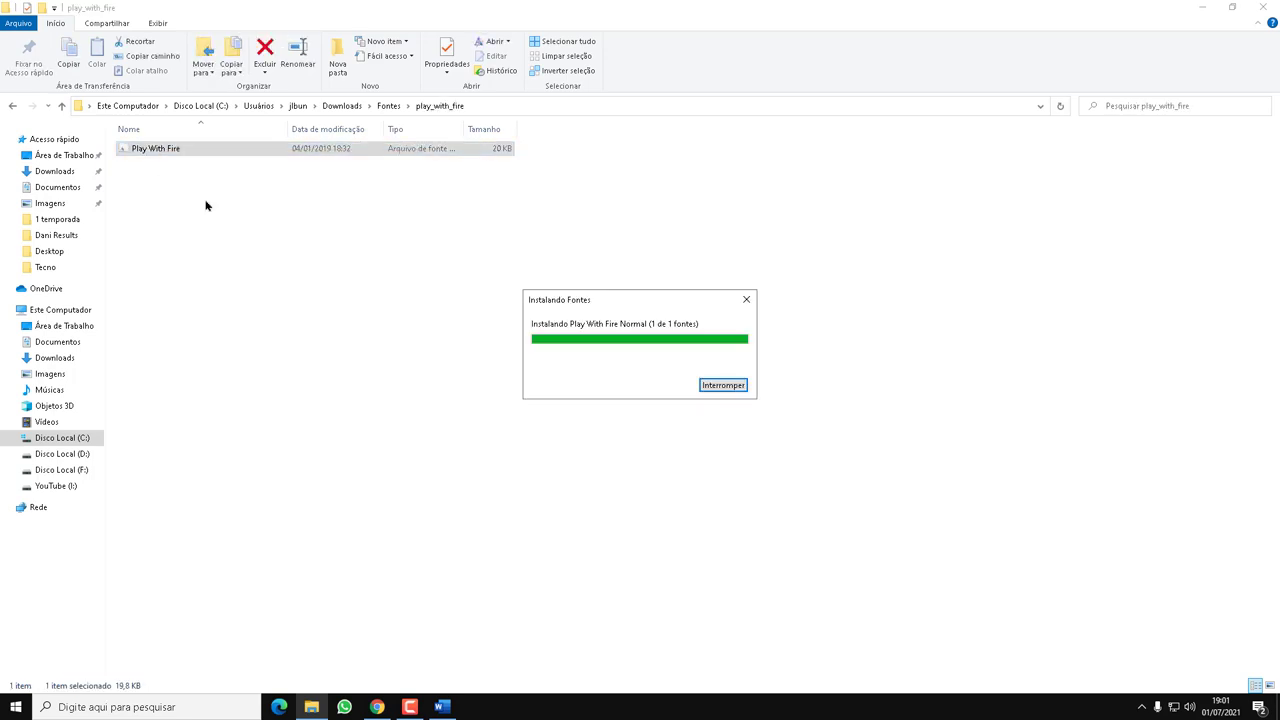
Set all three TRABALHO DE FONTES title lines in the Play With Fire font.
left_click(445, 707)
left_click(820, 527)
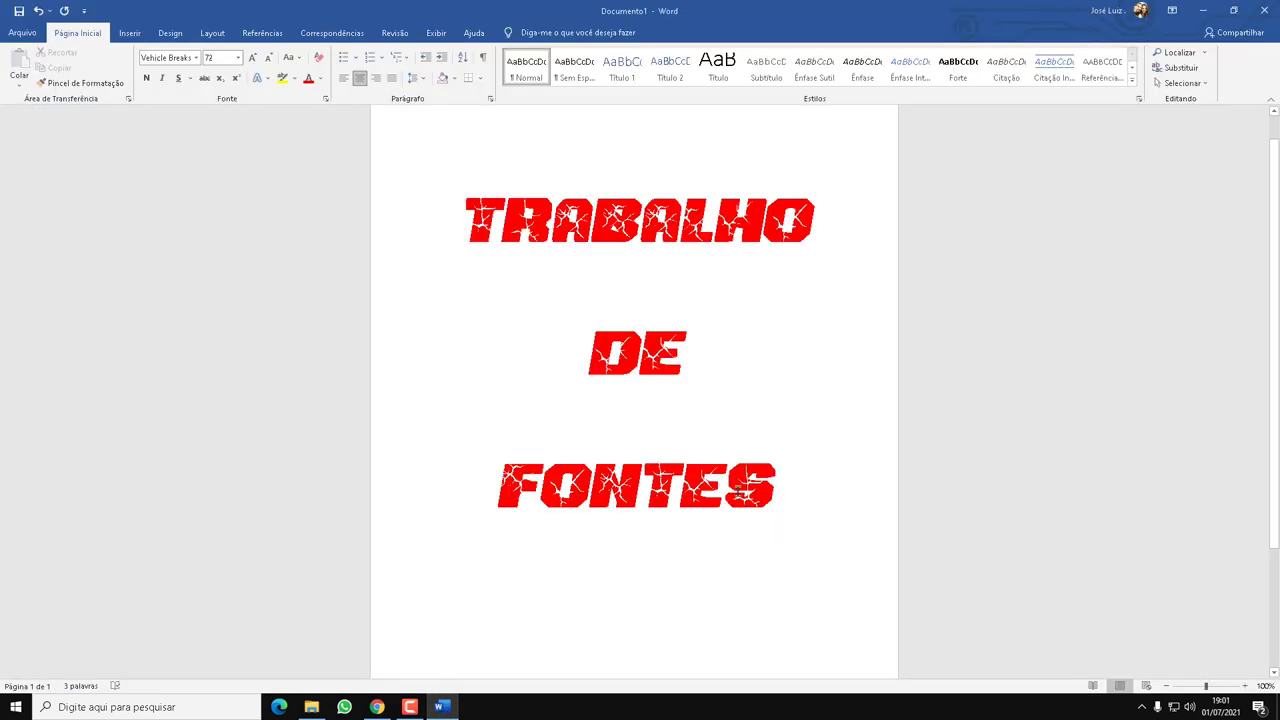
left_click_drag(799, 508, 273, 128)
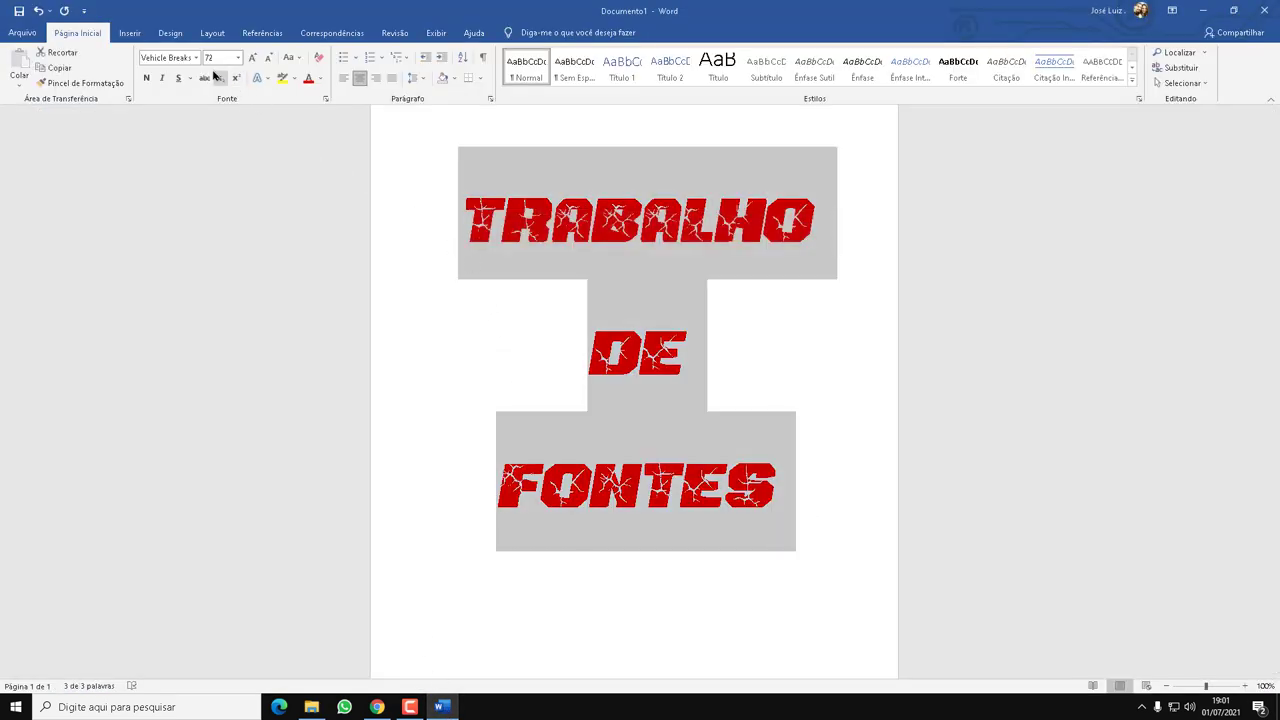
left_click(185, 60)
type("Opla")
type("Play With Fi")
key("Return")
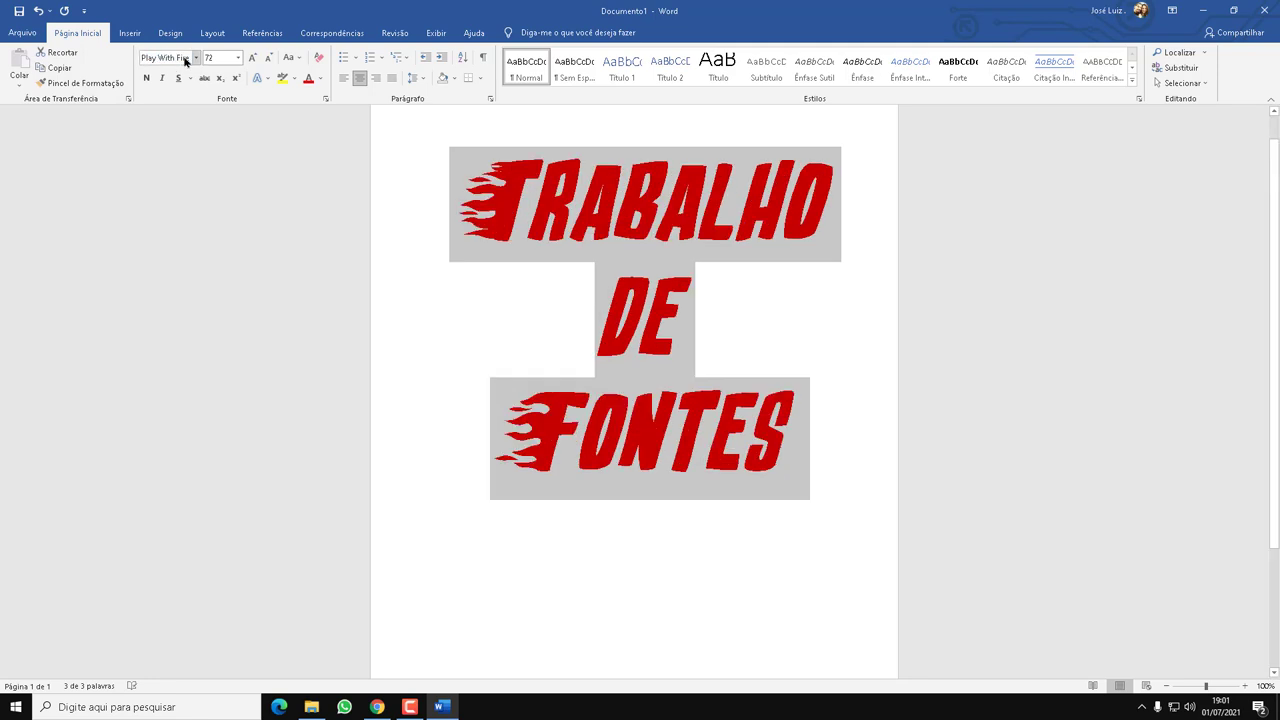
Select the letters ONTES in the last title line.
left_click(614, 440)
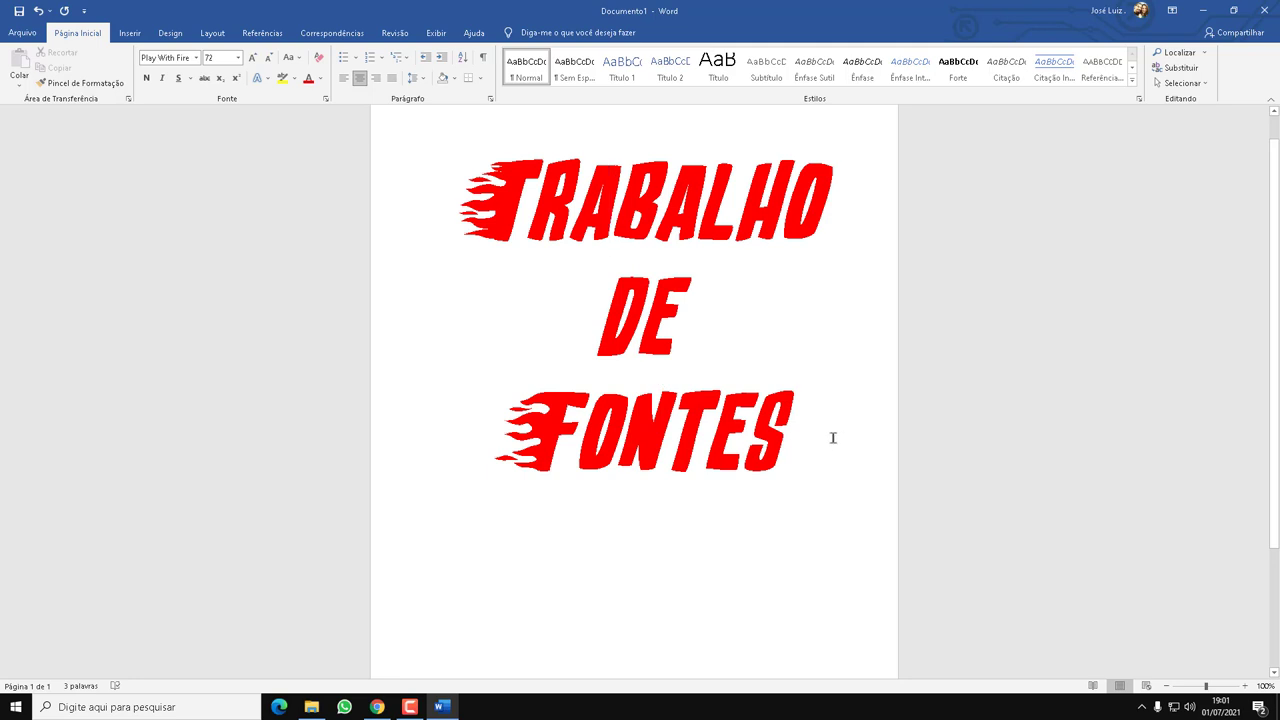
left_click_drag(833, 437, 575, 445)
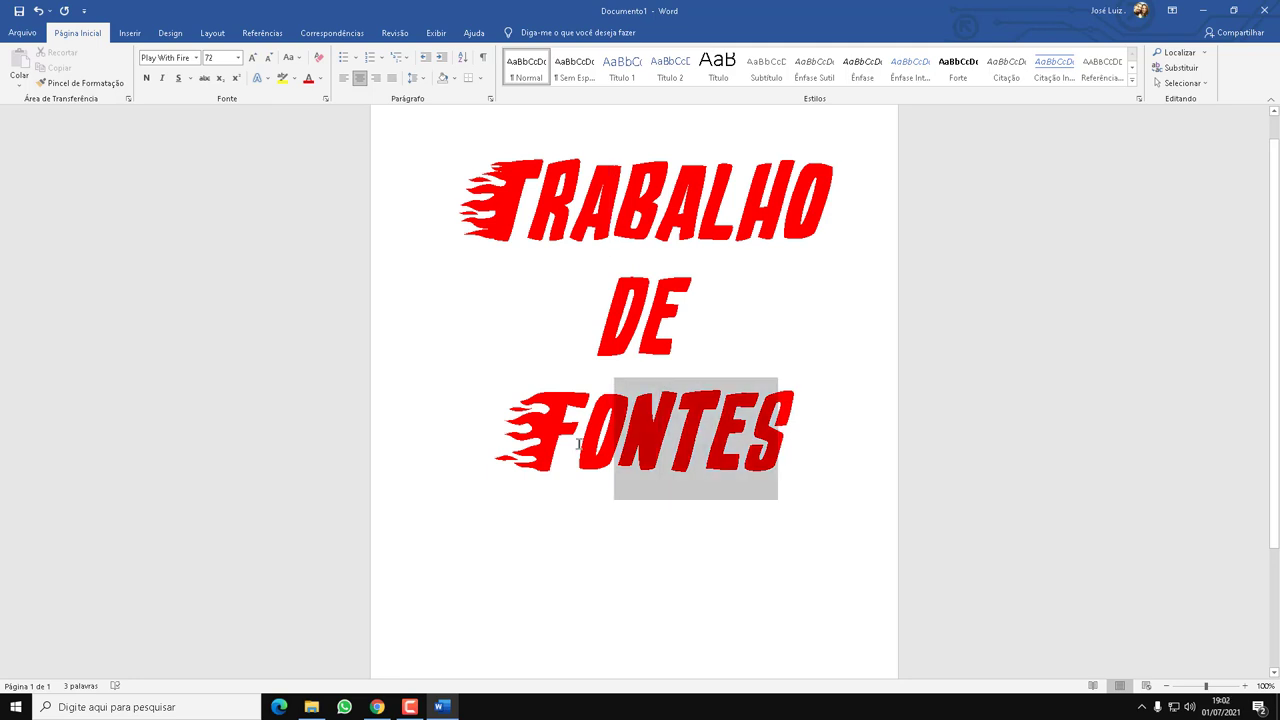
left_click(611, 243)
left_click_drag(778, 449, 587, 455)
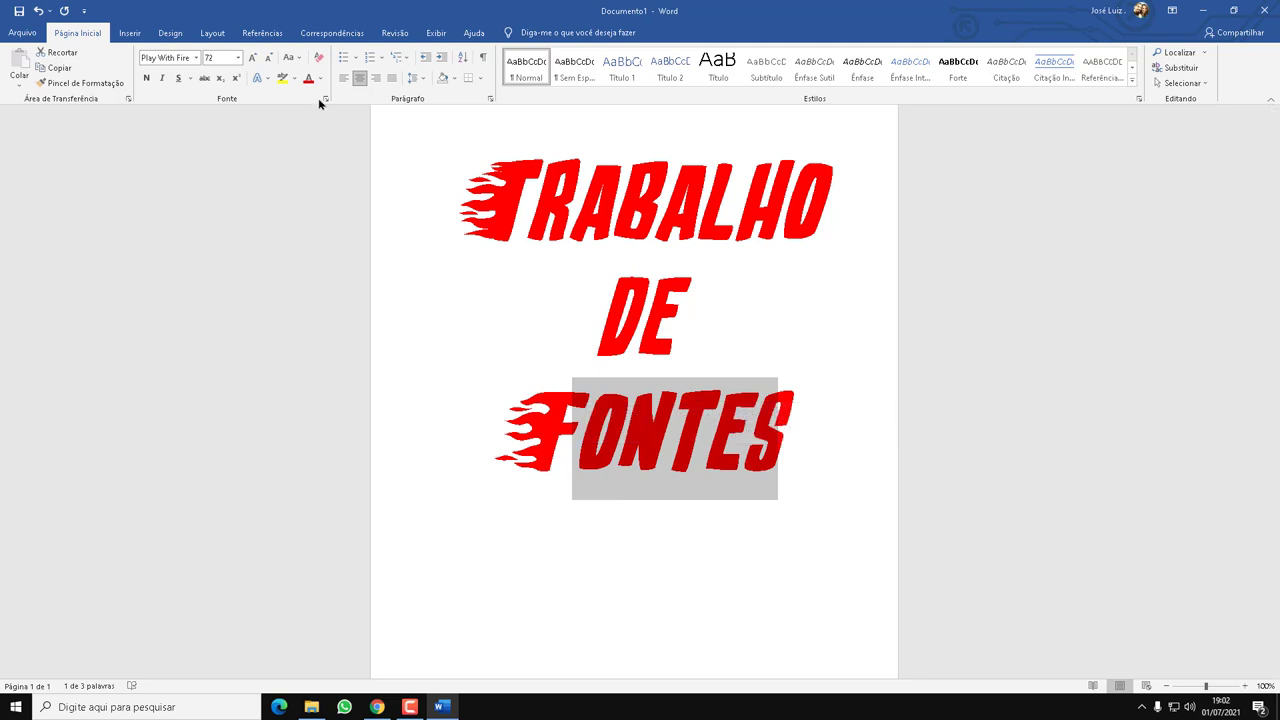
Colour ONTES and DE yellow, undoing an accidental line move.
left_click(320, 78)
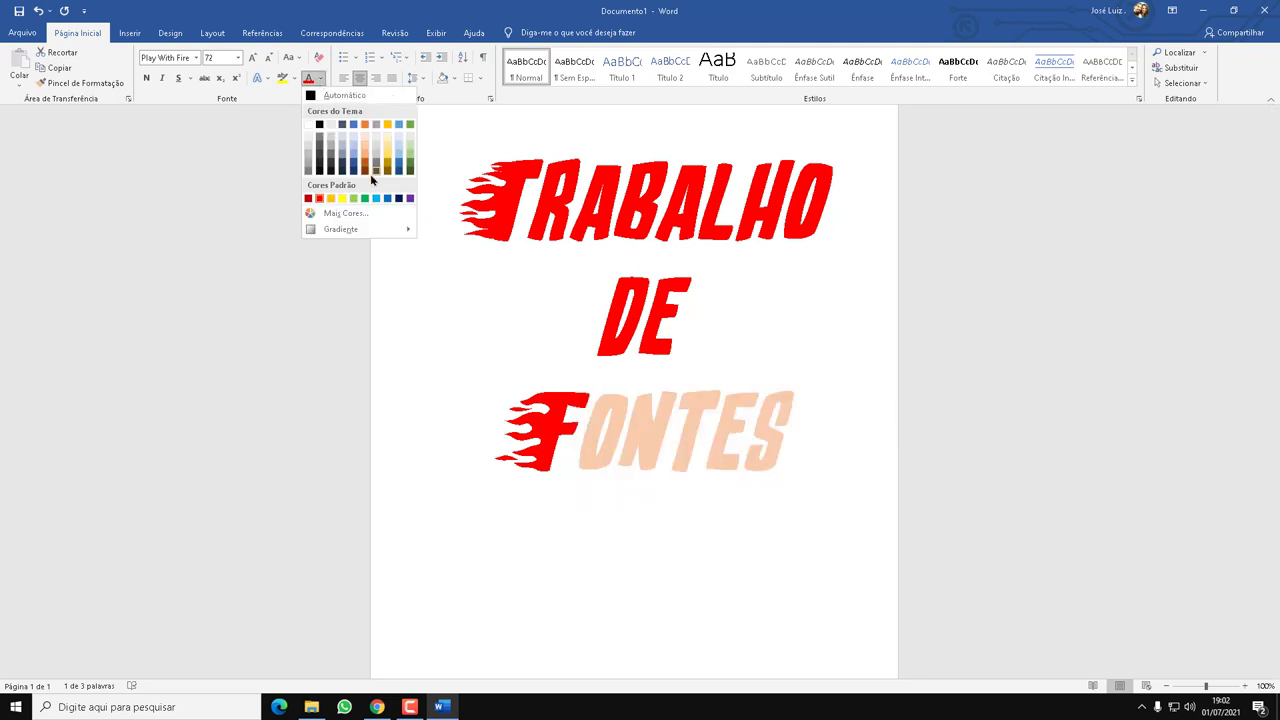
left_click(342, 198)
left_click(614, 494)
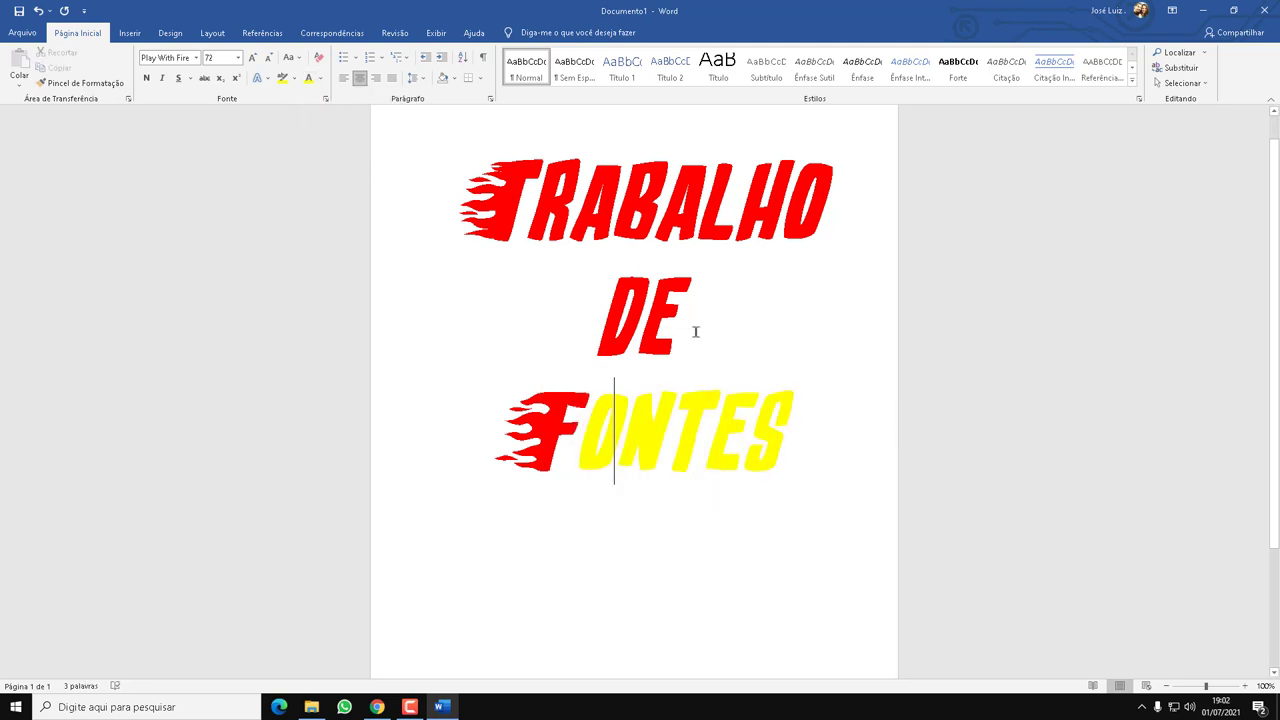
left_click_drag(697, 316, 621, 316)
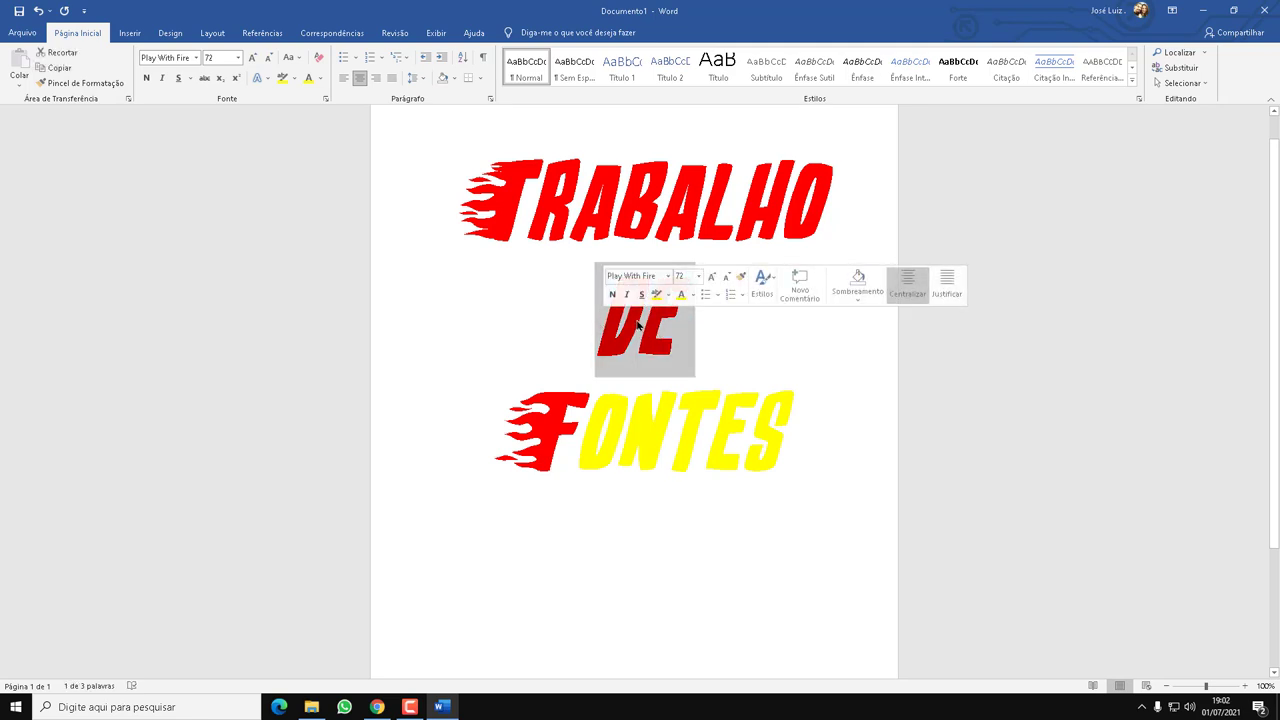
left_click(308, 78)
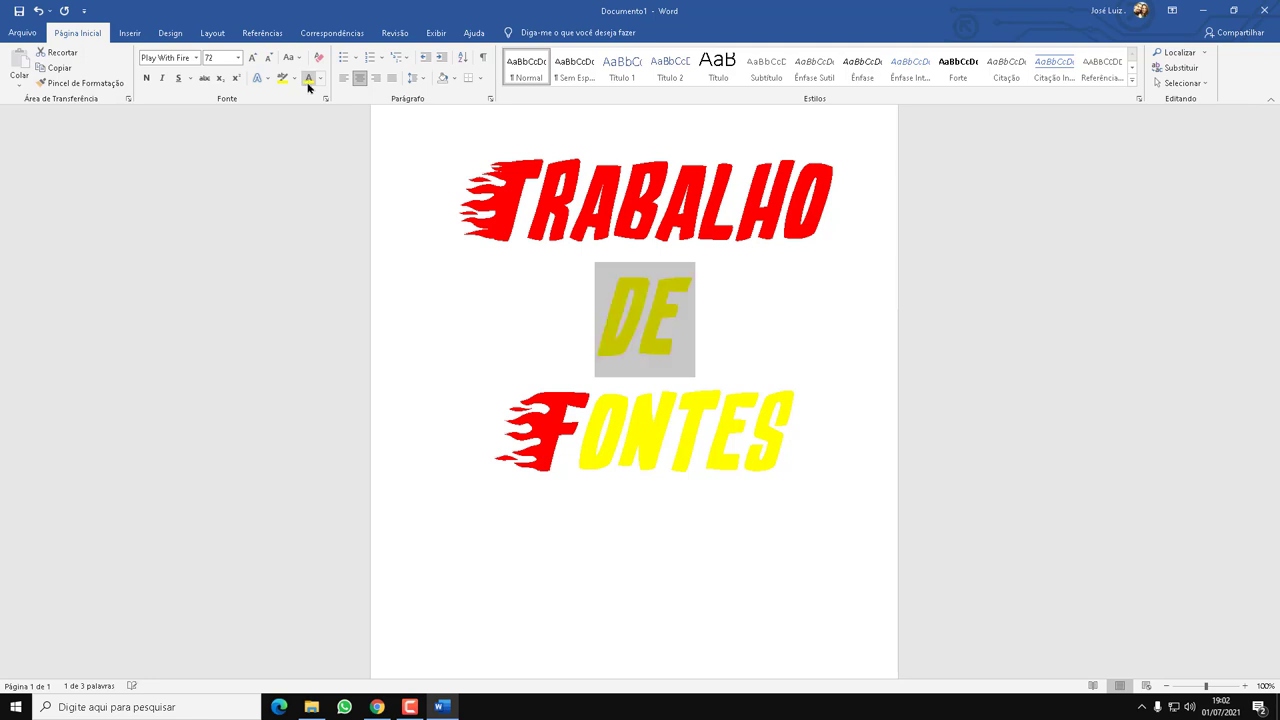
key("alt+shift+Up")
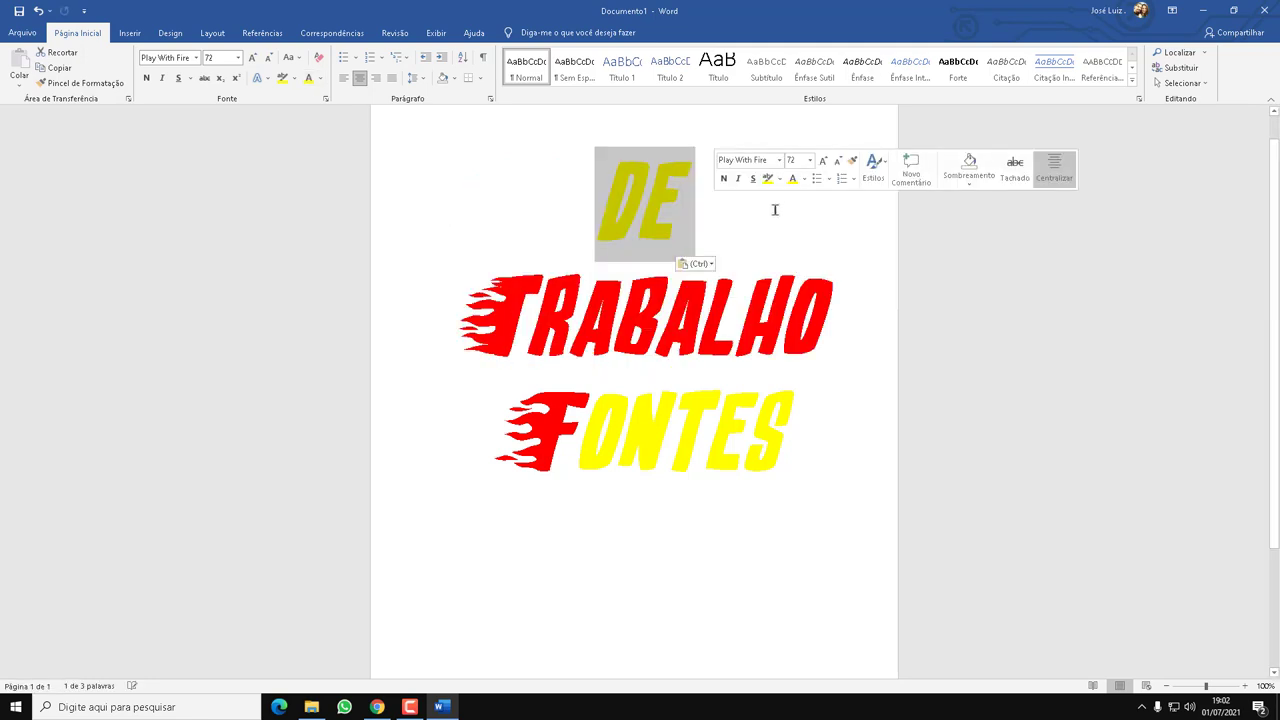
key("ctrl+z")
Colour RABALHO yellow and minimize the Word document.
left_click_drag(838, 200, 527, 205)
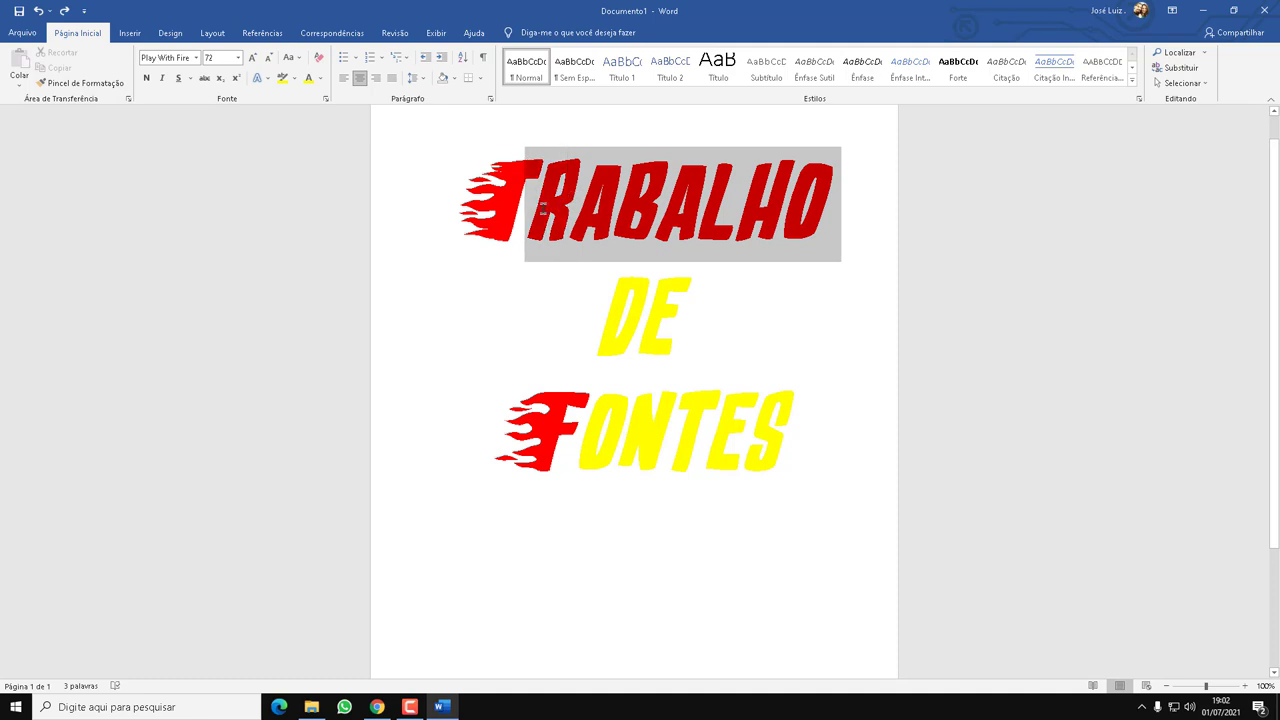
left_click(309, 80)
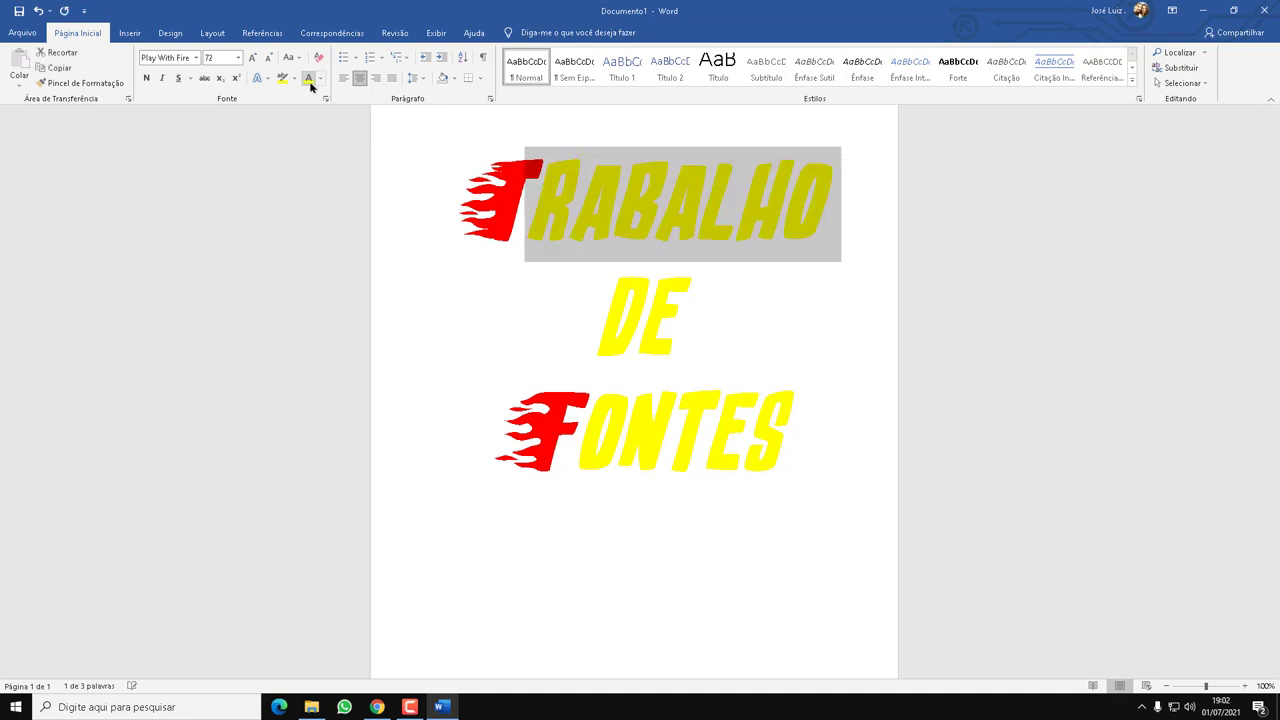
left_click(674, 322)
scroll(903, 404, "down", 2)
scroll(903, 404, "up", 3)
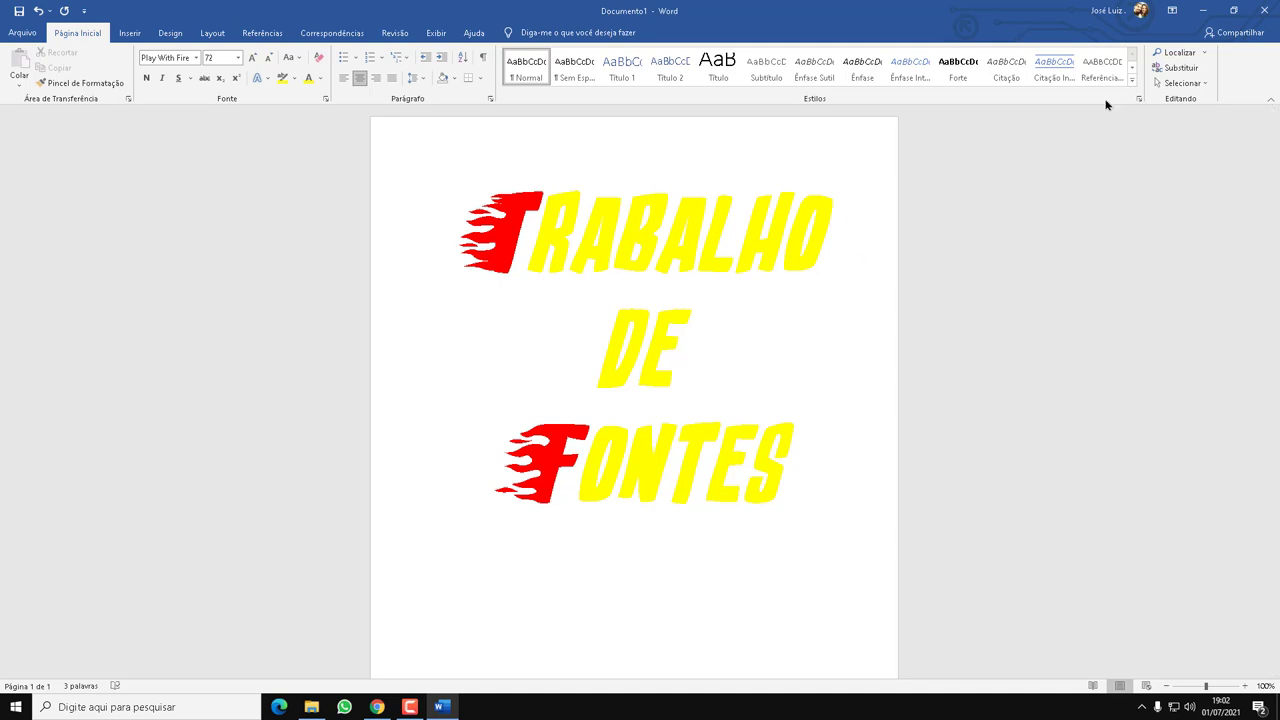
left_click(1203, 10)
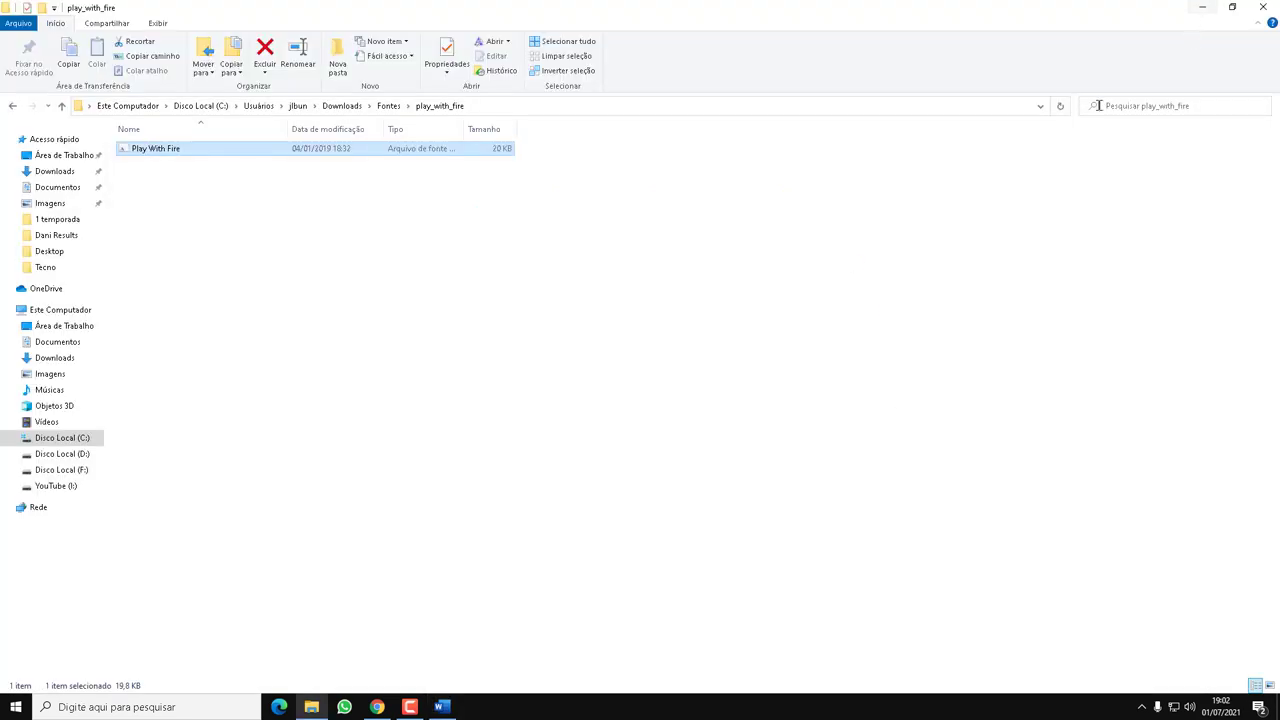
Minimize File Explorer and Chrome, then launch Photoshop from the desktop dock.
left_click(1201, 8)
left_click(1201, 11)
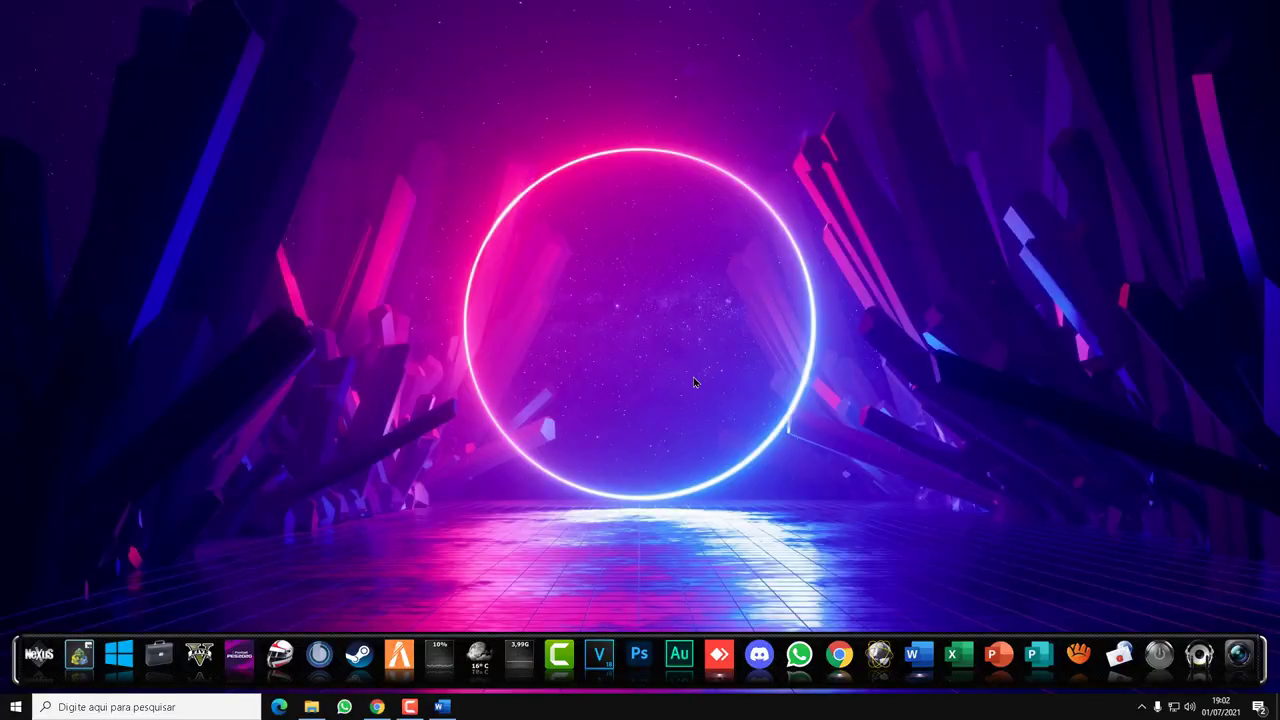
left_click(636, 618)
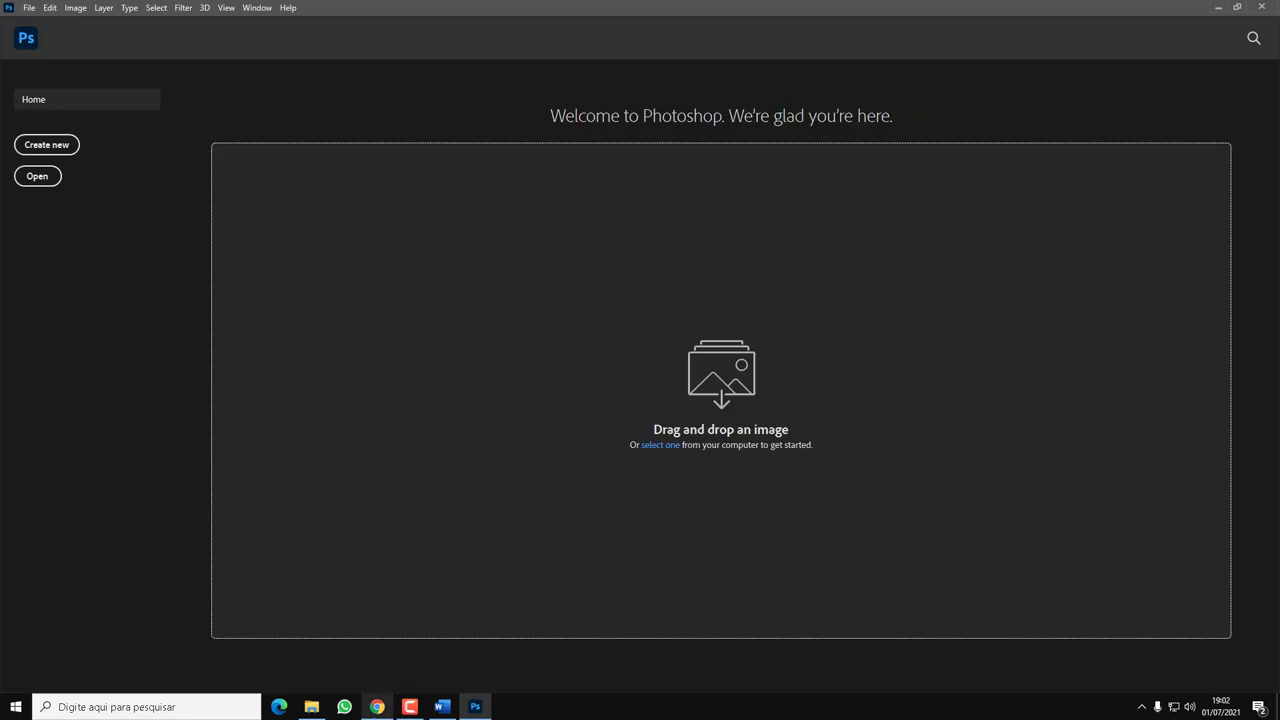
Create a new Custom 1890 × 1417 px document.
mouse_move(397, 708)
left_click(70, 150)
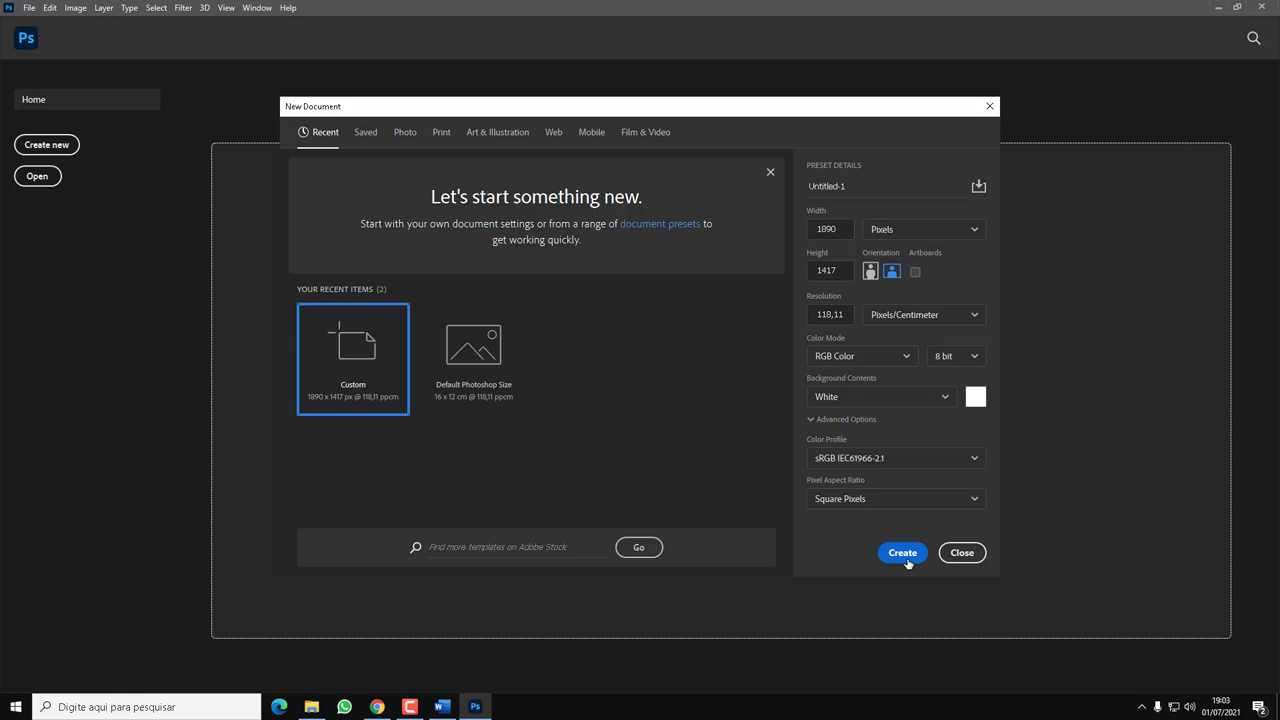
left_click(905, 556)
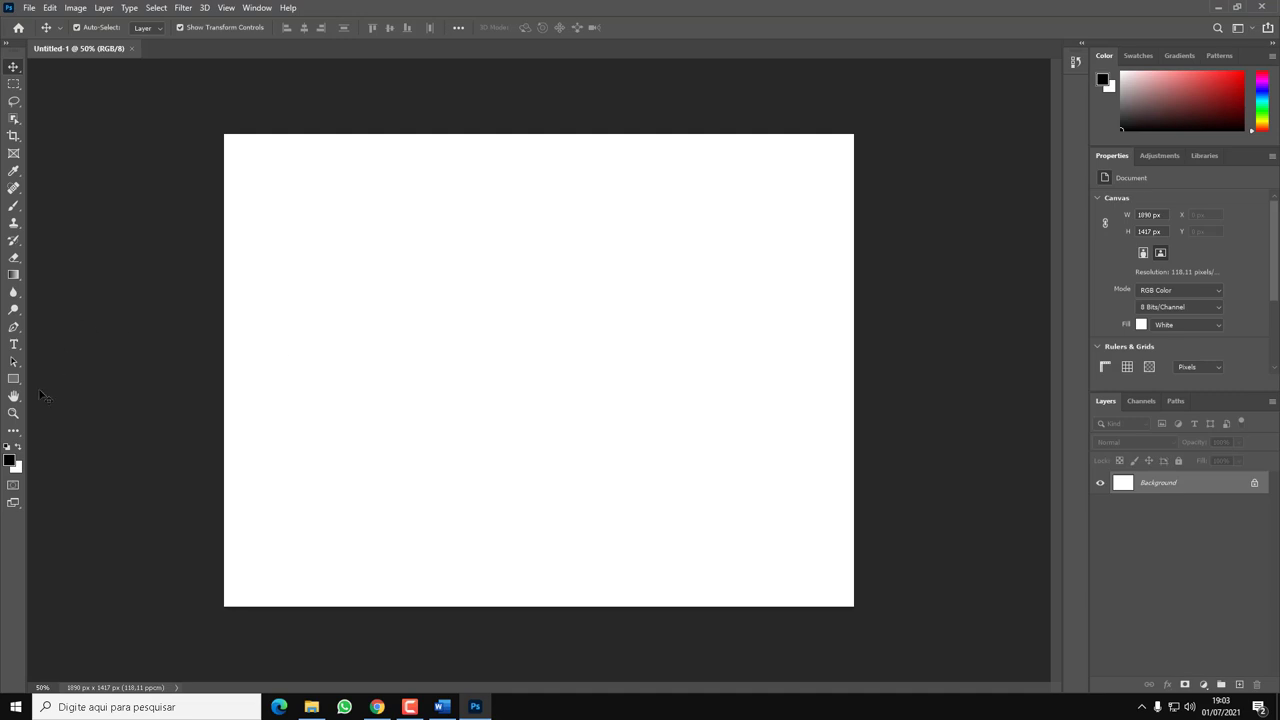
Fill the canvas with a dark-to-light horizontal gradient.
left_click(13, 274)
left_click_drag(311, 334, 1045, 470)
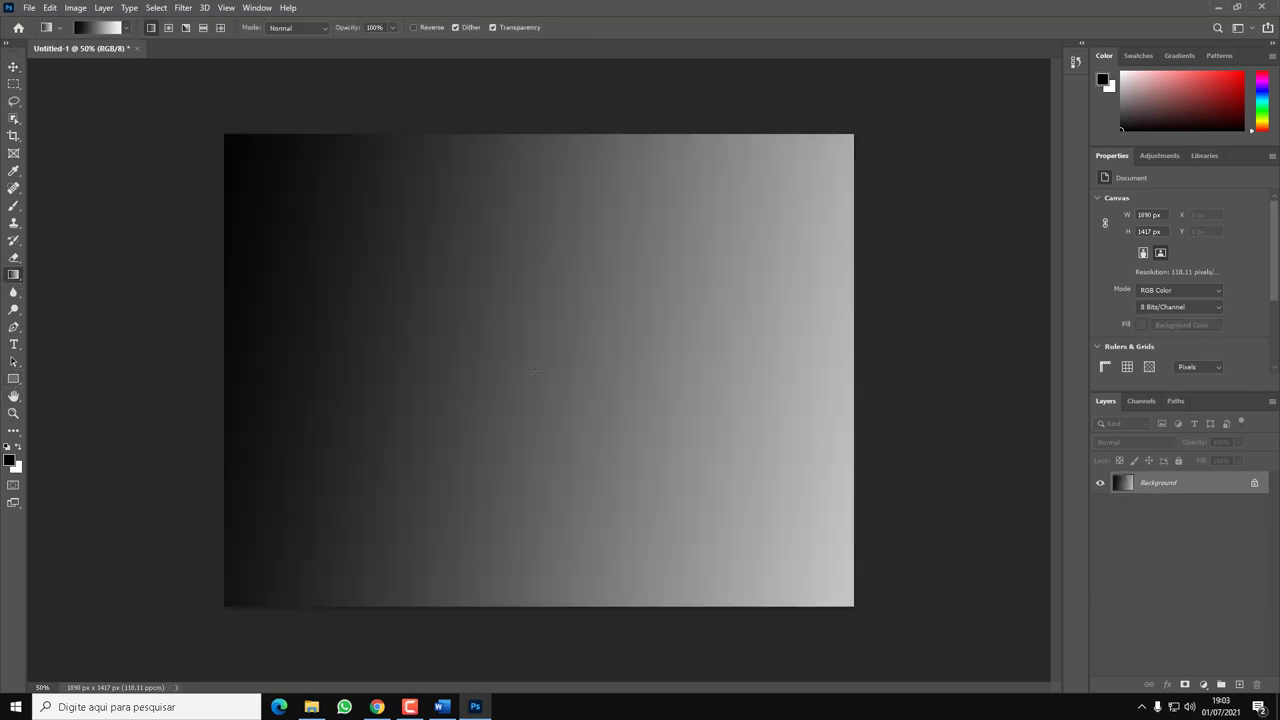
left_click(128, 28)
left_click(128, 28)
Type 'Minha arte' on the canvas and set it in the Play With Fire font.
left_click(383, 305)
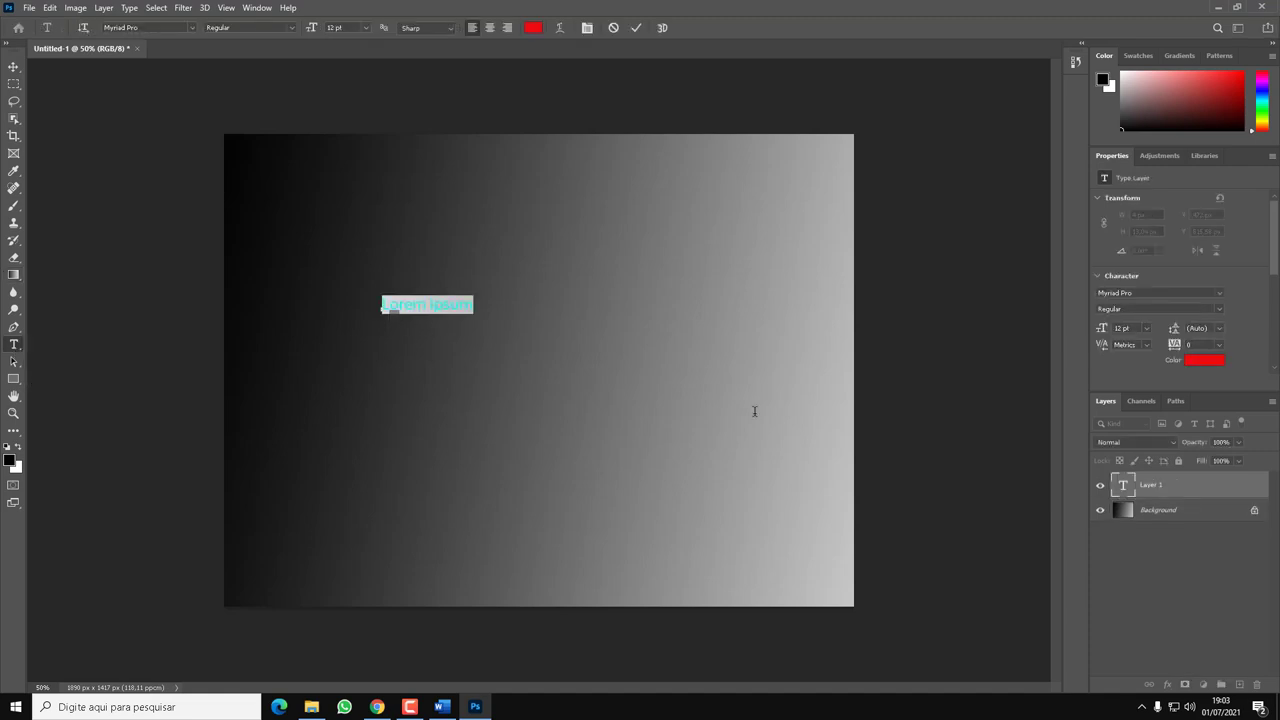
type("Mi")
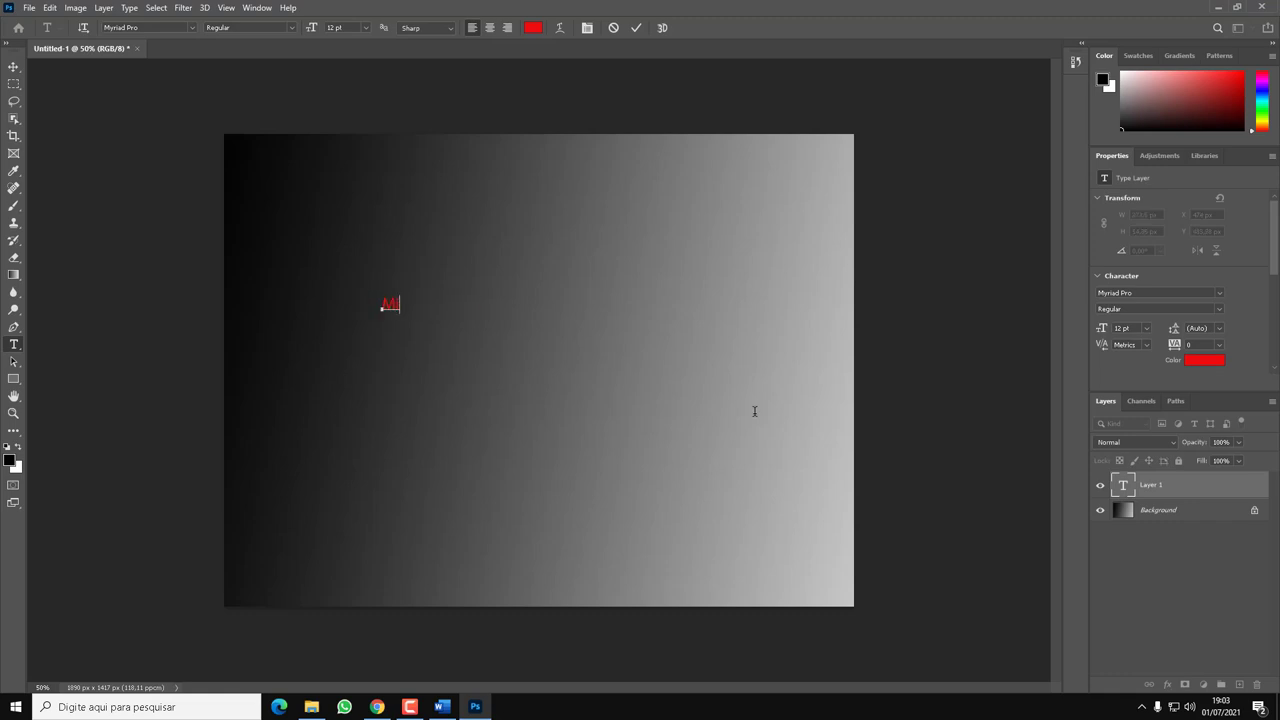
type("nha arte")
left_click_drag(452, 304, 372, 303)
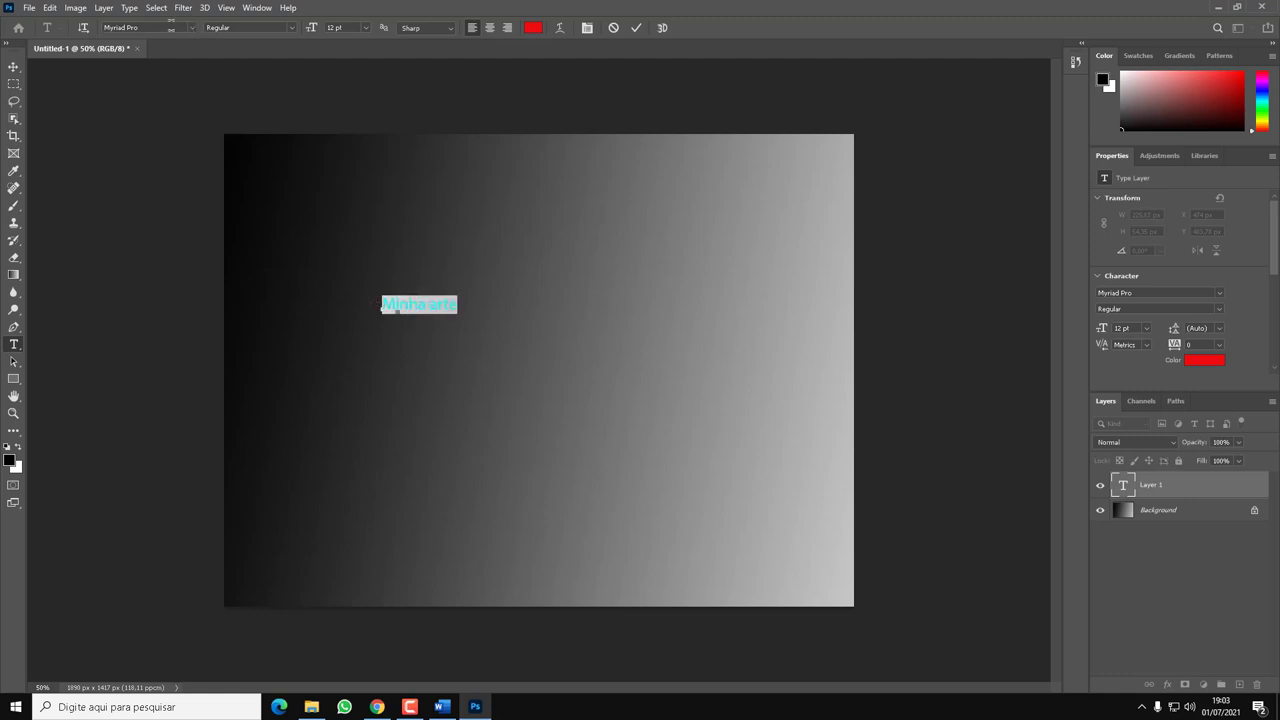
left_click(171, 27)
type("play")
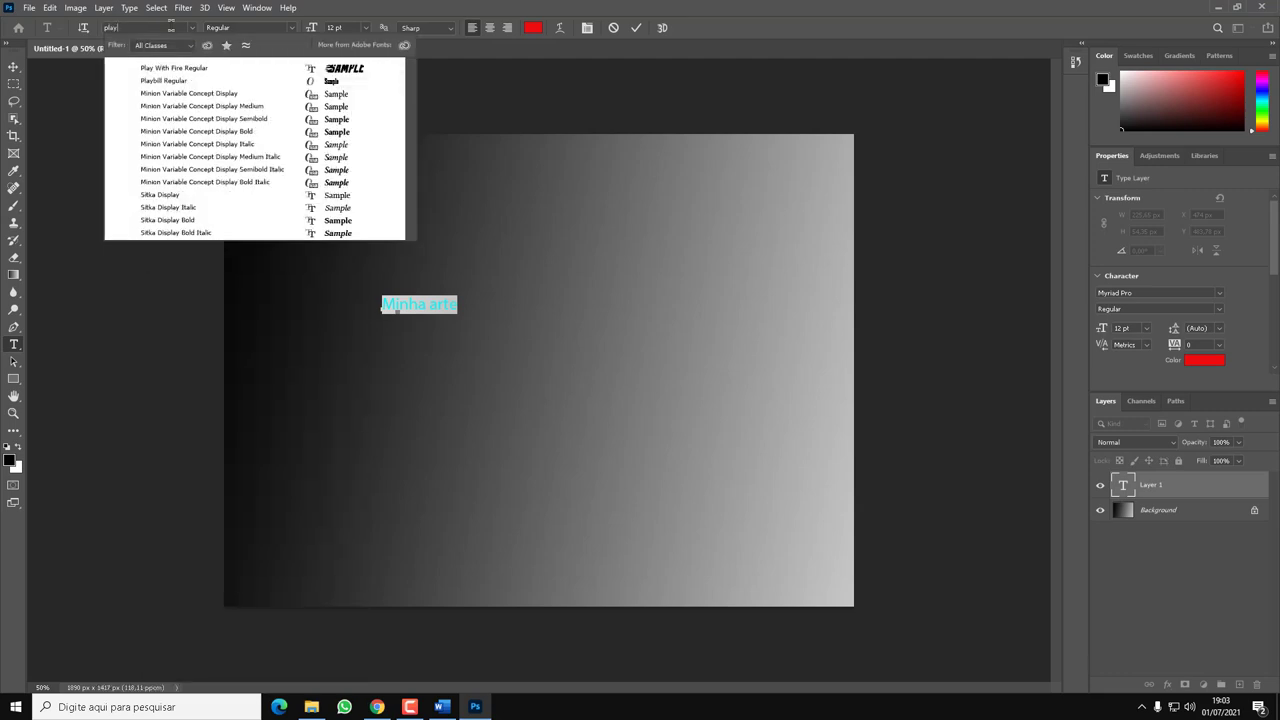
key("Down")
key("Down")
key("Down")
key("Down")
key("Down")
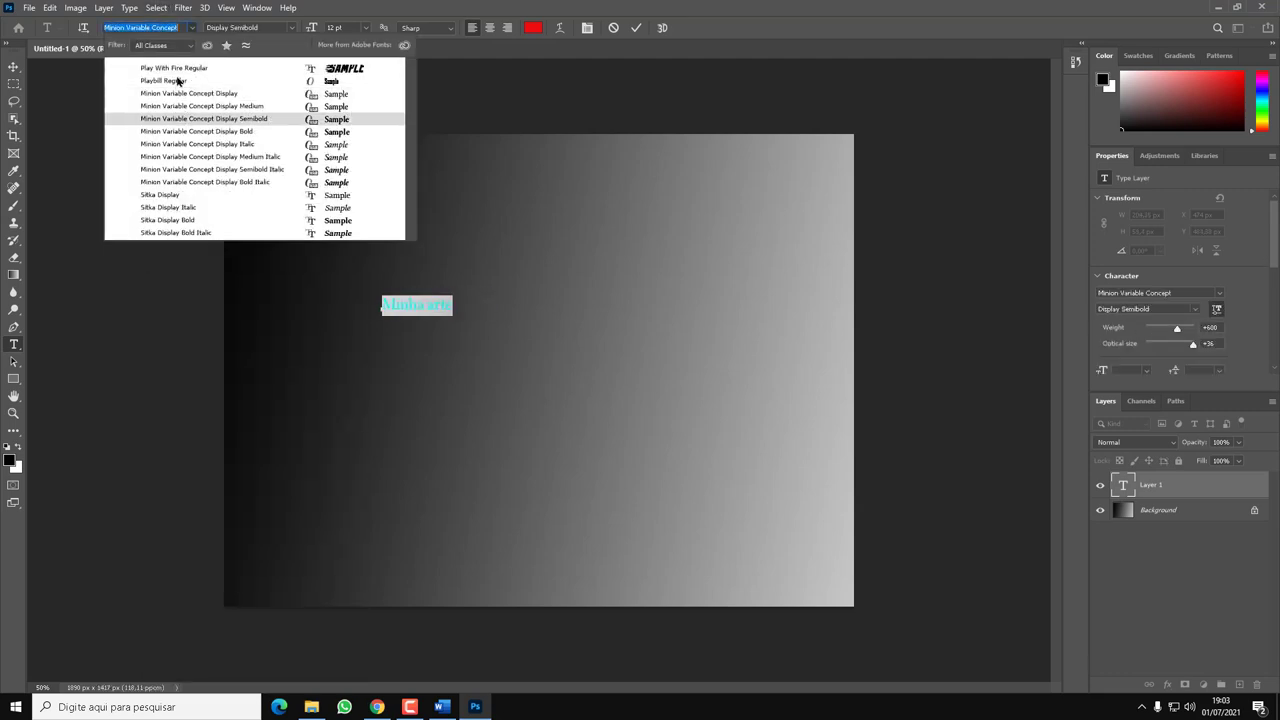
left_click(175, 70)
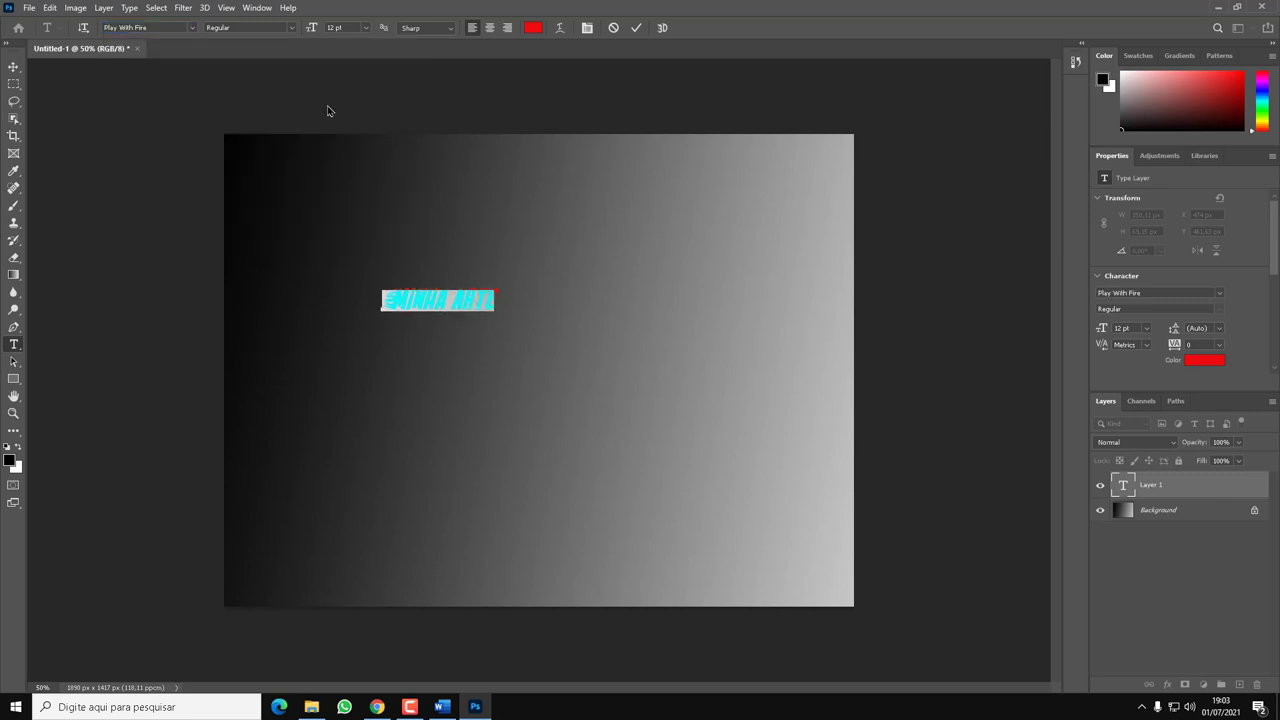
left_click(637, 28)
Scale the text up about threefold and move it near the canvas top.
left_click(13, 66)
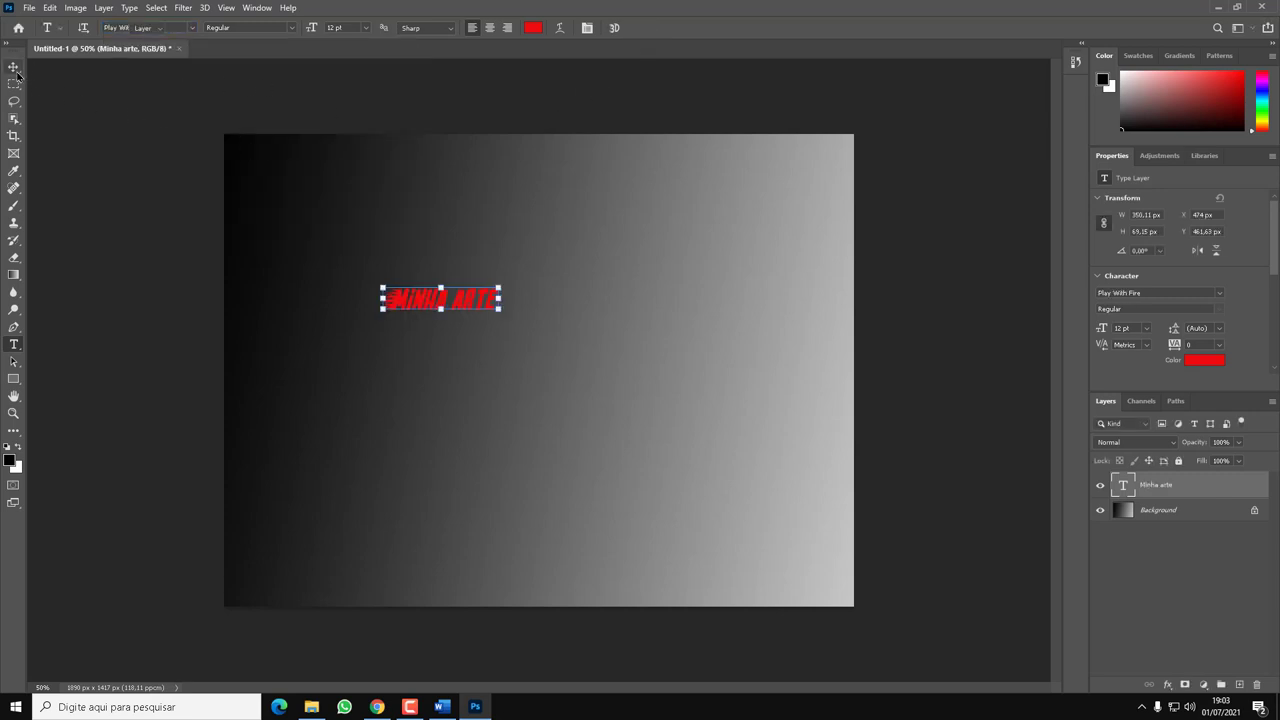
left_click_drag(499, 310, 763, 451)
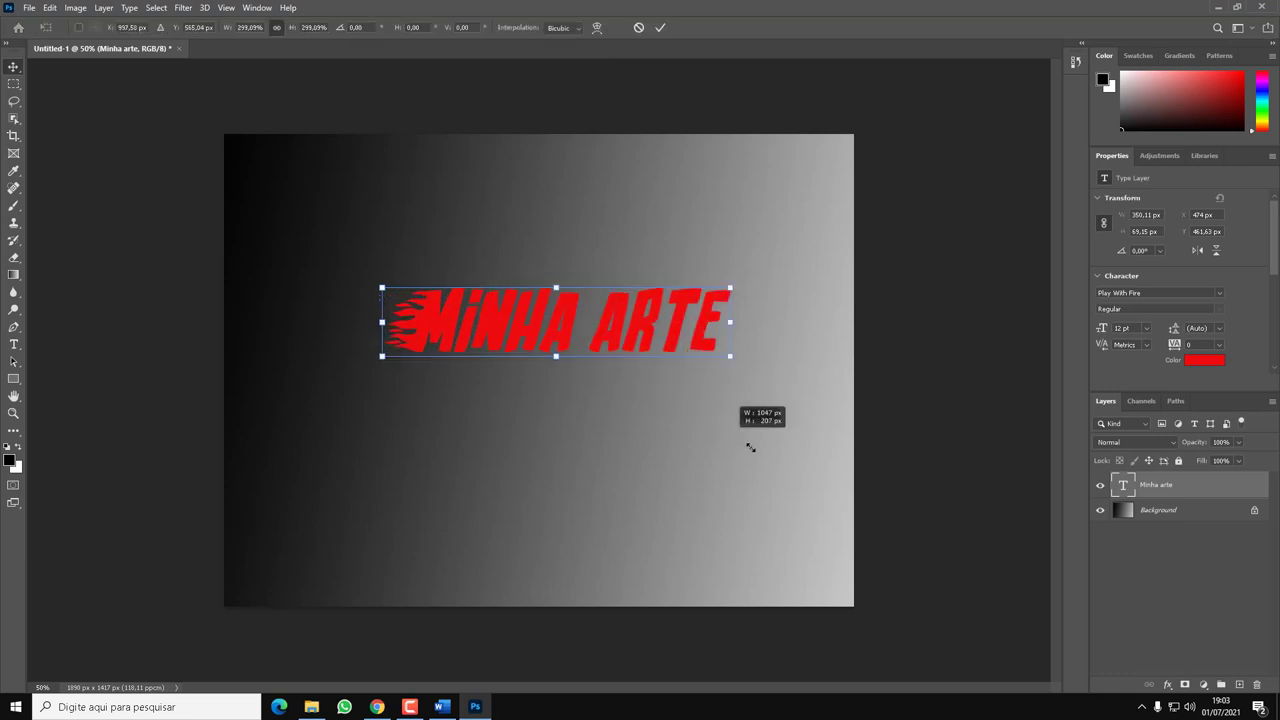
mouse_move(700, 325)
left_mouse_down()
mouse_move(677, 258)
mouse_move(697, 192)
left_mouse_up()
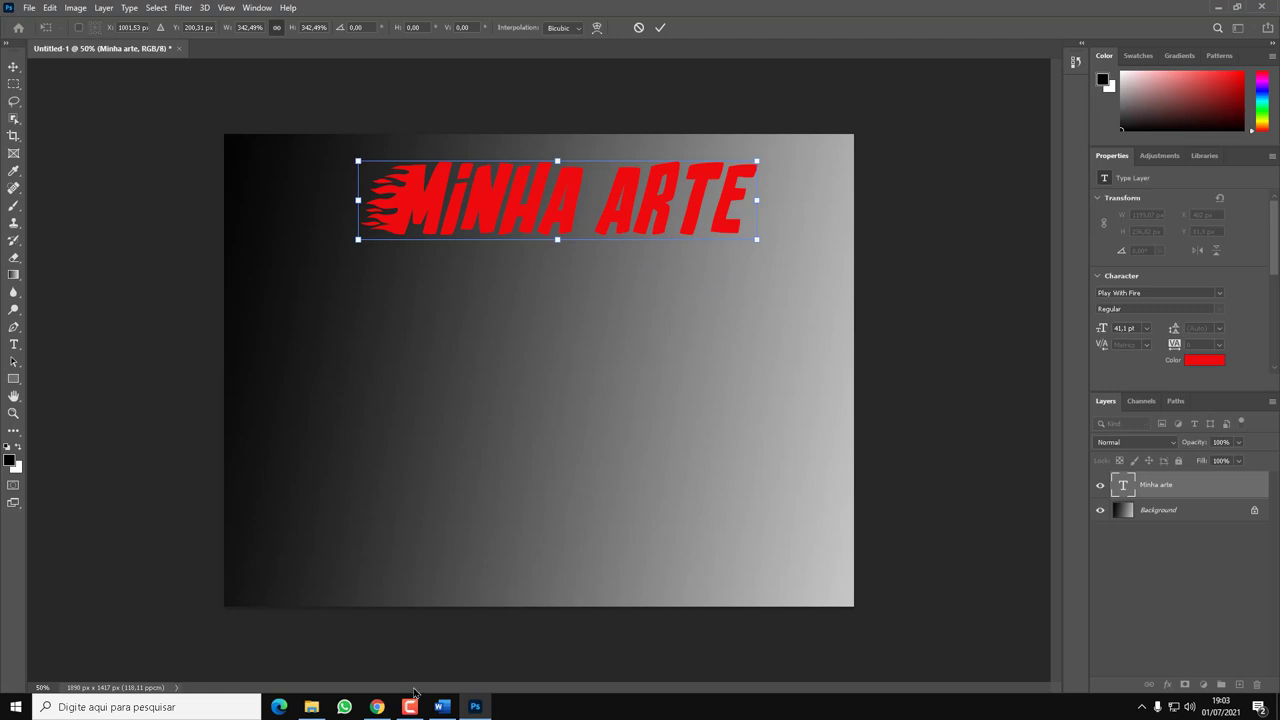
left_click(377, 706)
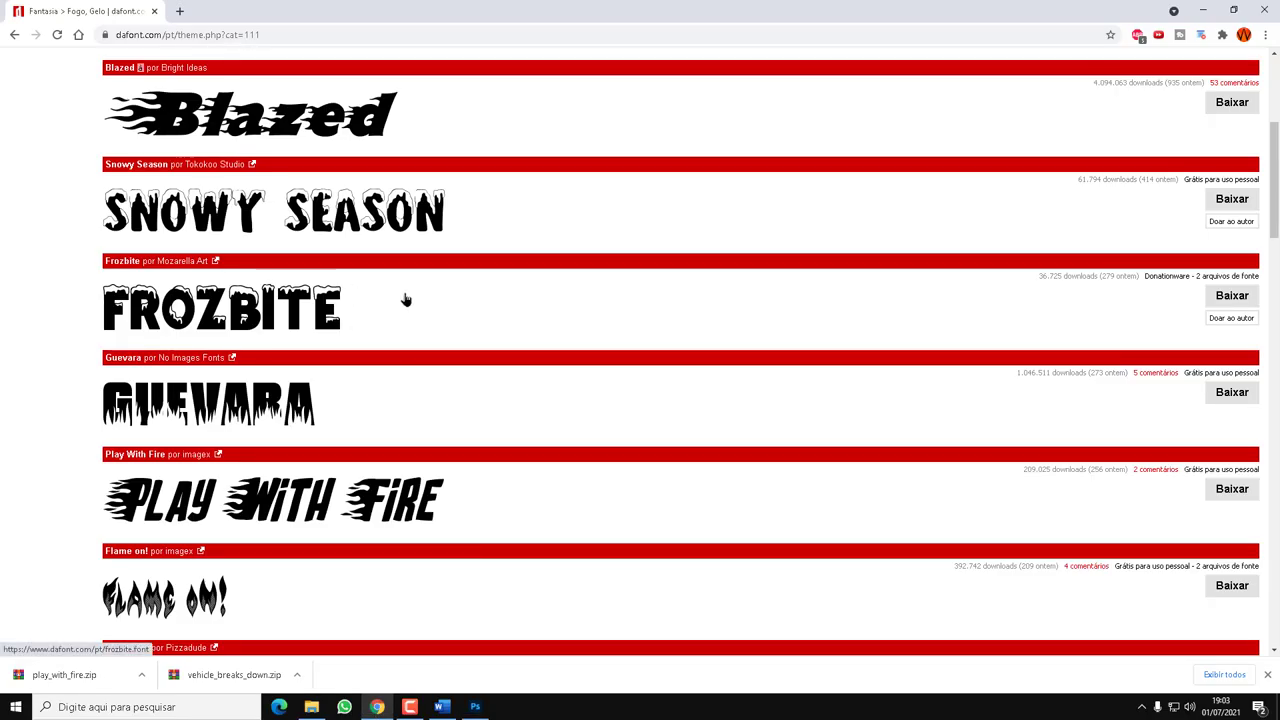
scroll(423, 414, "down", 1)
scroll(427, 414, "down", 2)
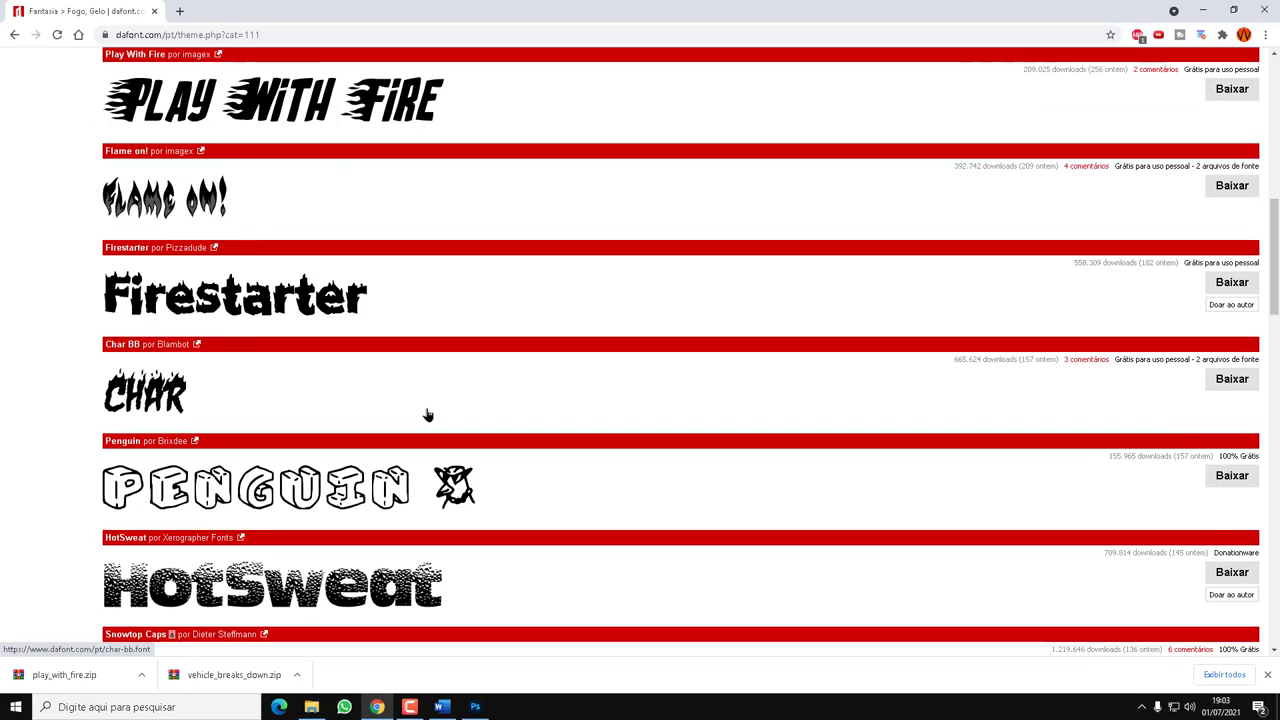
scroll(427, 414, "down", 1)
scroll(418, 336, "down", 2)
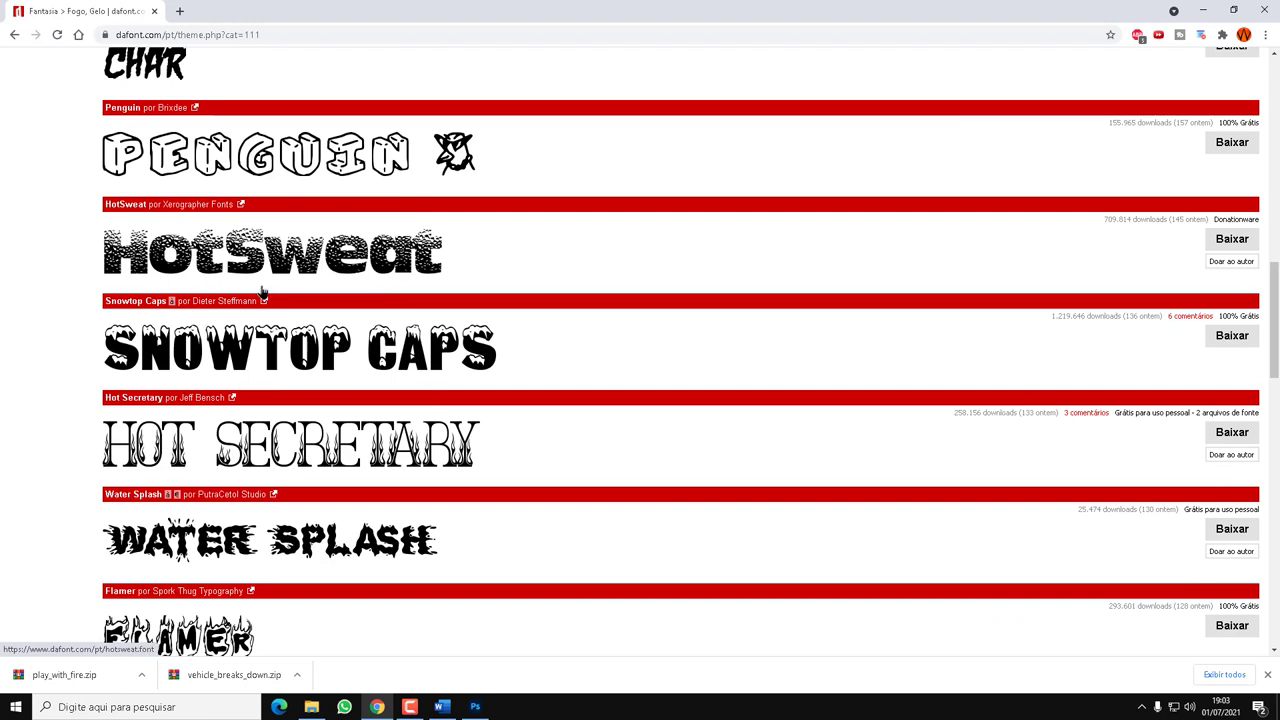
scroll(300, 364, "down", 2)
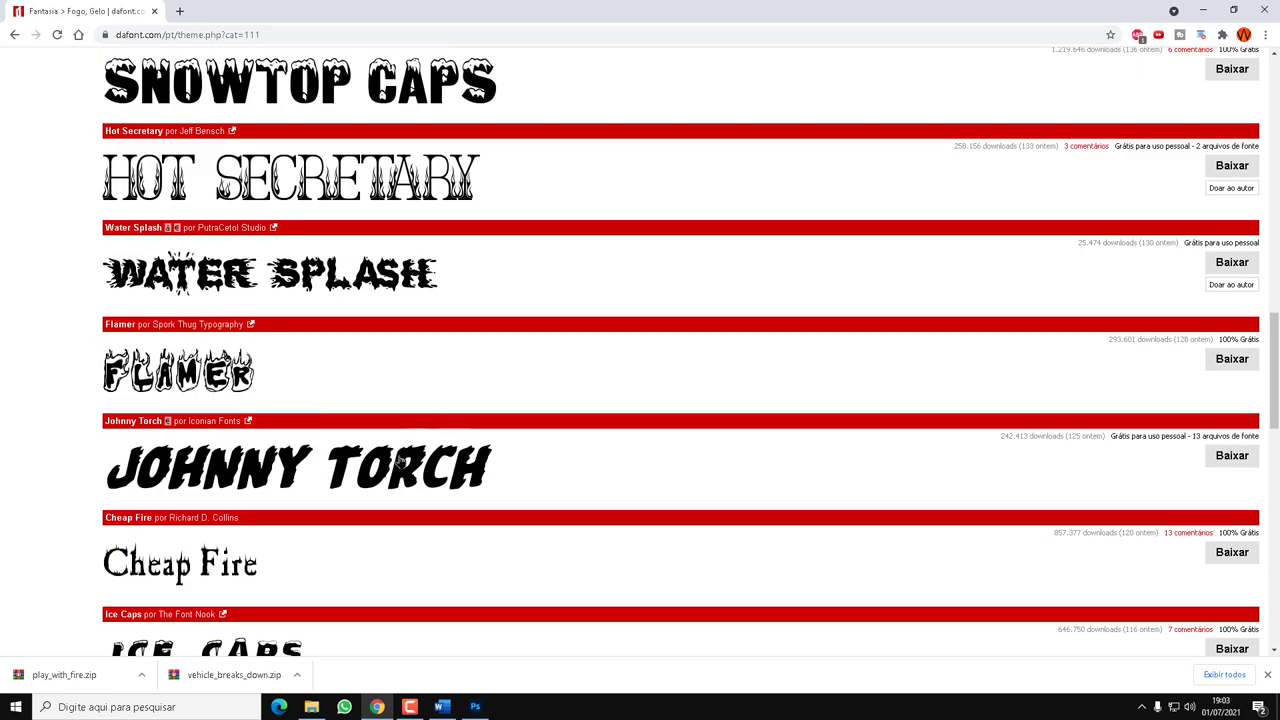
scroll(400, 462, "down", 1)
scroll(486, 457, "down", 2)
scroll(486, 460, "down", 2)
scroll(481, 465, "down", 1)
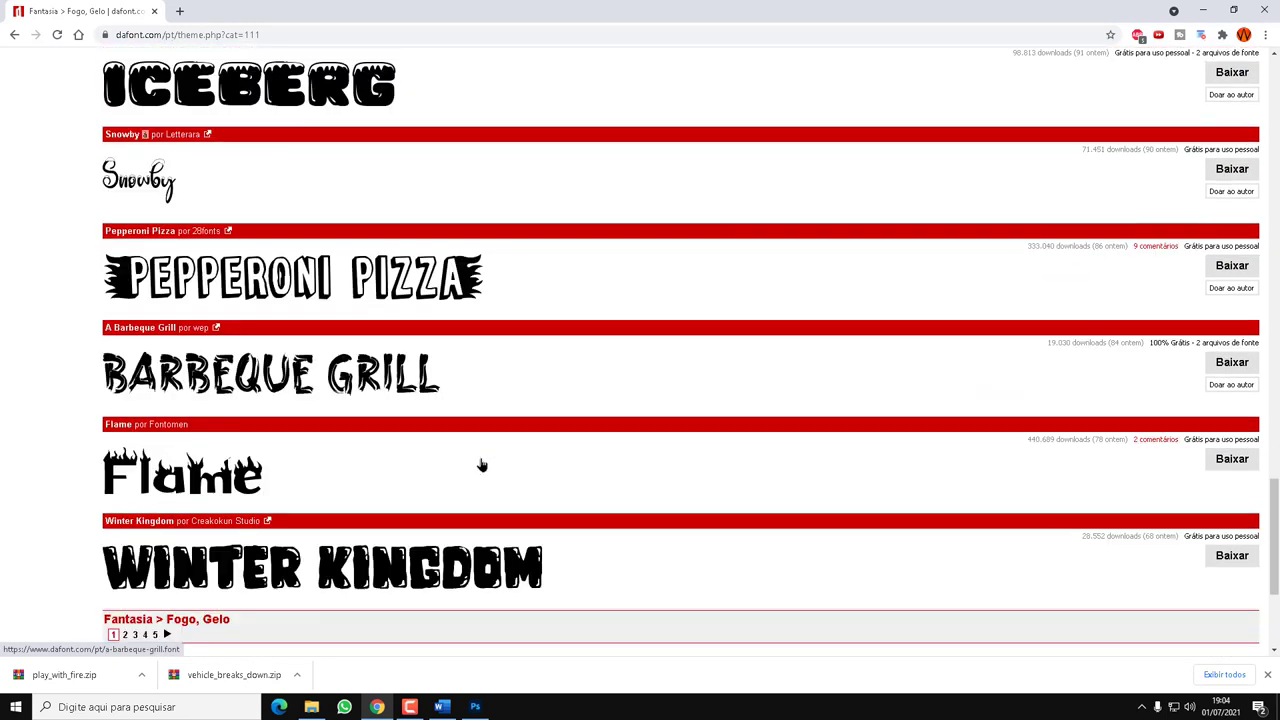
scroll(481, 465, "down", 2)
scroll(480, 463, "up", 2)
scroll(477, 466, "up", 3)
scroll(476, 469, "down", 1)
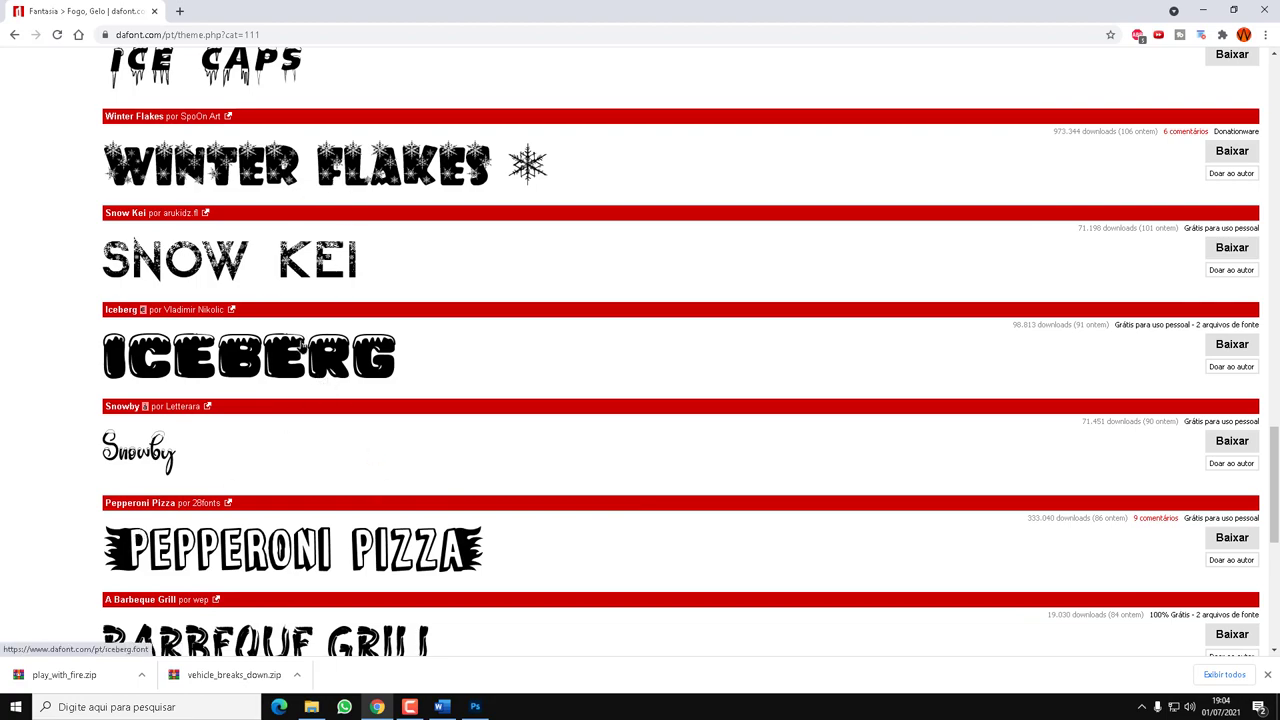
scroll(310, 555, "down", 3)
scroll(450, 515, "down", 3)
scroll(461, 527, "up", 5)
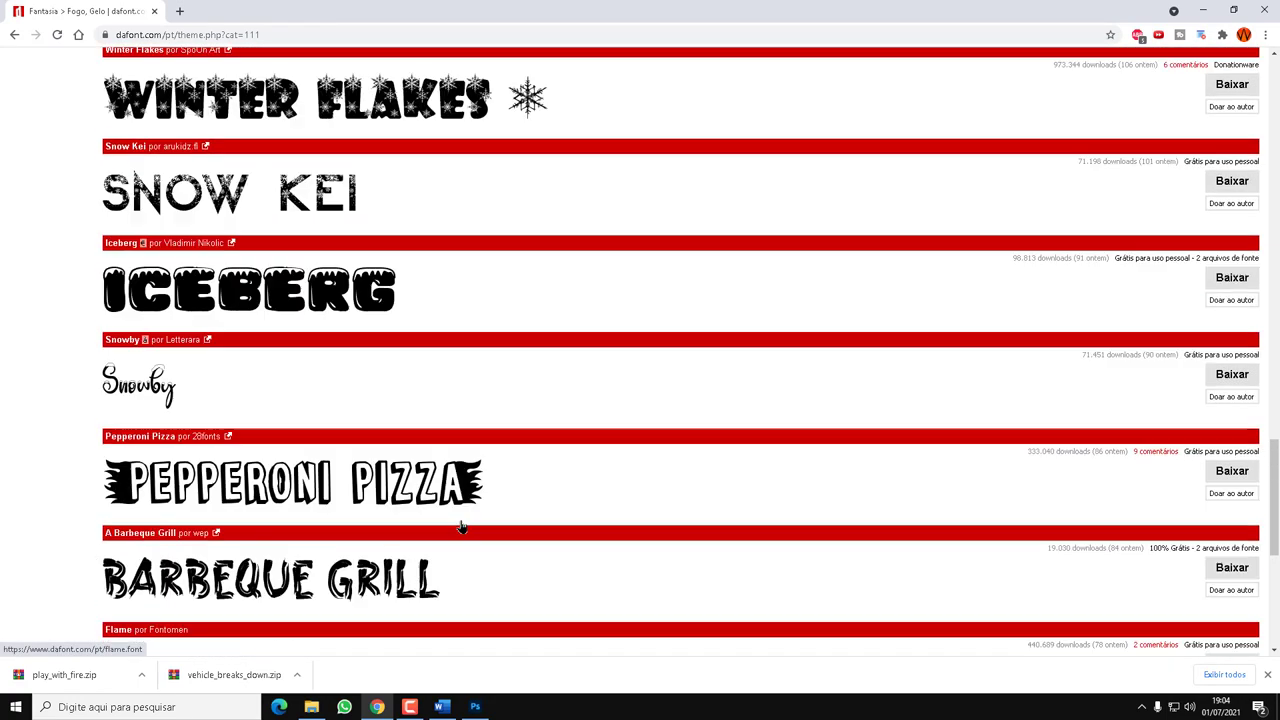
scroll(451, 560, "up", 5)
scroll(451, 560, "up", 5)
scroll(451, 560, "up", 5)
scroll(453, 560, "up", 5)
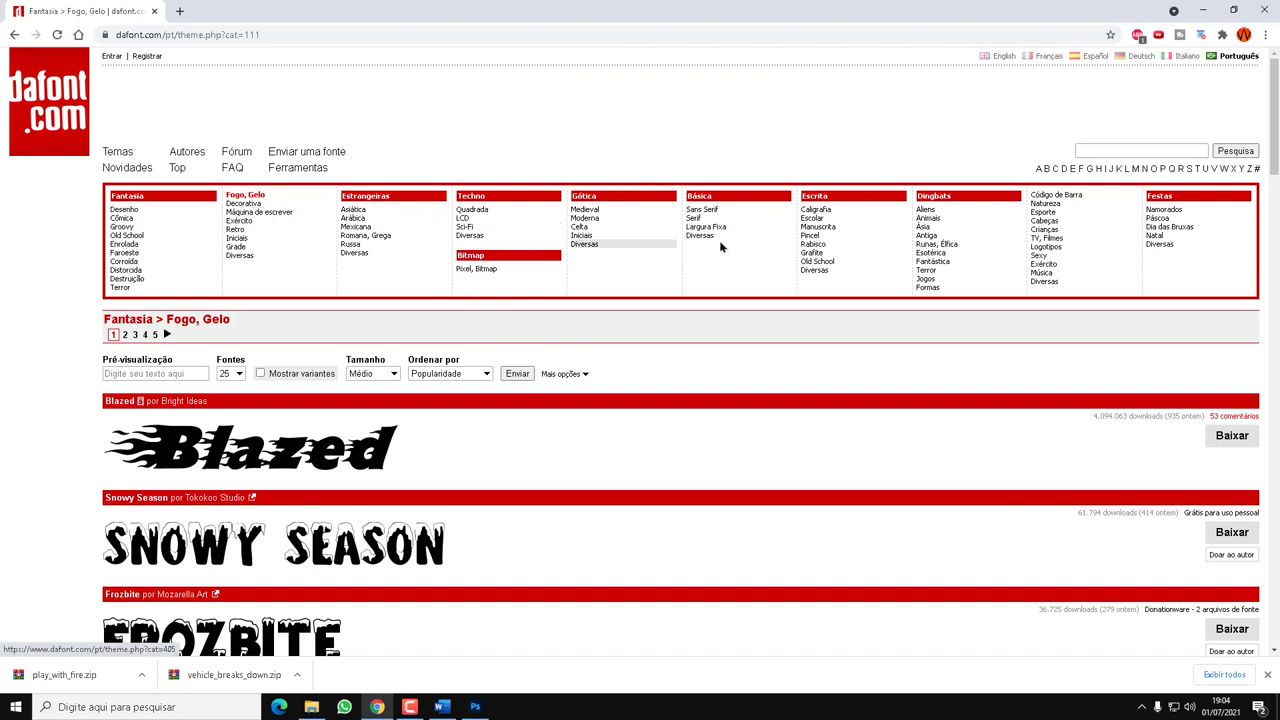
Close Chrome, then close Photoshop without saving the artwork.
left_click(1263, 8)
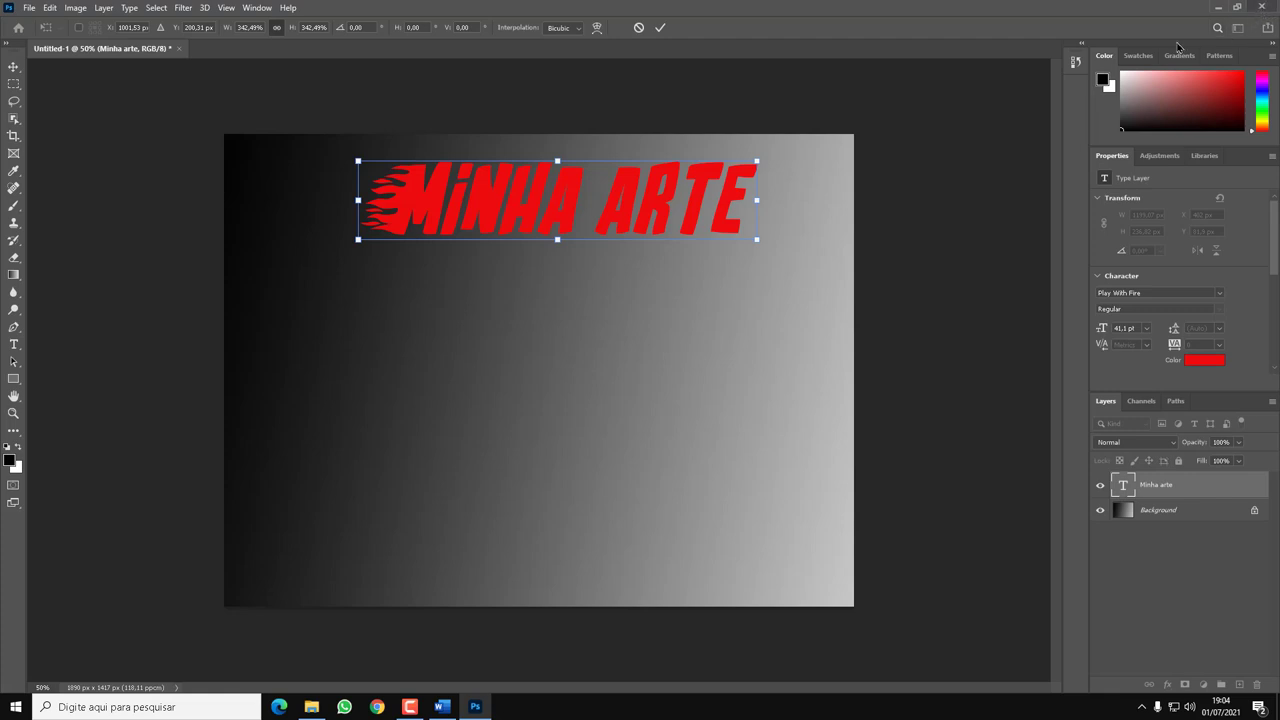
left_click(660, 27)
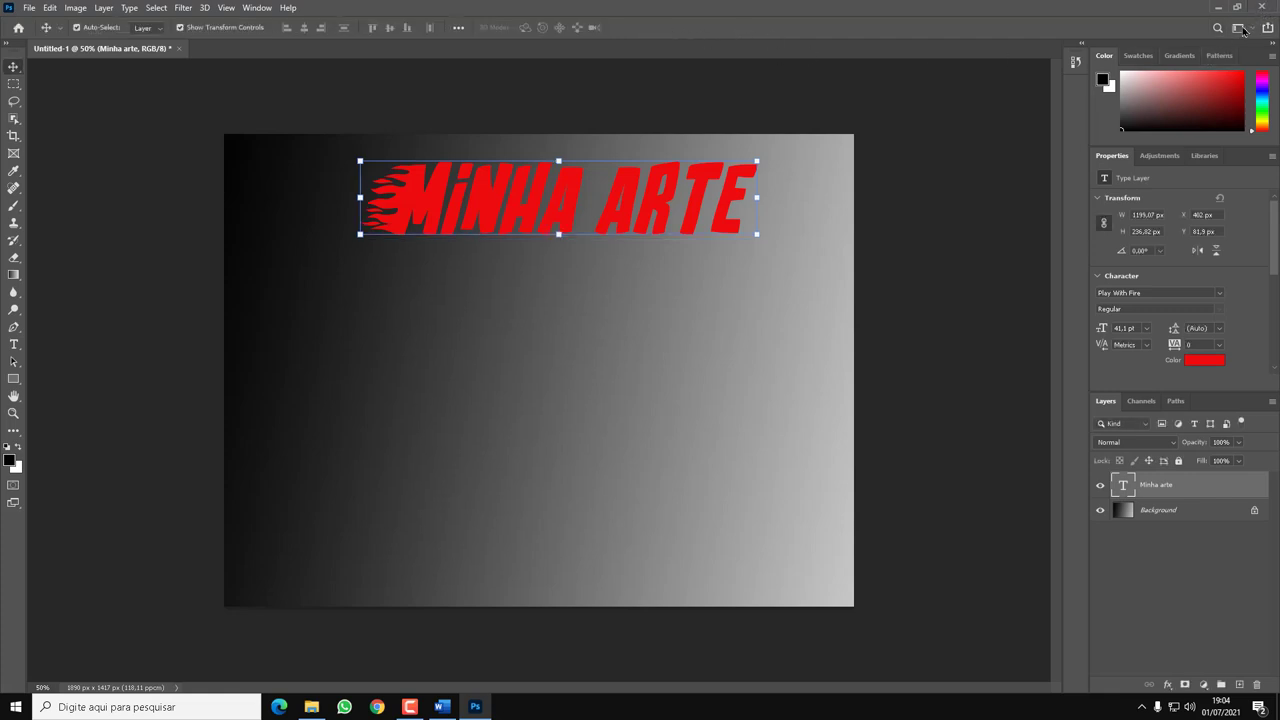
left_click(1263, 8)
left_click(654, 263)
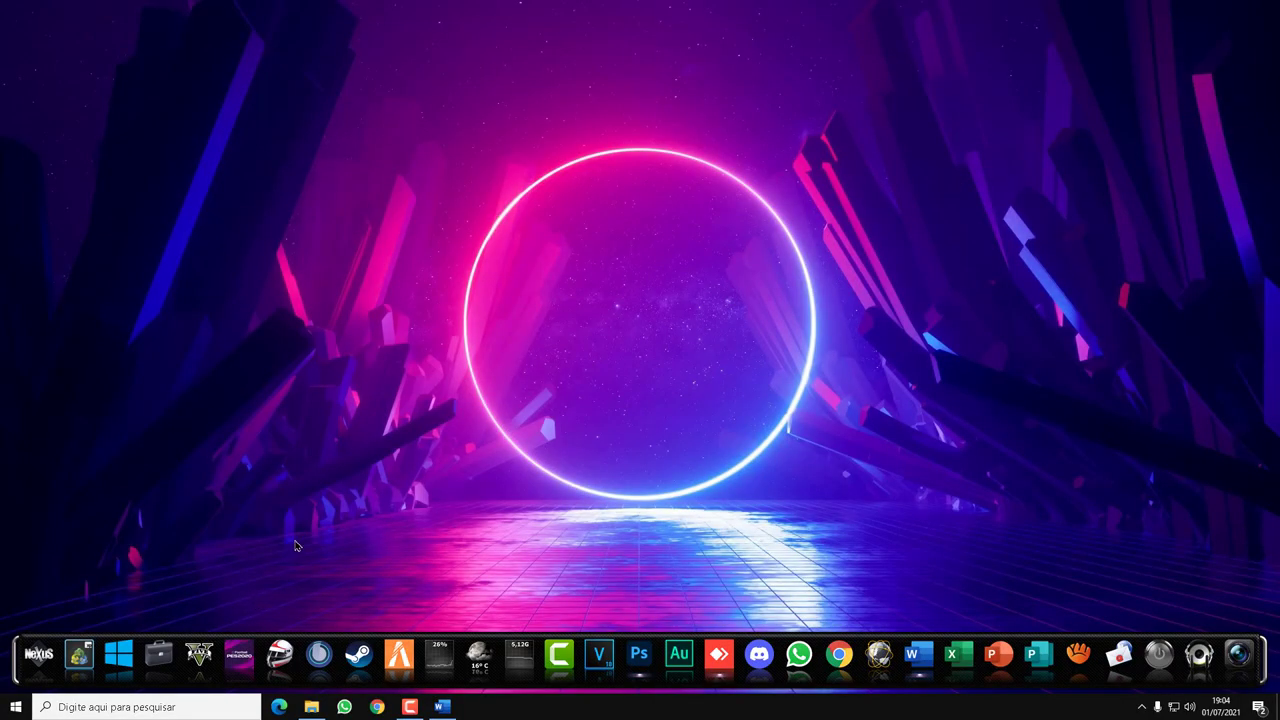
Search 'fontes' in Windows and open the font settings page.
left_click(186, 707)
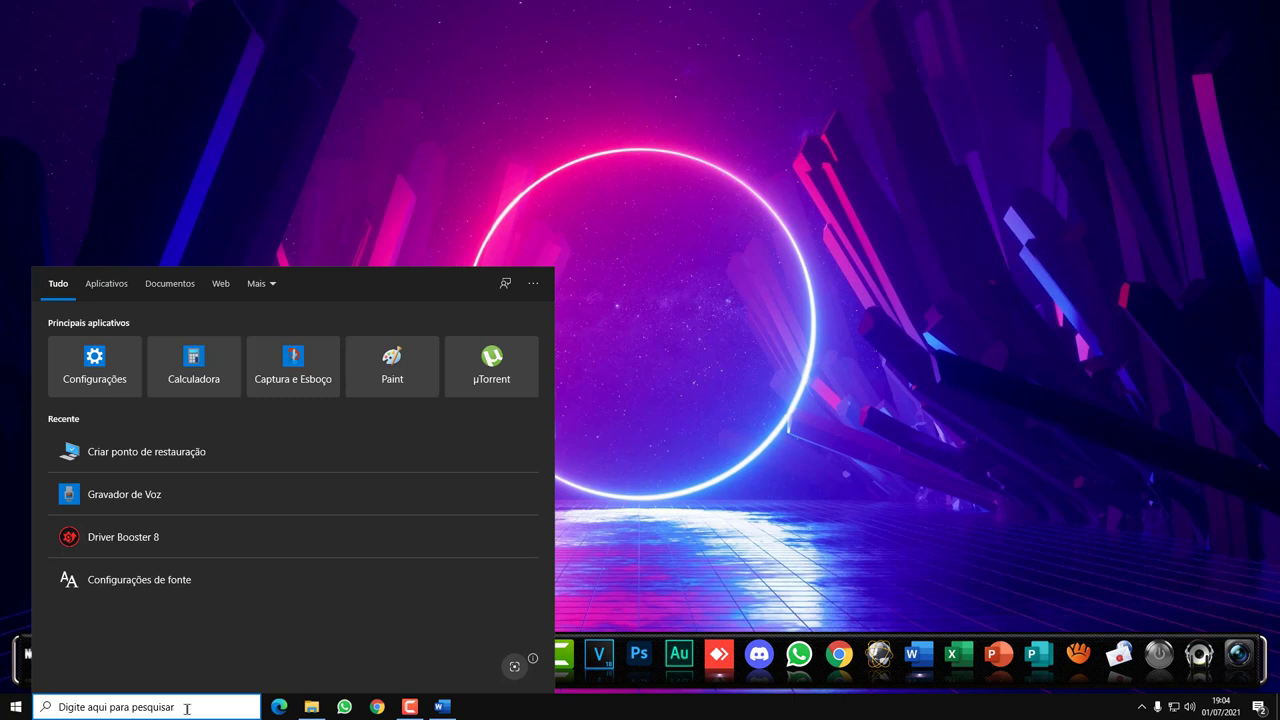
type("fontes")
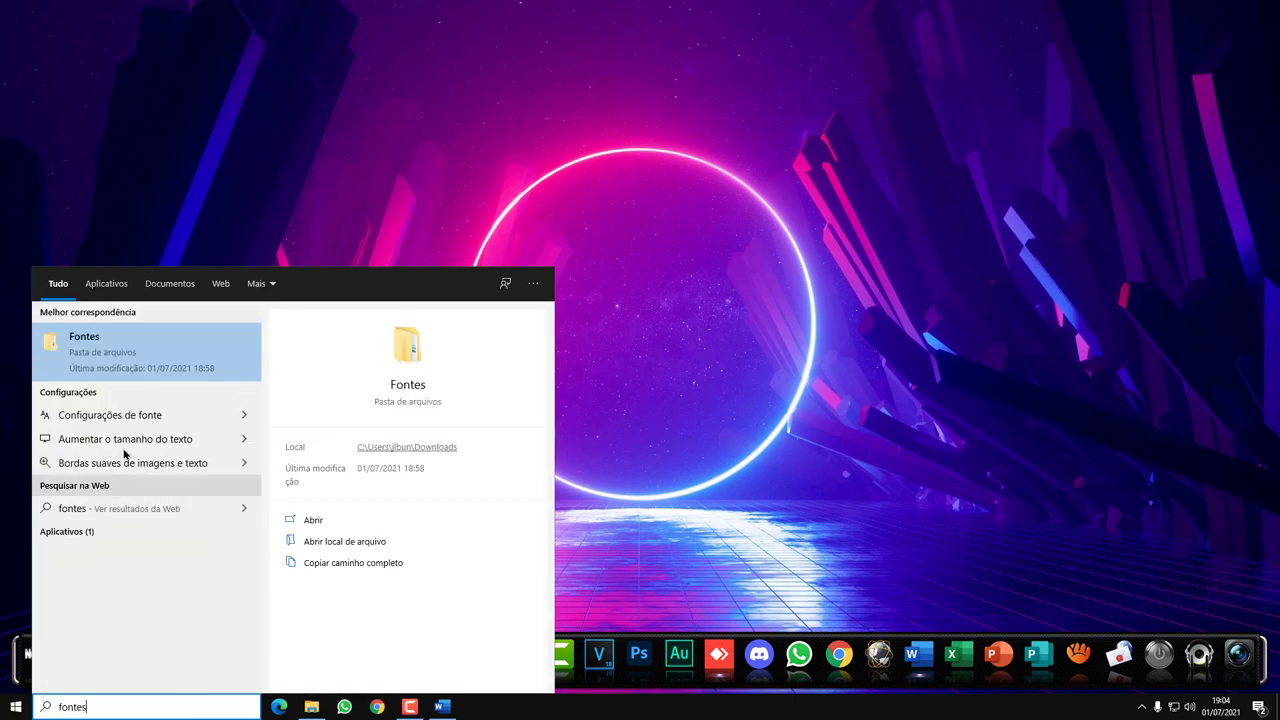
left_click(141, 425)
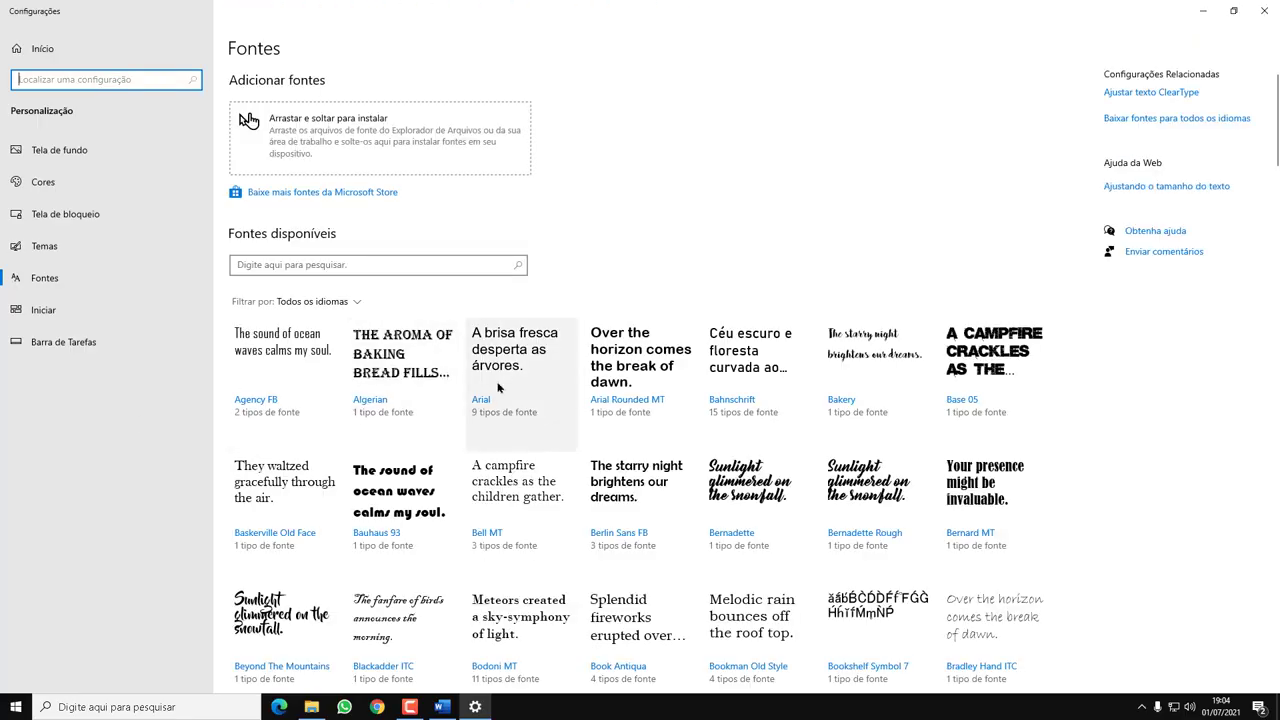
Search the installed fonts for 'play' and view Play With Fire's details.
left_click(311, 707)
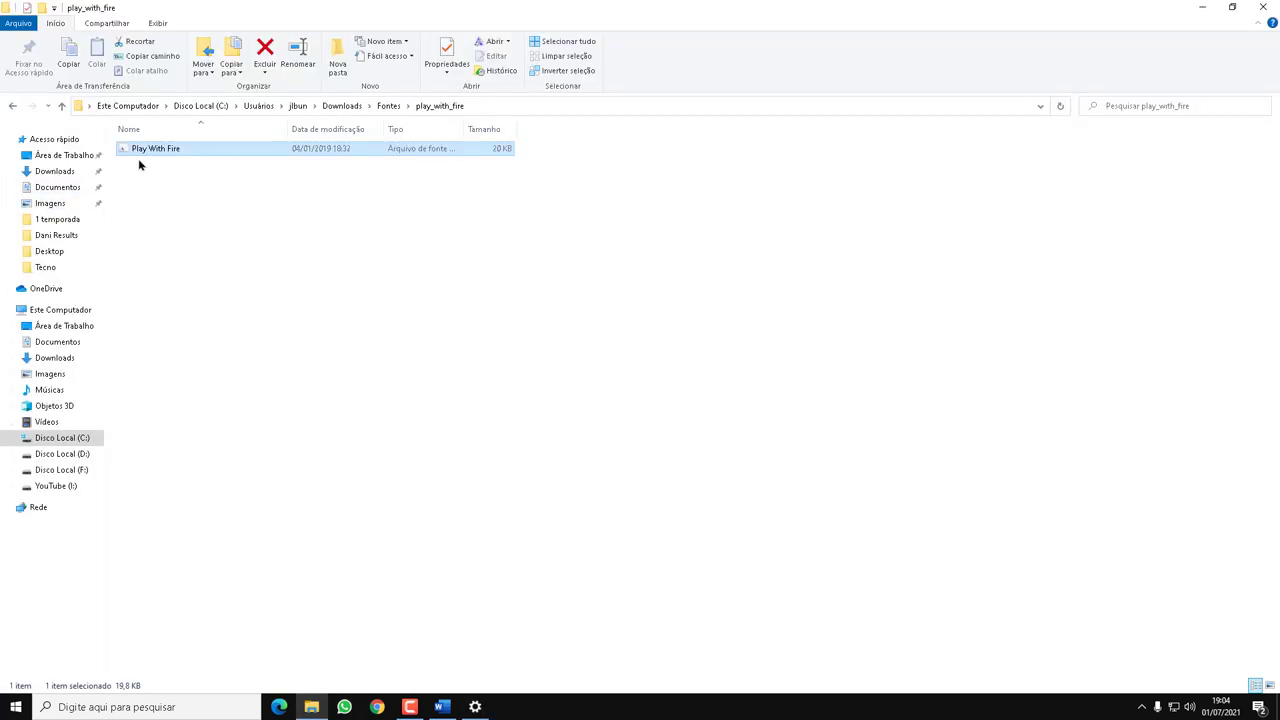
left_click(475, 707)
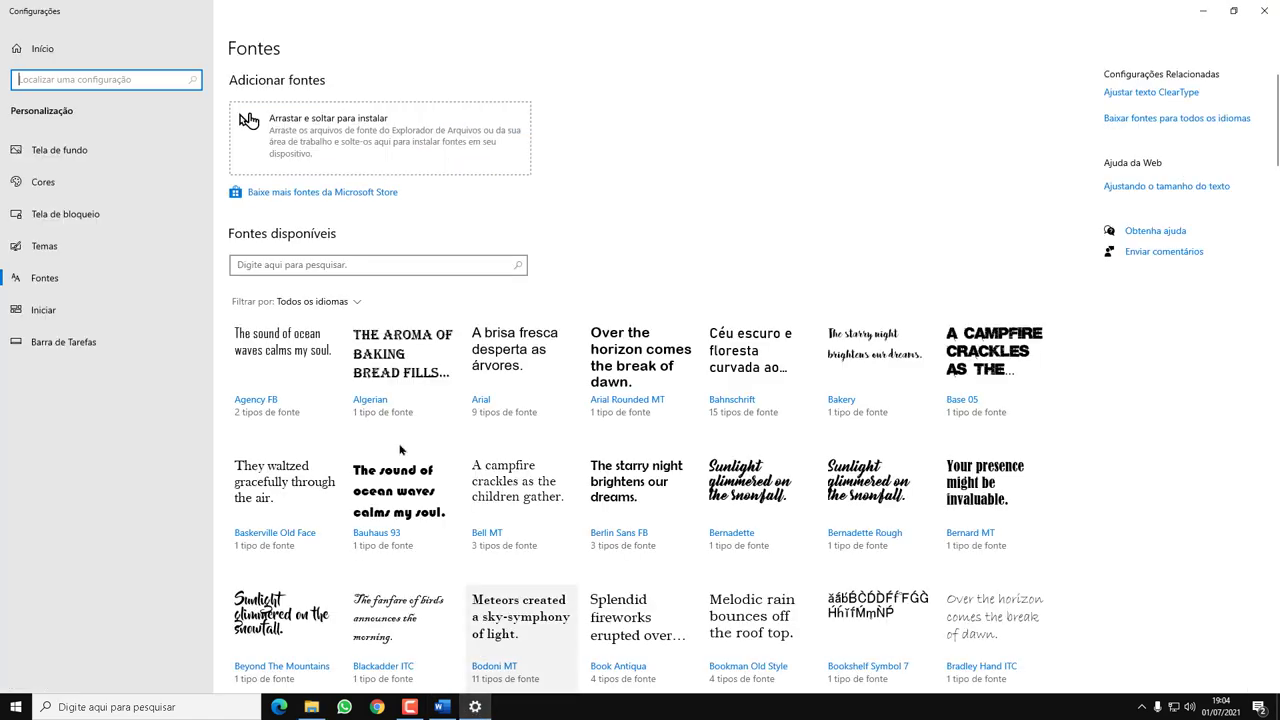
left_click(355, 264)
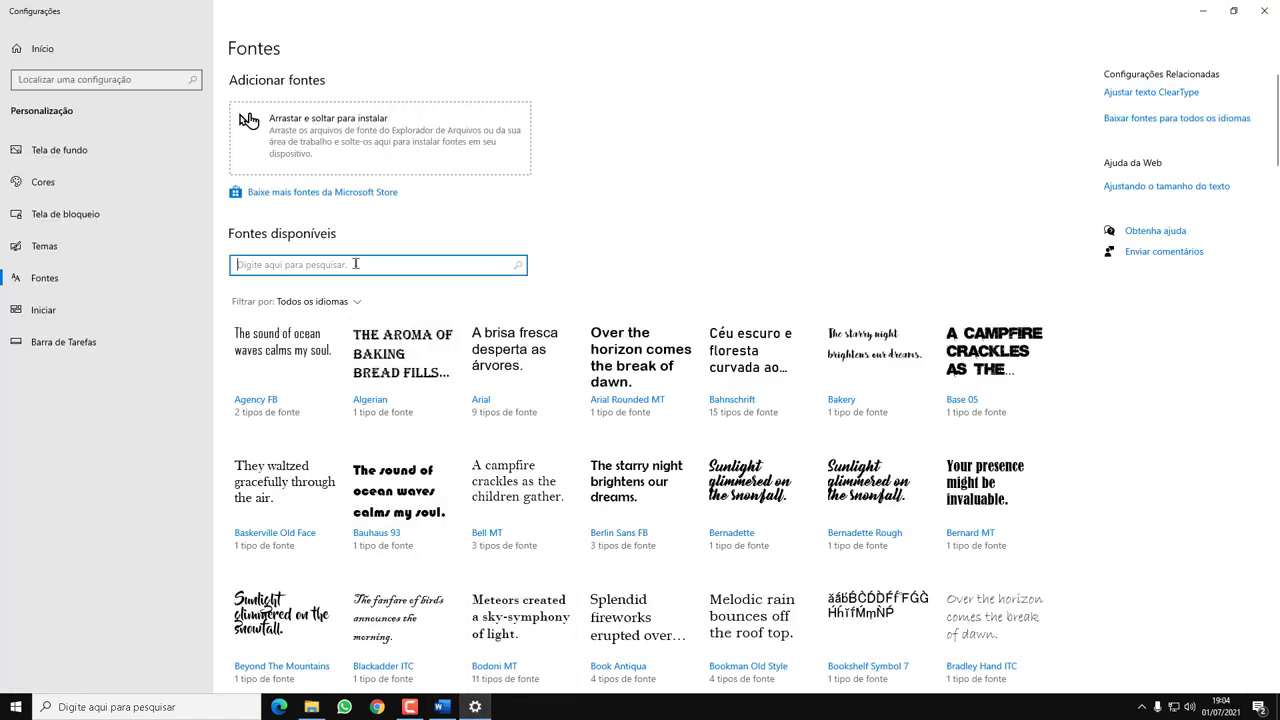
type("pl")
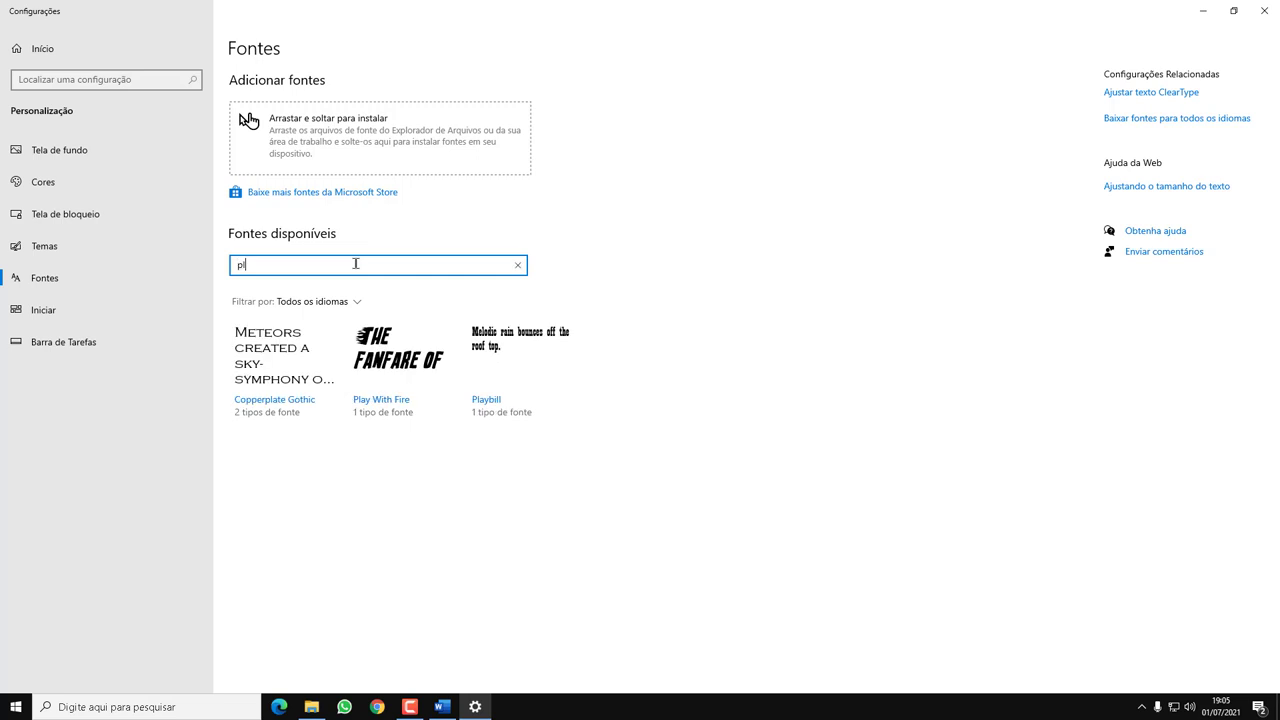
type("ay")
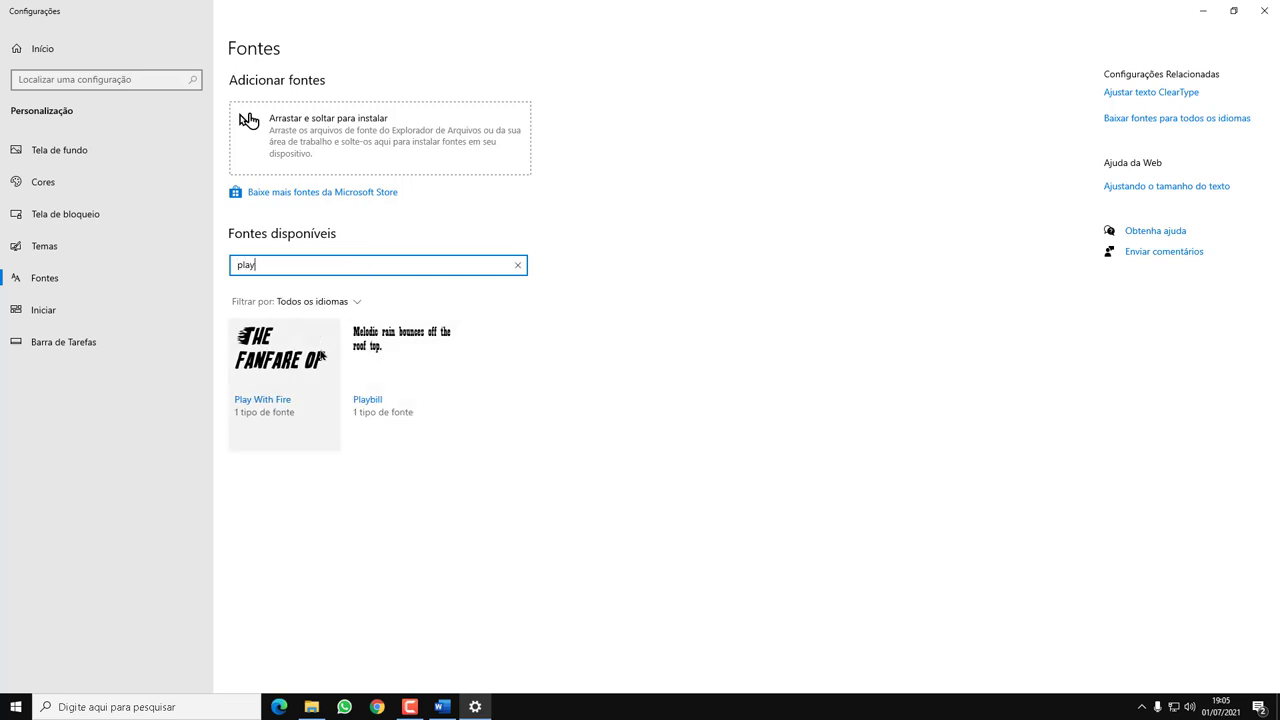
left_click(279, 380)
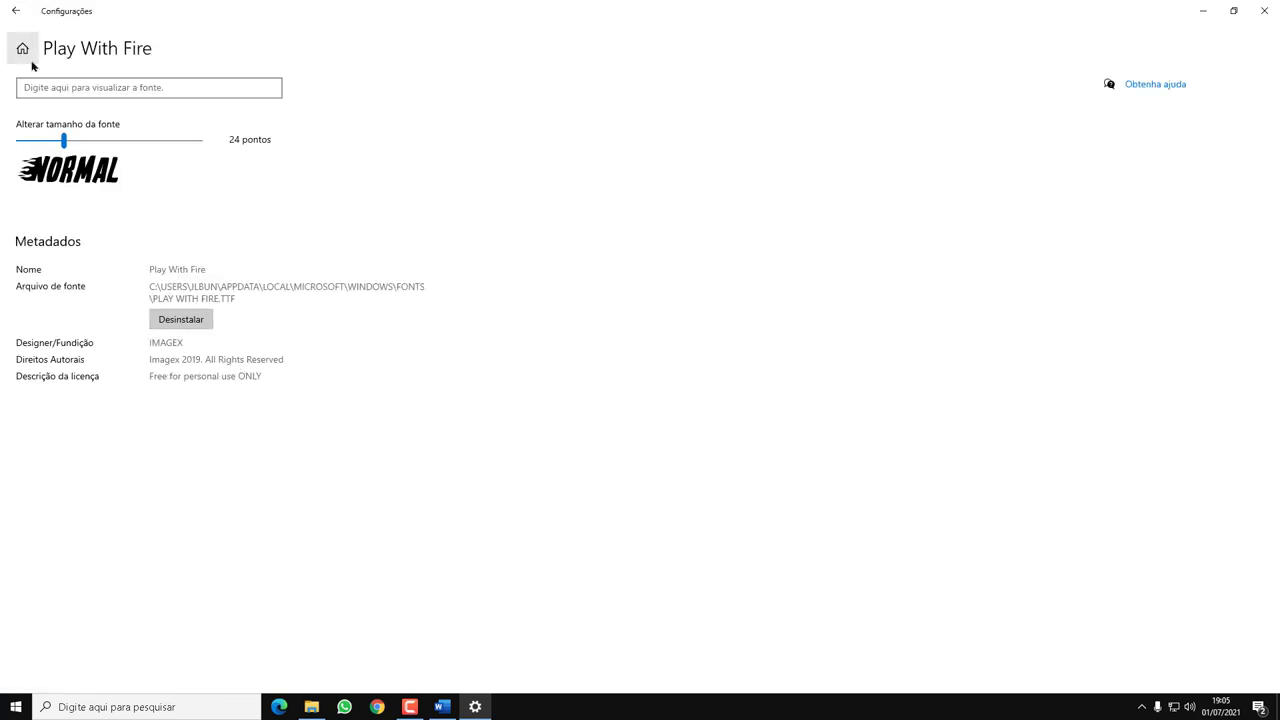
left_click(16, 11)
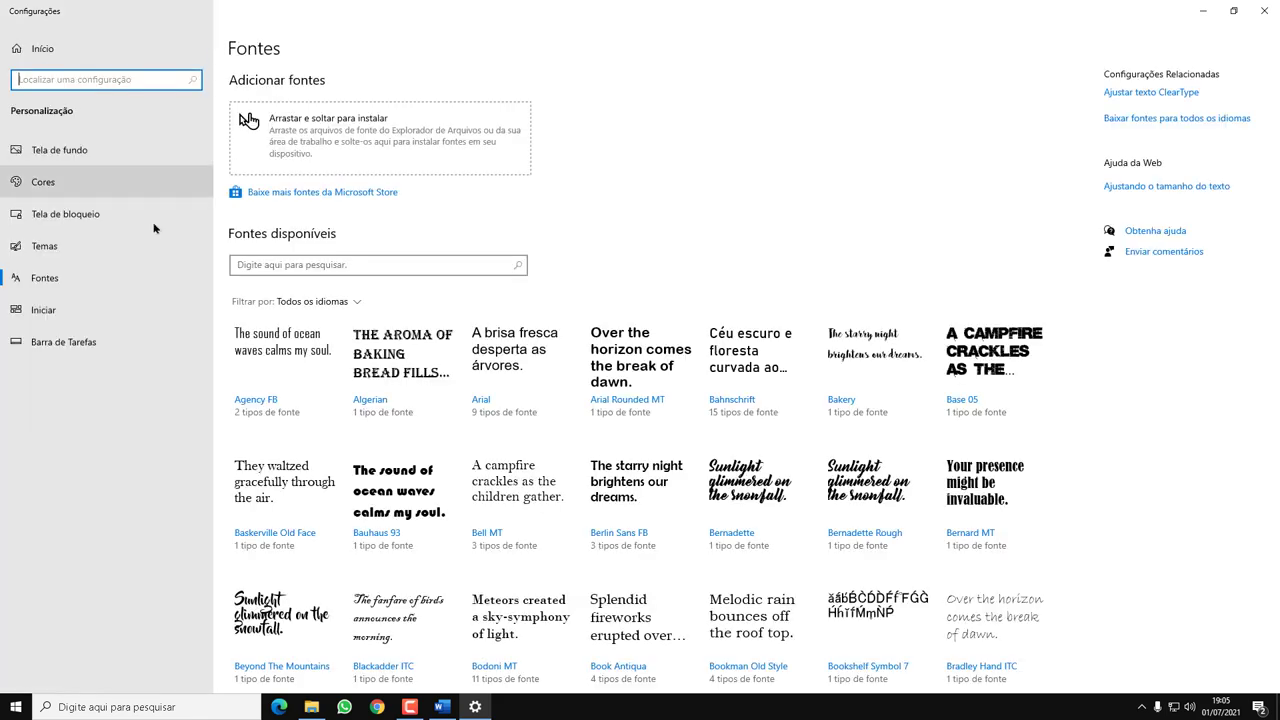
Find Play With Fire again and uninstall it, confirming Desinstalar.
left_click(288, 265)
type("pla")
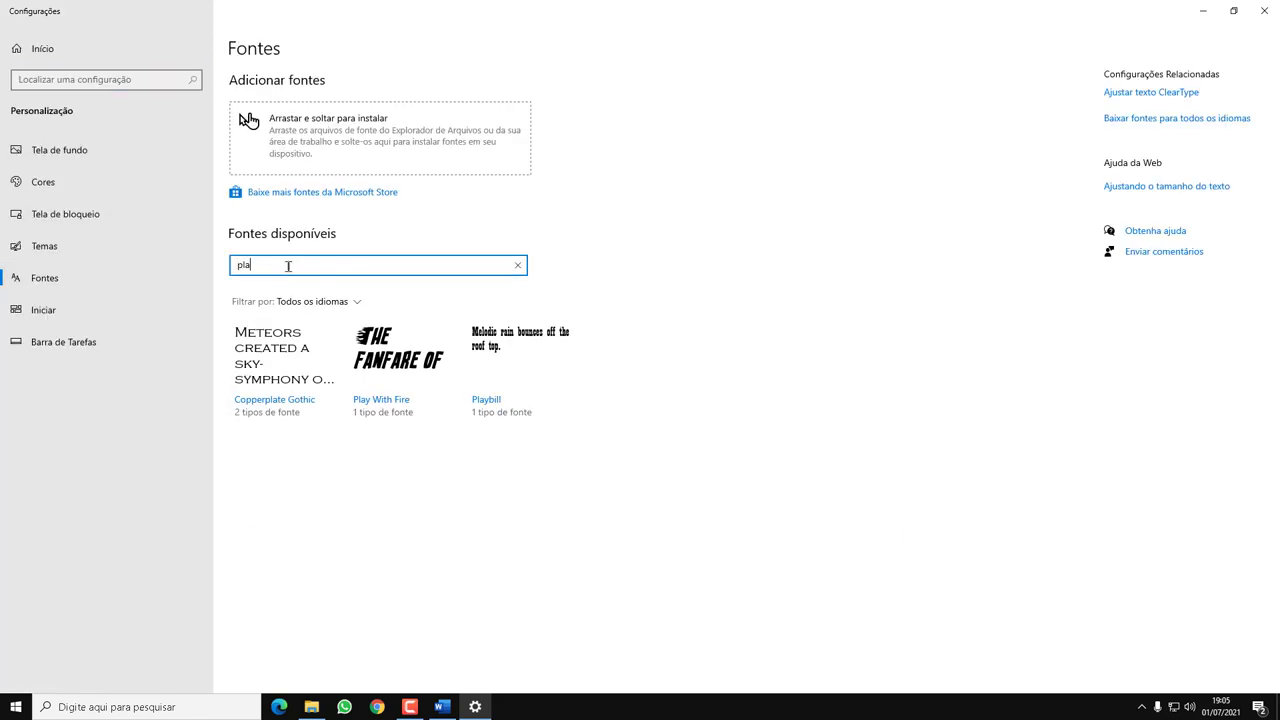
type("y")
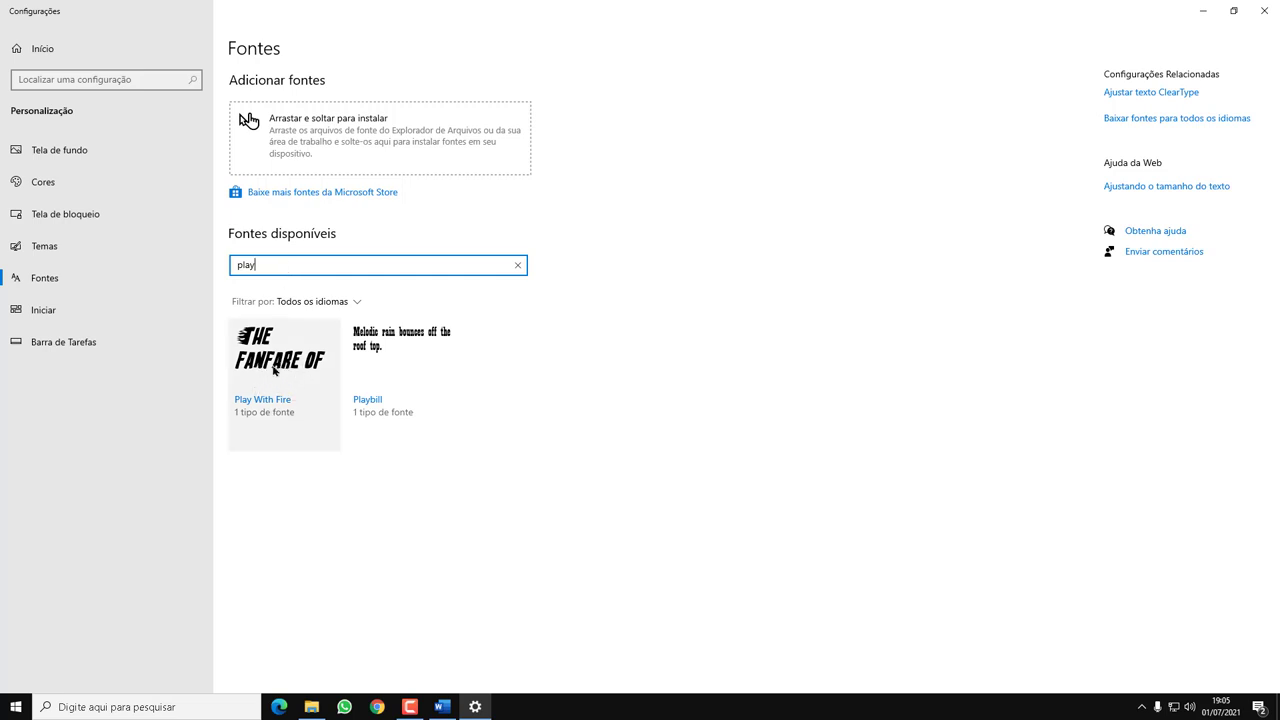
left_click(274, 370)
left_click(197, 322)
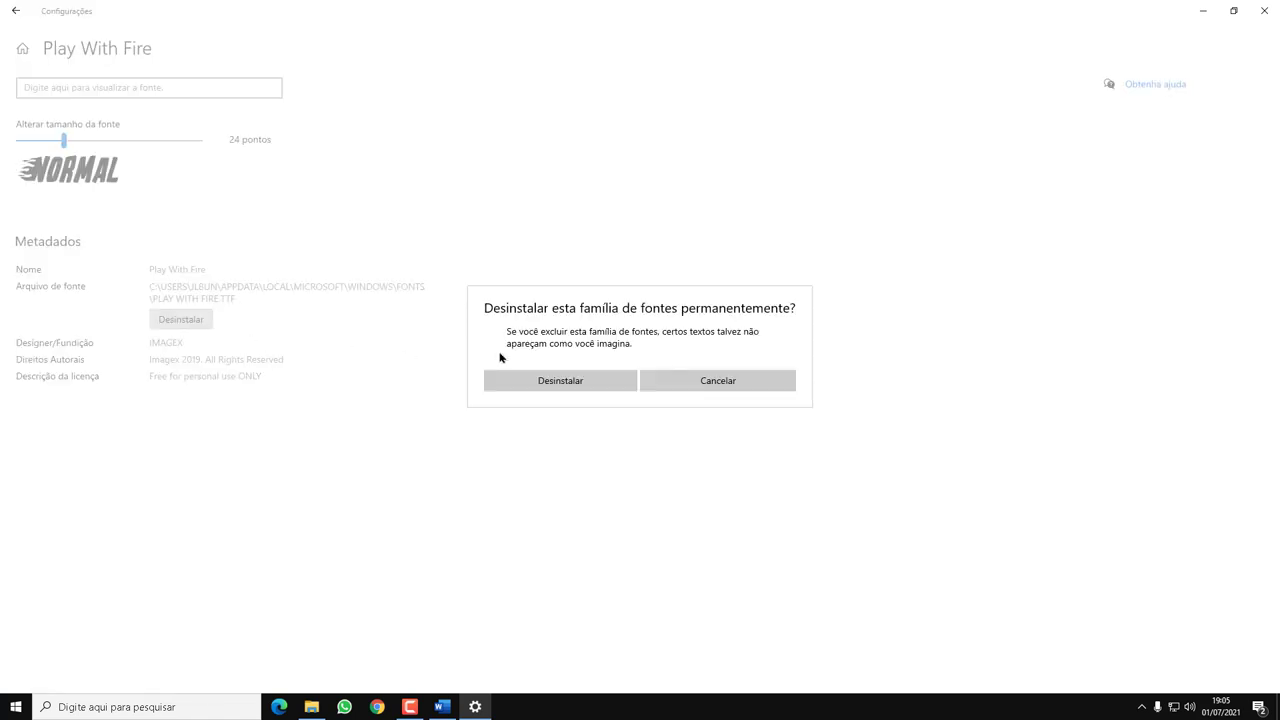
left_click(560, 381)
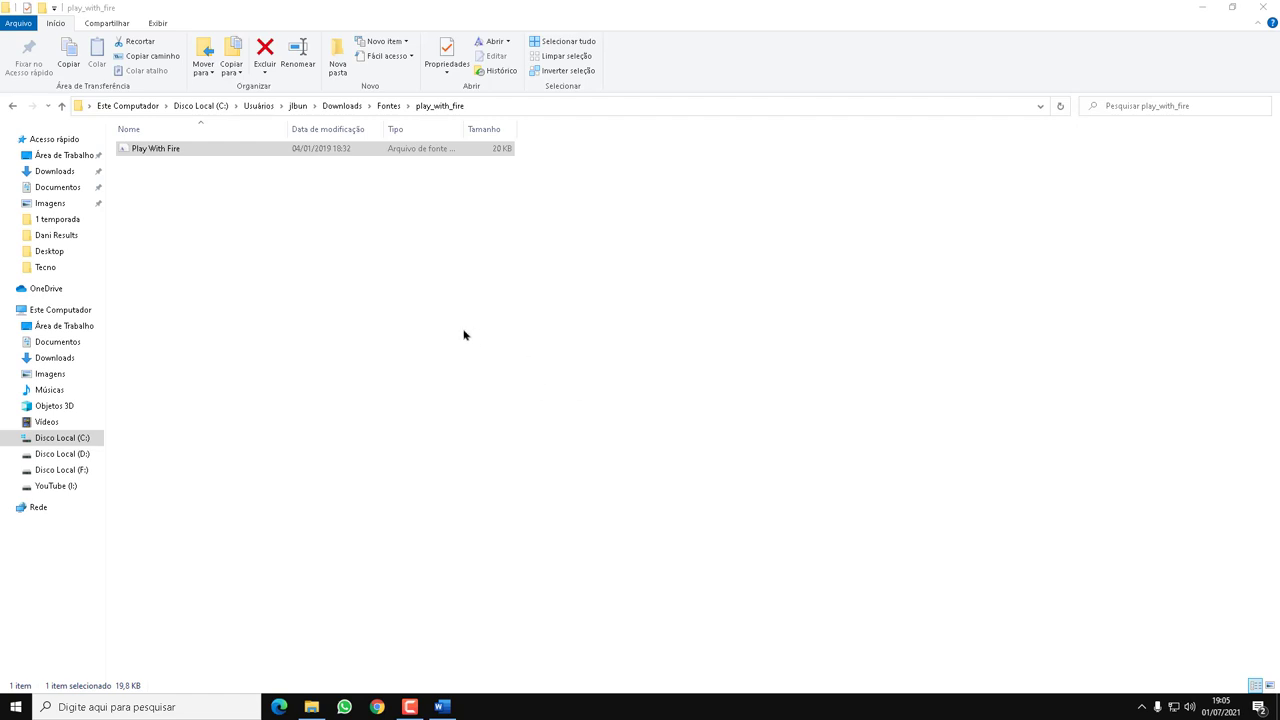
left_click(450, 705)
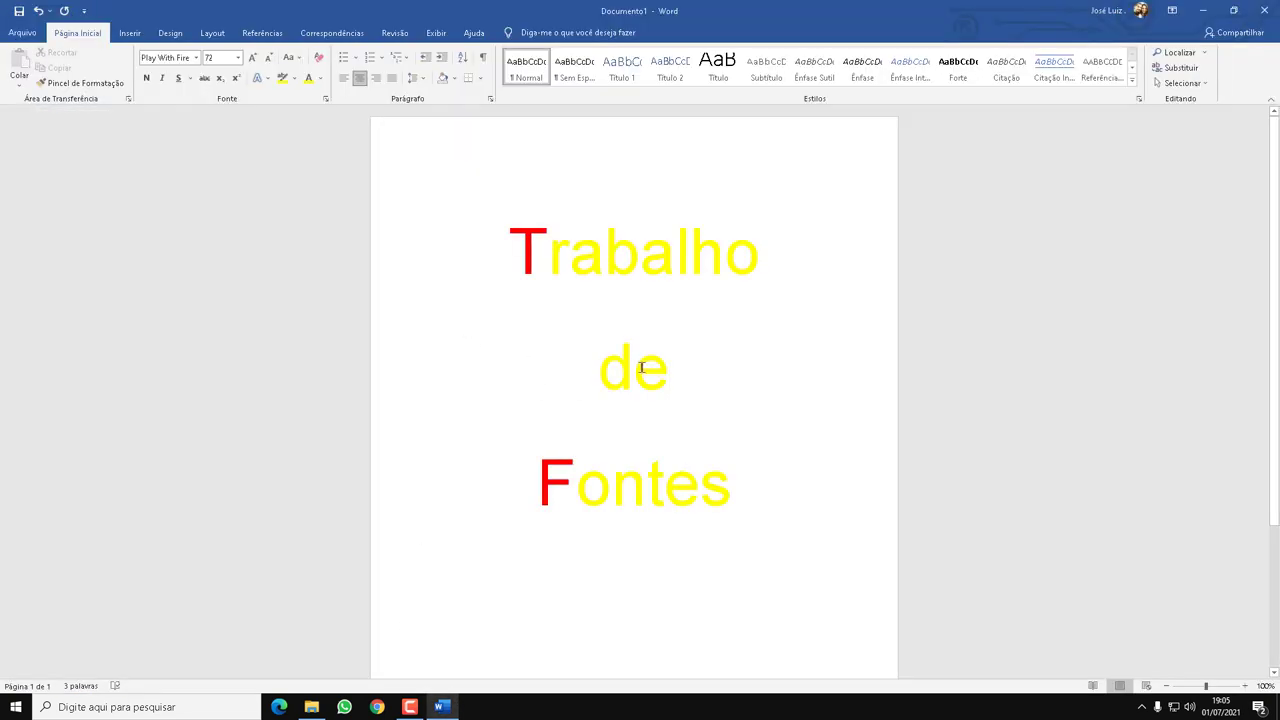
mouse_move(737, 484)
left_mouse_down()
mouse_move(559, 443)
mouse_move(503, 246)
left_mouse_up()
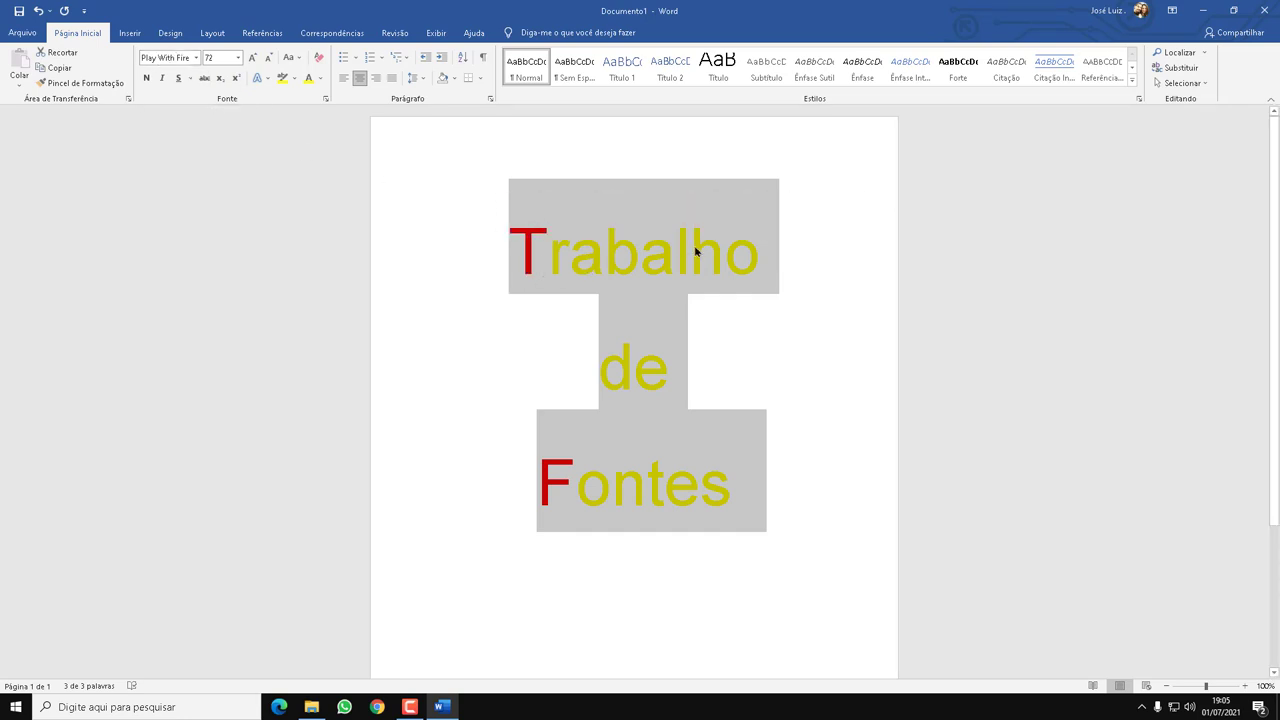
left_click(330, 262)
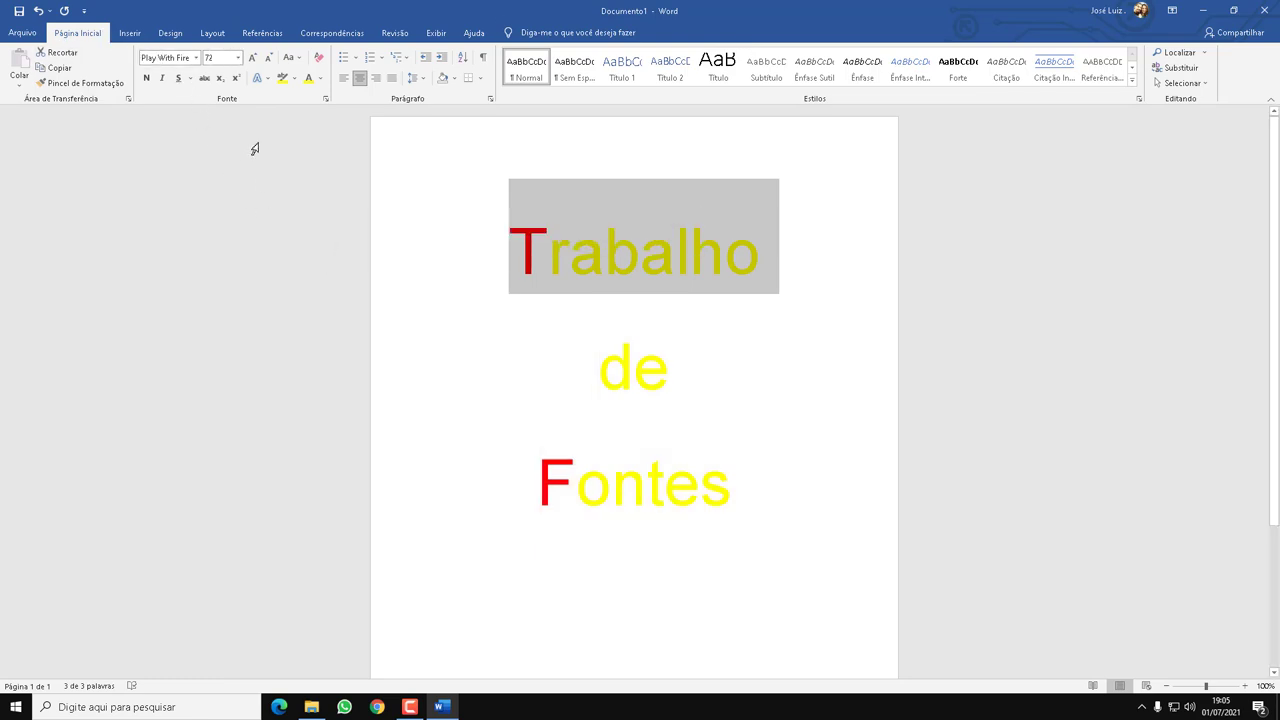
left_click(198, 58)
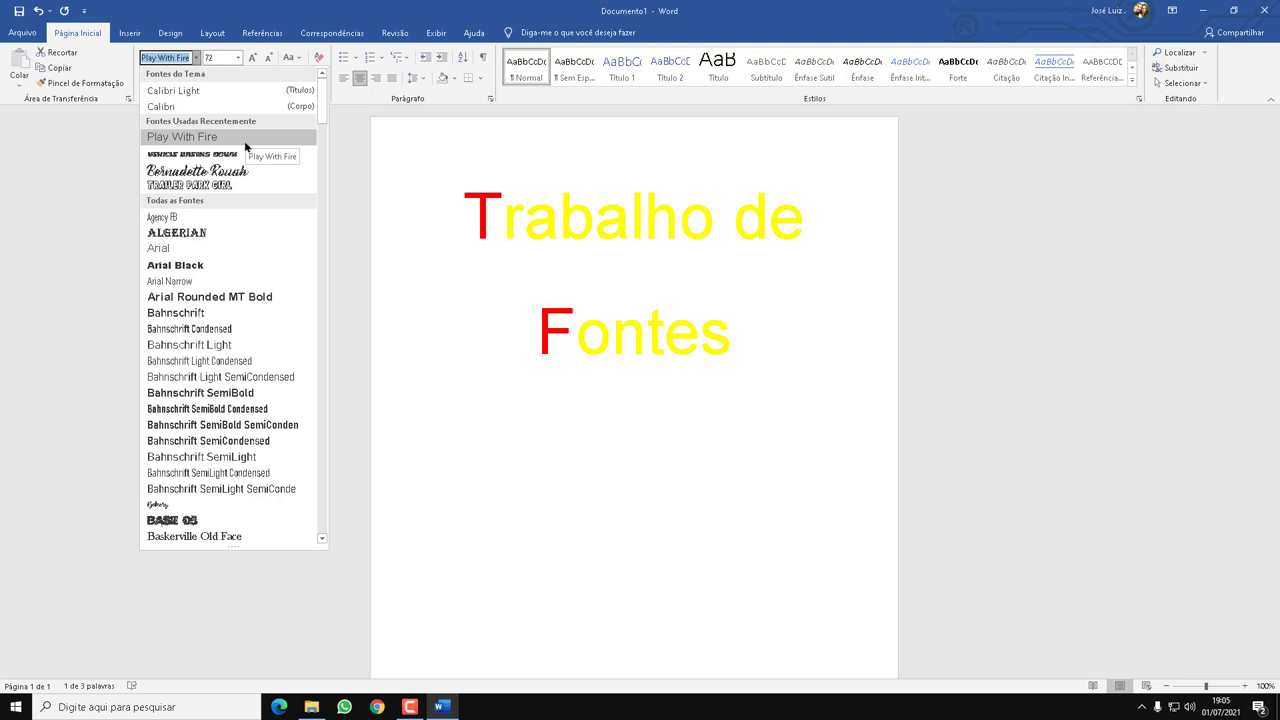
left_click(311, 706)
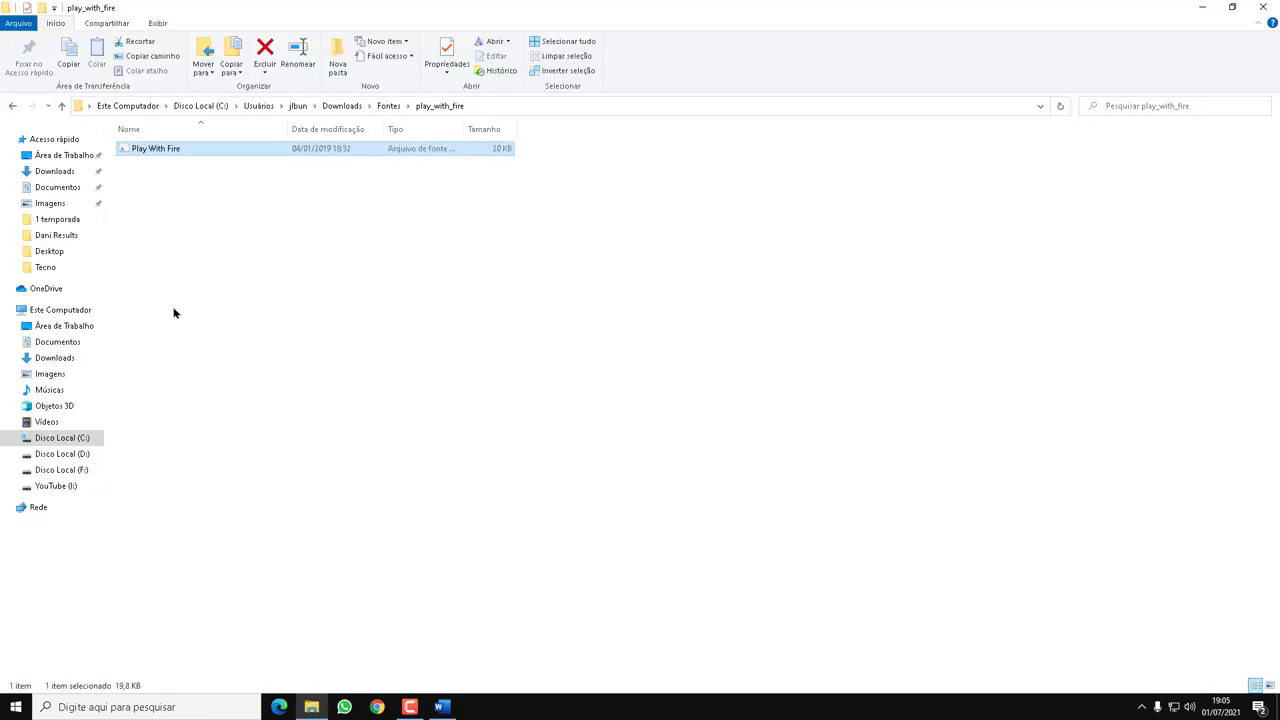
From the Fontes downloads folder, search 'fontes' in Windows and open the font settings page.
left_click(60, 107)
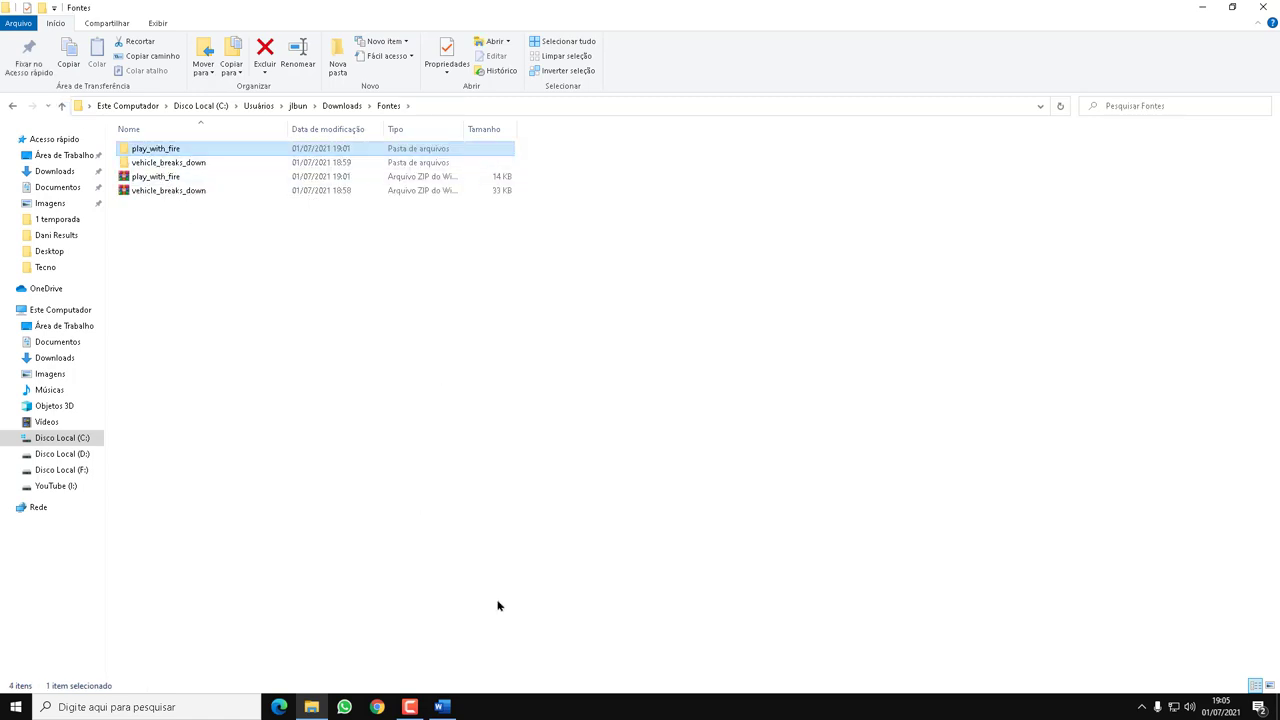
left_click(194, 707)
type("fonte")
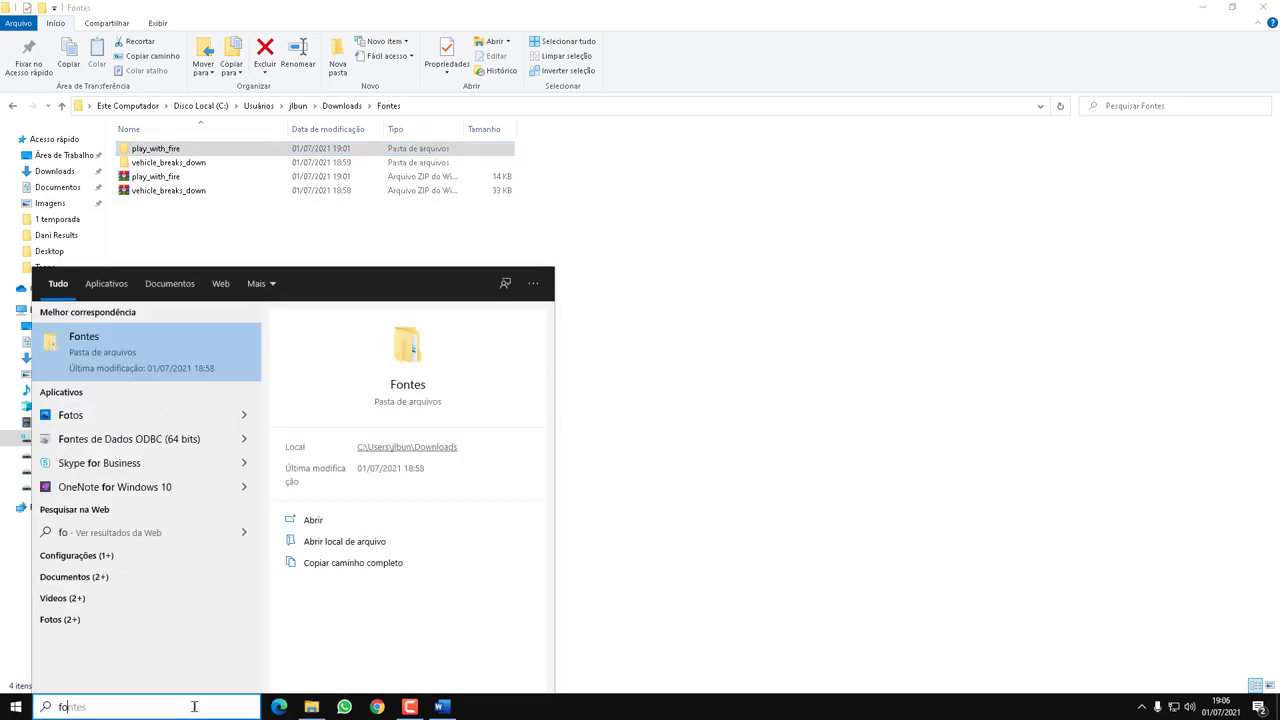
type("s")
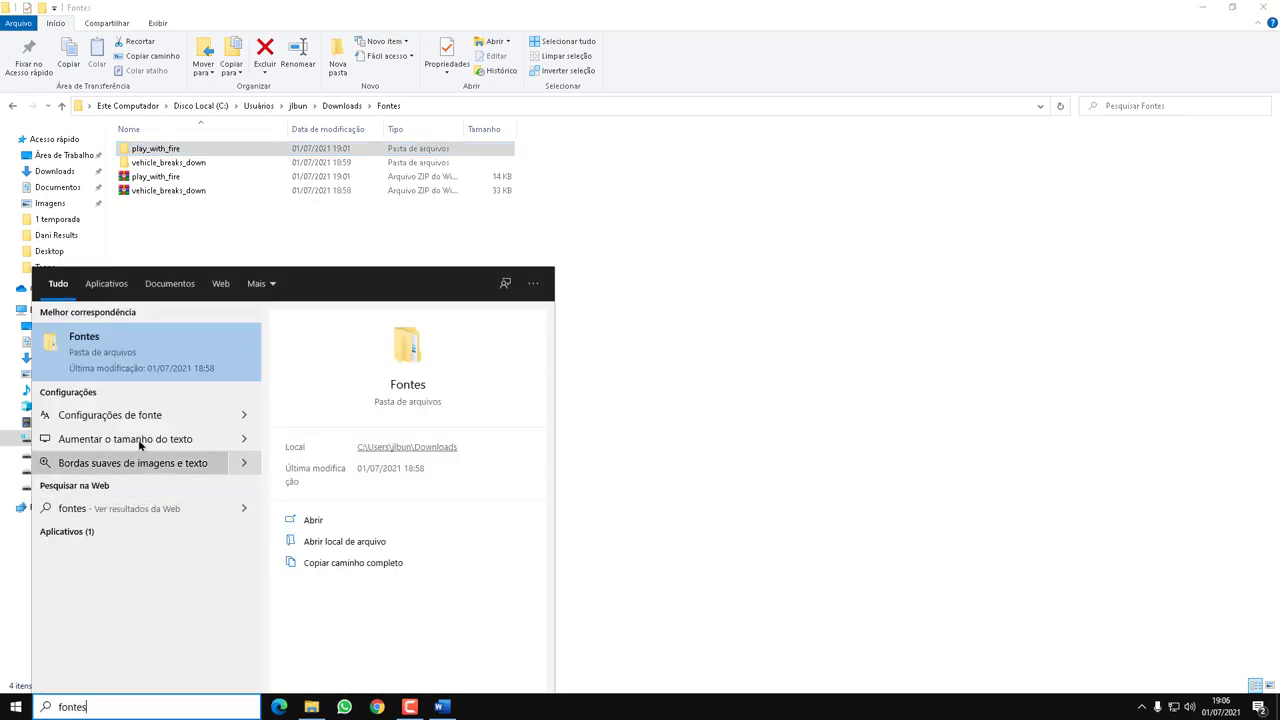
left_click(142, 421)
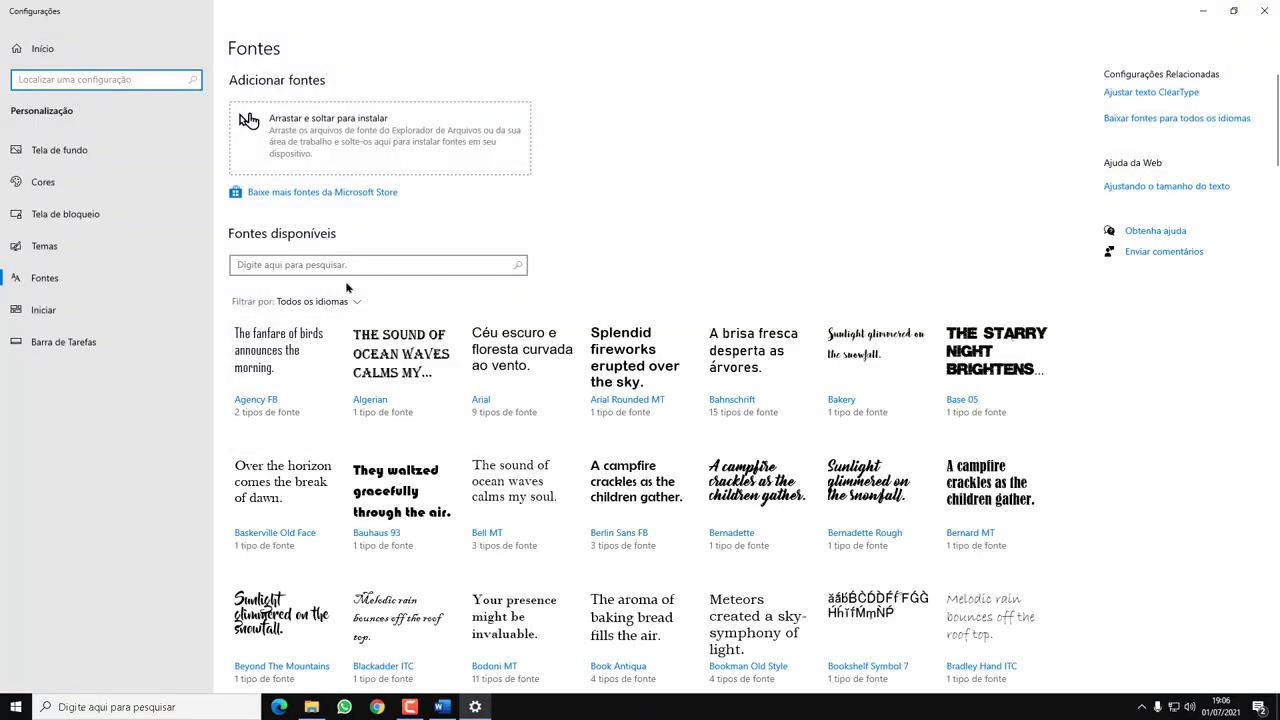
Filter installed fonts by 've', then uninstall Vehicle Breaks Down and confirm the removal.
left_click(347, 266)
type("v")
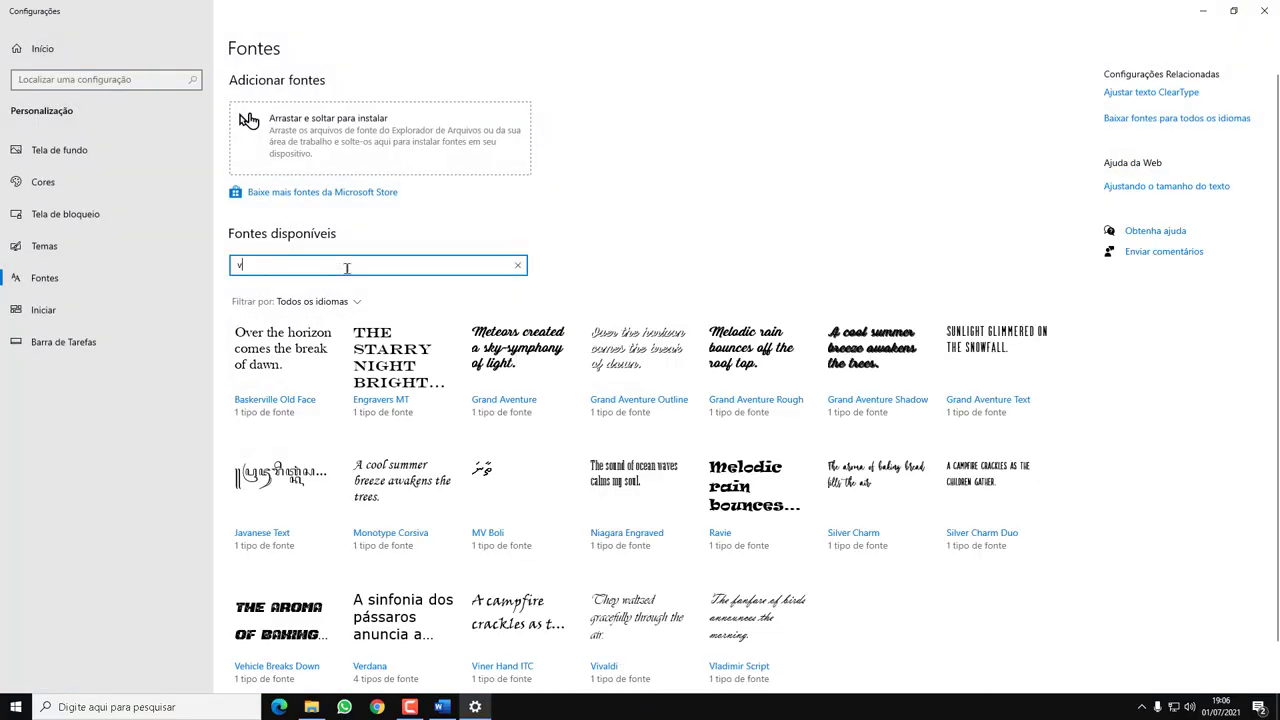
type("er")
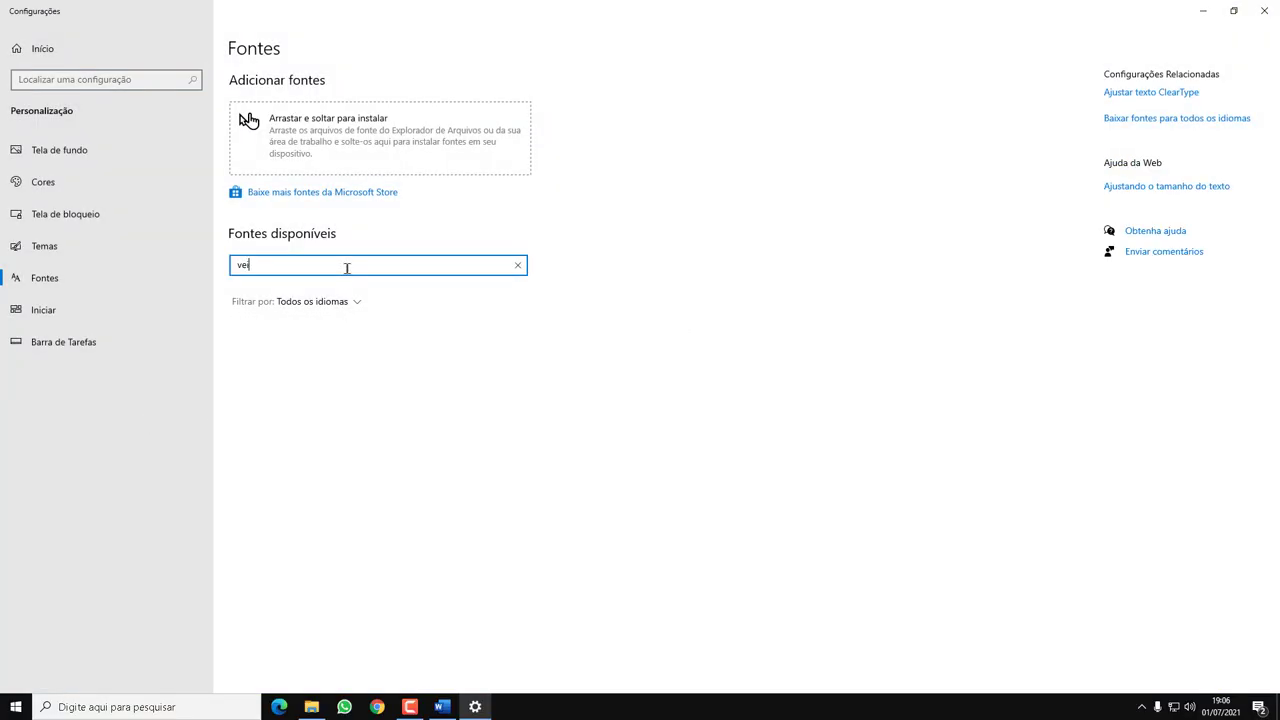
key("BackSpace")
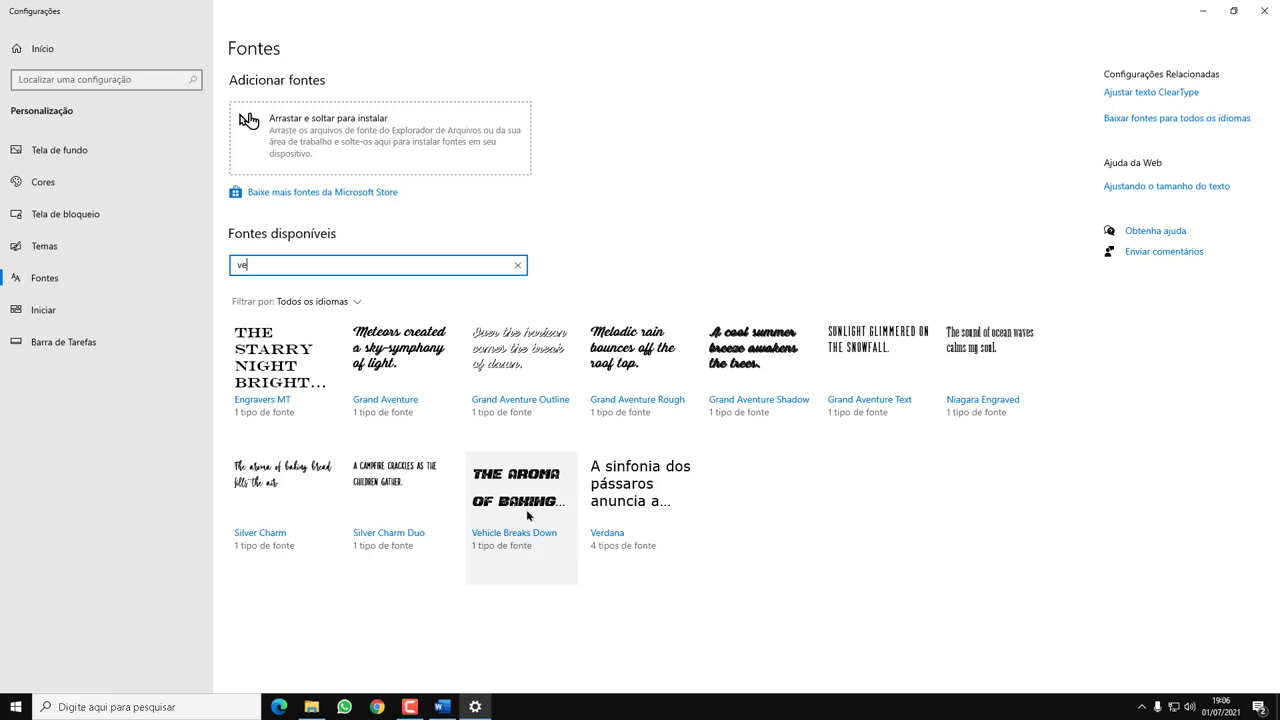
left_click(504, 493)
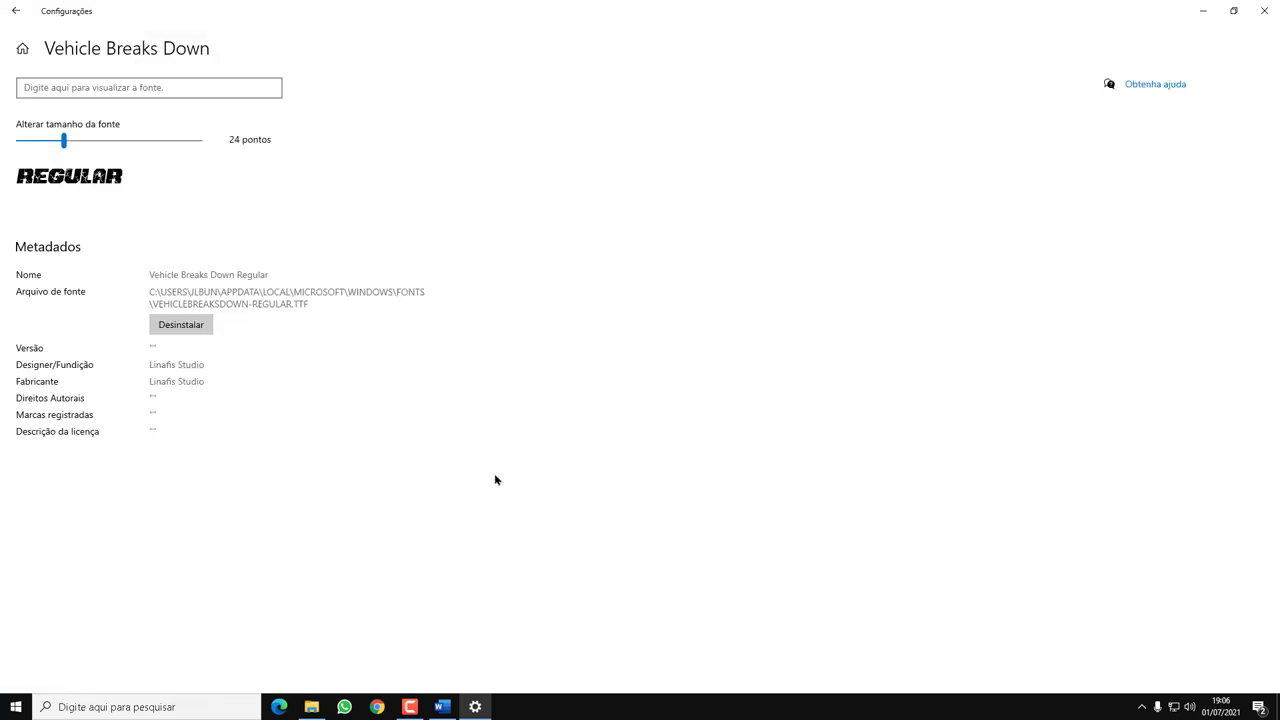
left_click(206, 327)
left_click(535, 377)
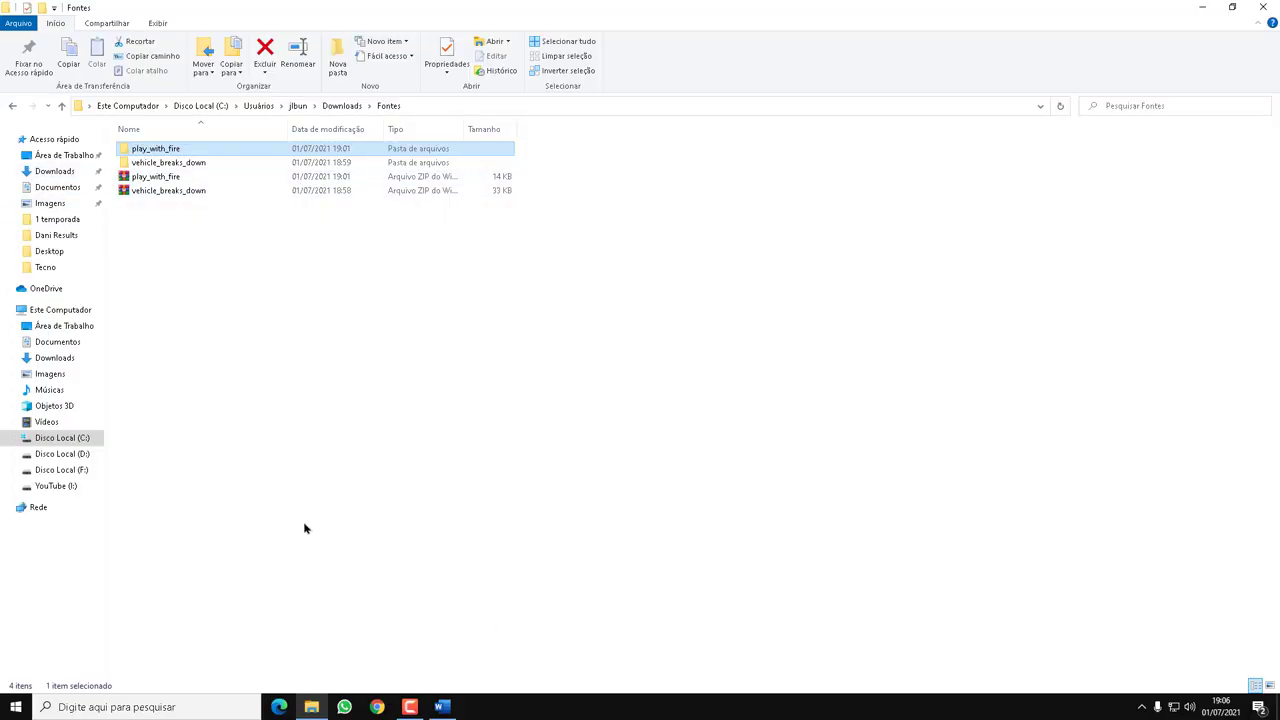
Browse the play_with_fire and vehicle_breaks_down folders, checking the Play With Fire font file's actions.
left_click(325, 372)
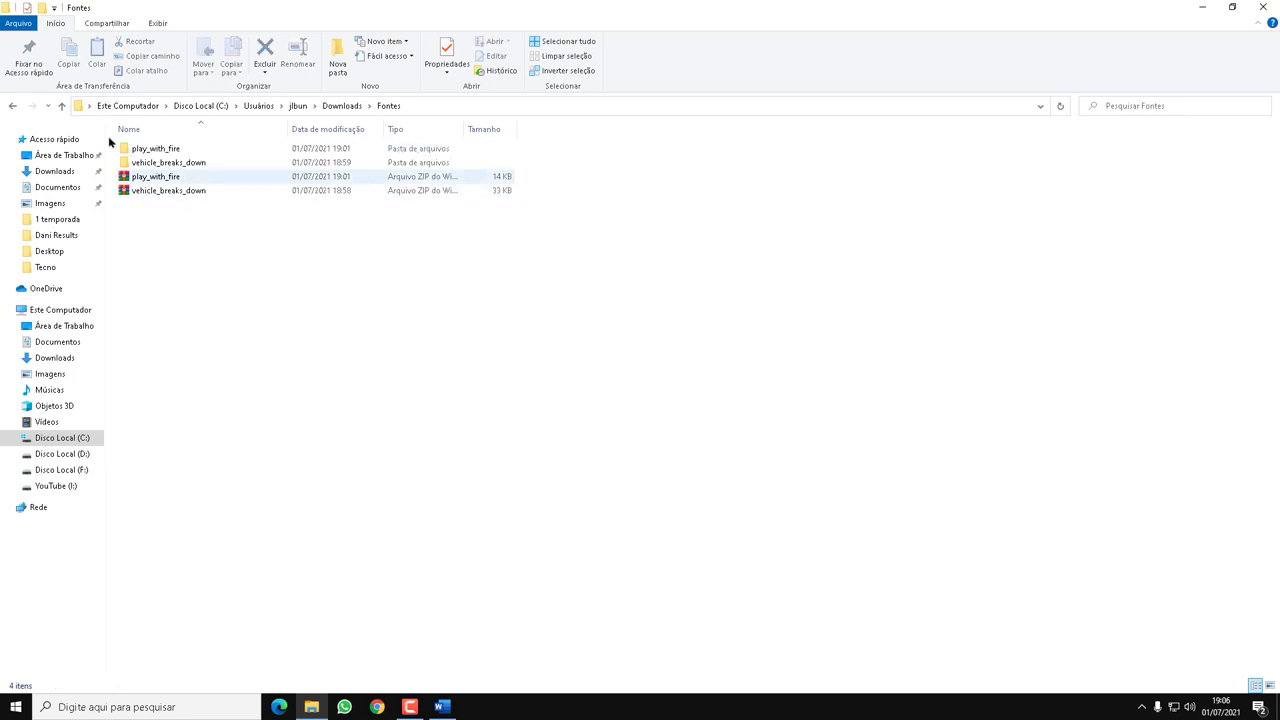
double_click(171, 150)
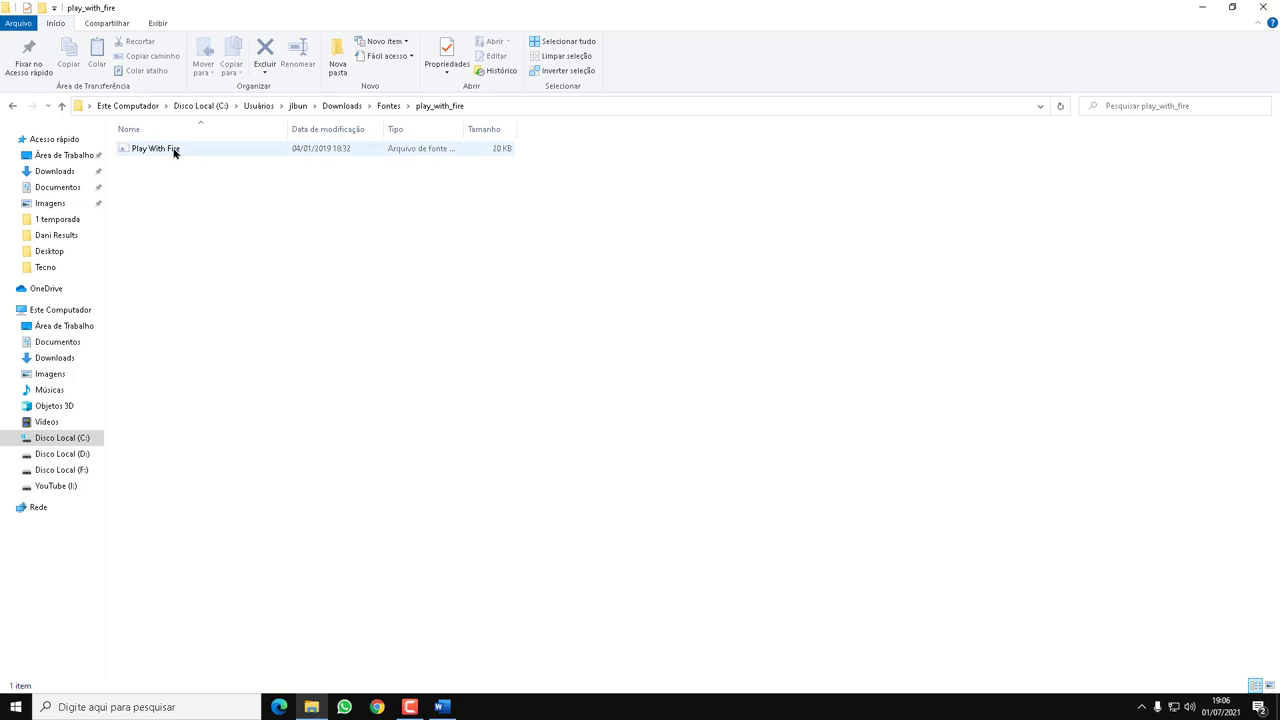
right_click(170, 152)
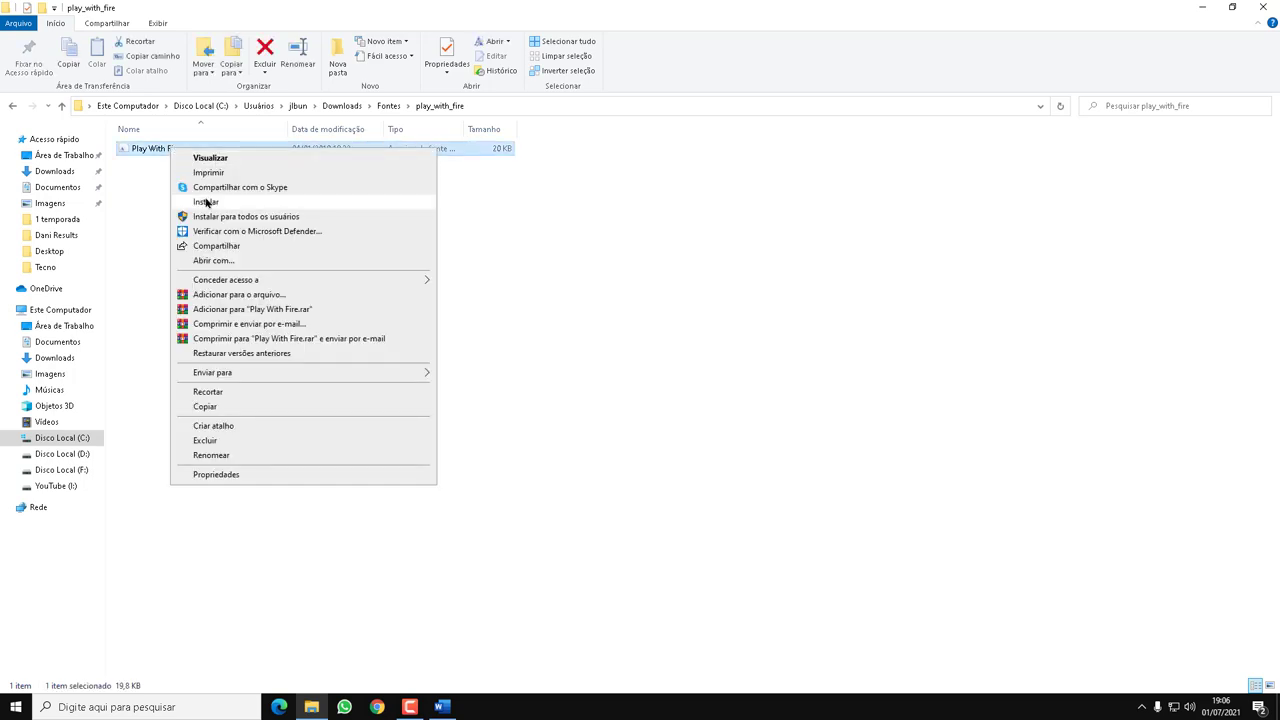
left_click(495, 240)
left_click(61, 105)
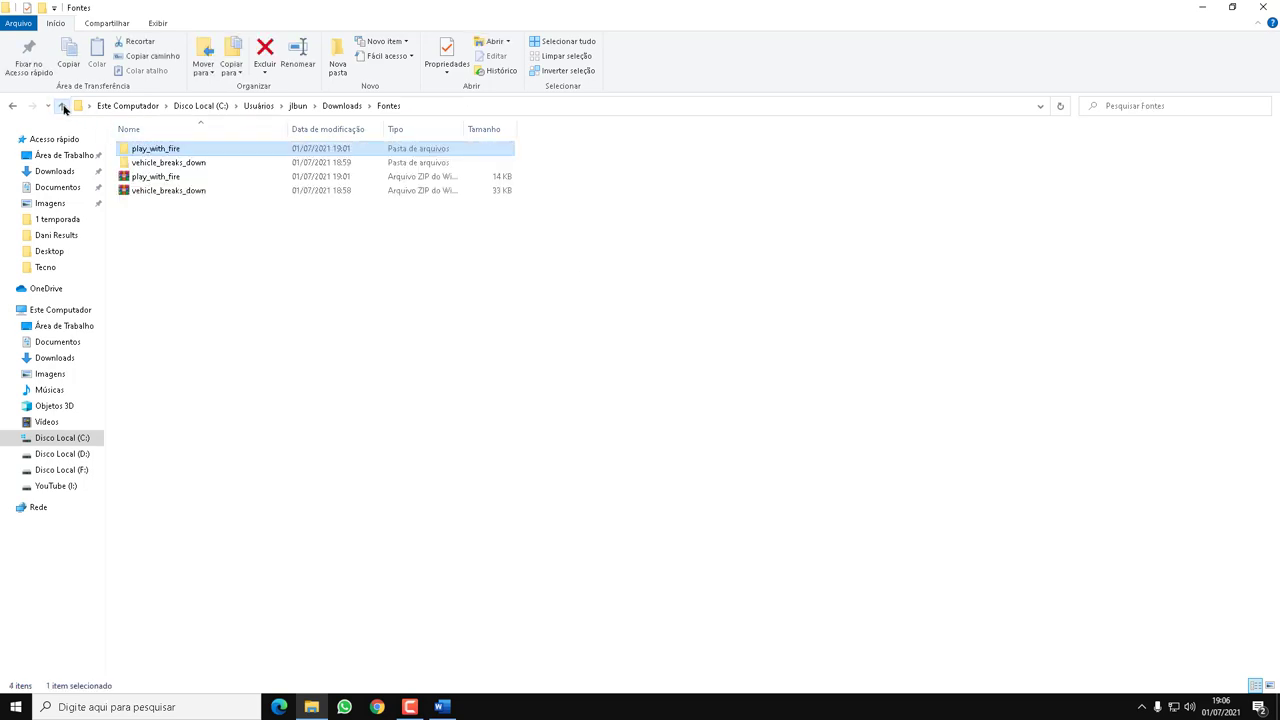
double_click(169, 163)
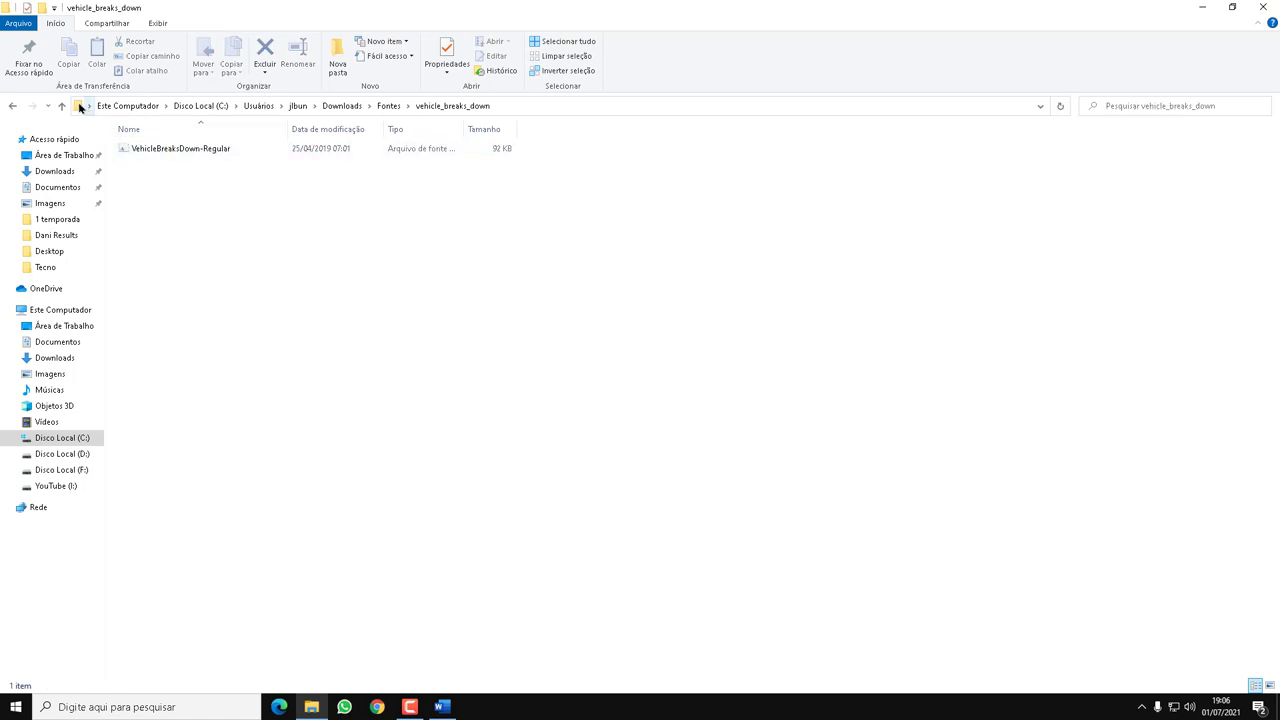
left_click(61, 105)
double_click(157, 149)
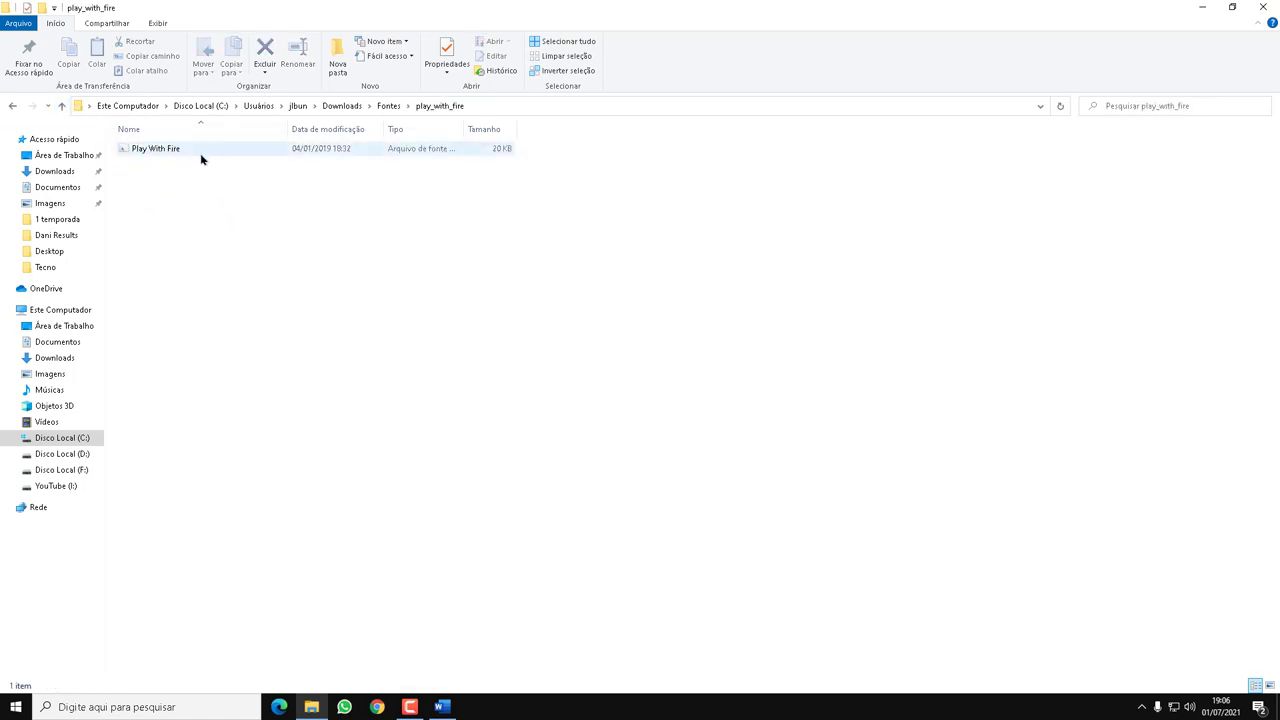
Revisit vehicle_breaks_down, close File Explorer, and deselect the Trabalho de Fontes title in Word.
left_click(61, 105)
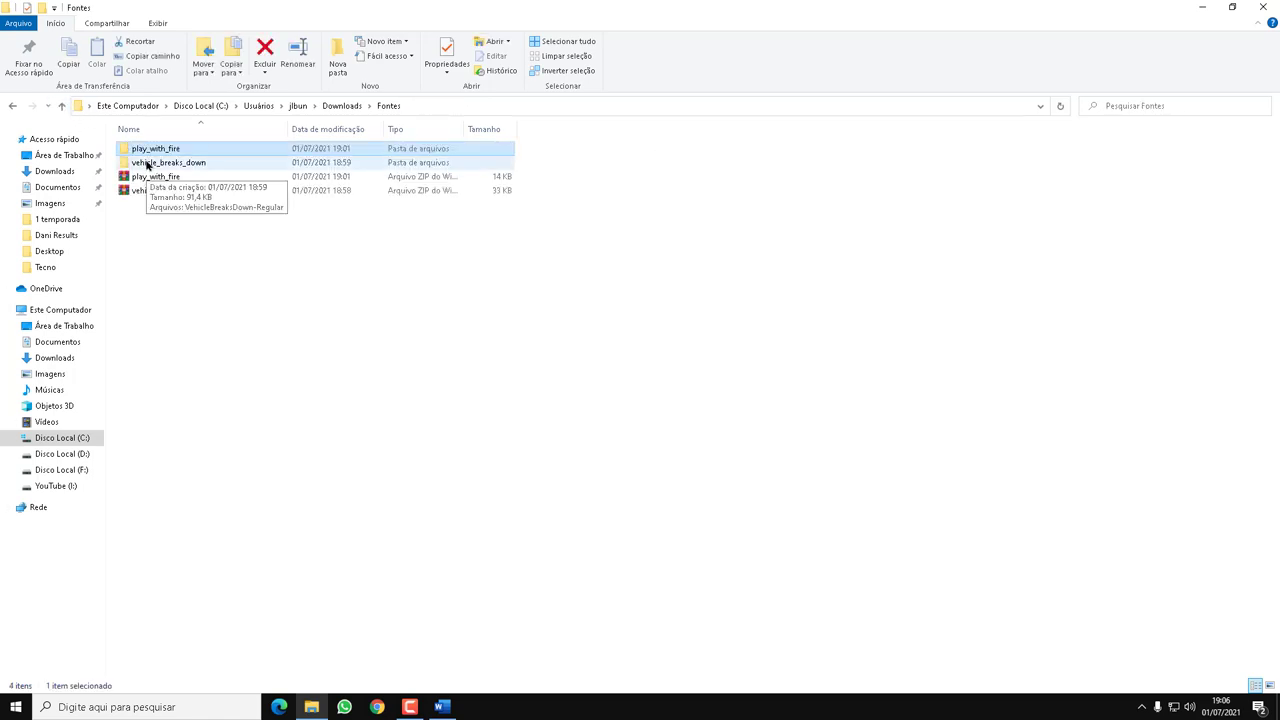
left_click(175, 164)
double_click(175, 164)
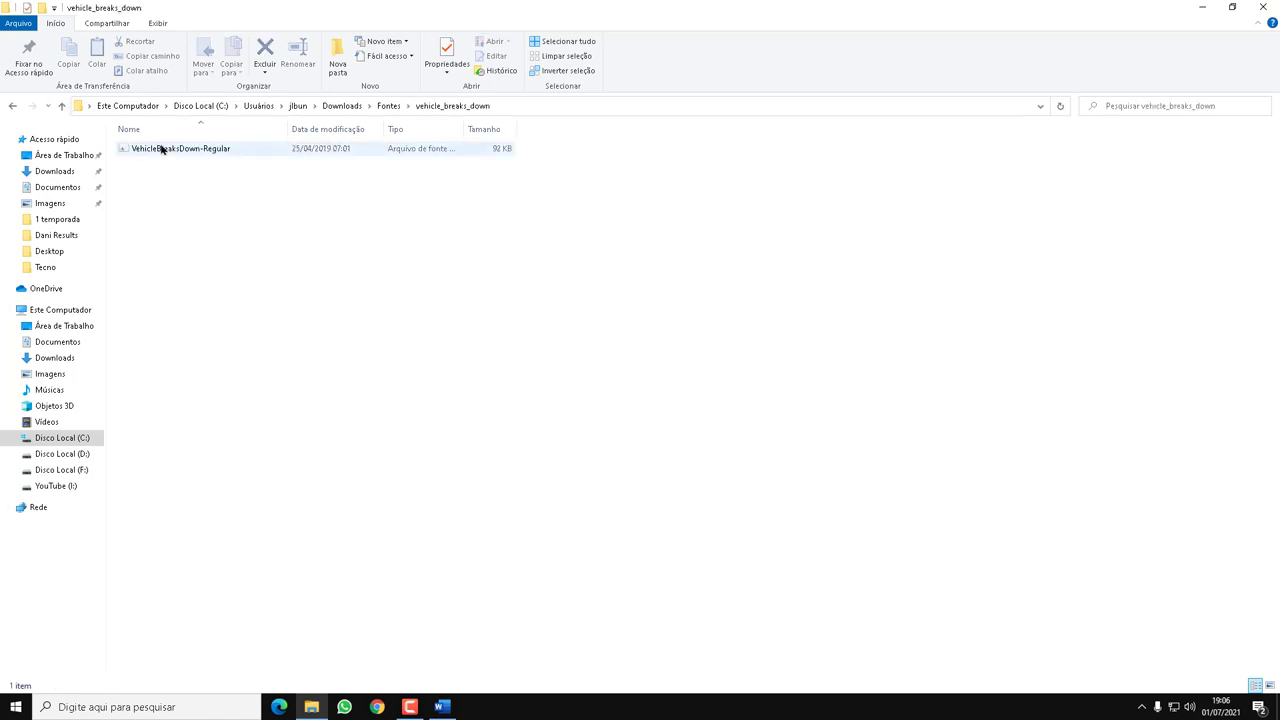
left_click(61, 105)
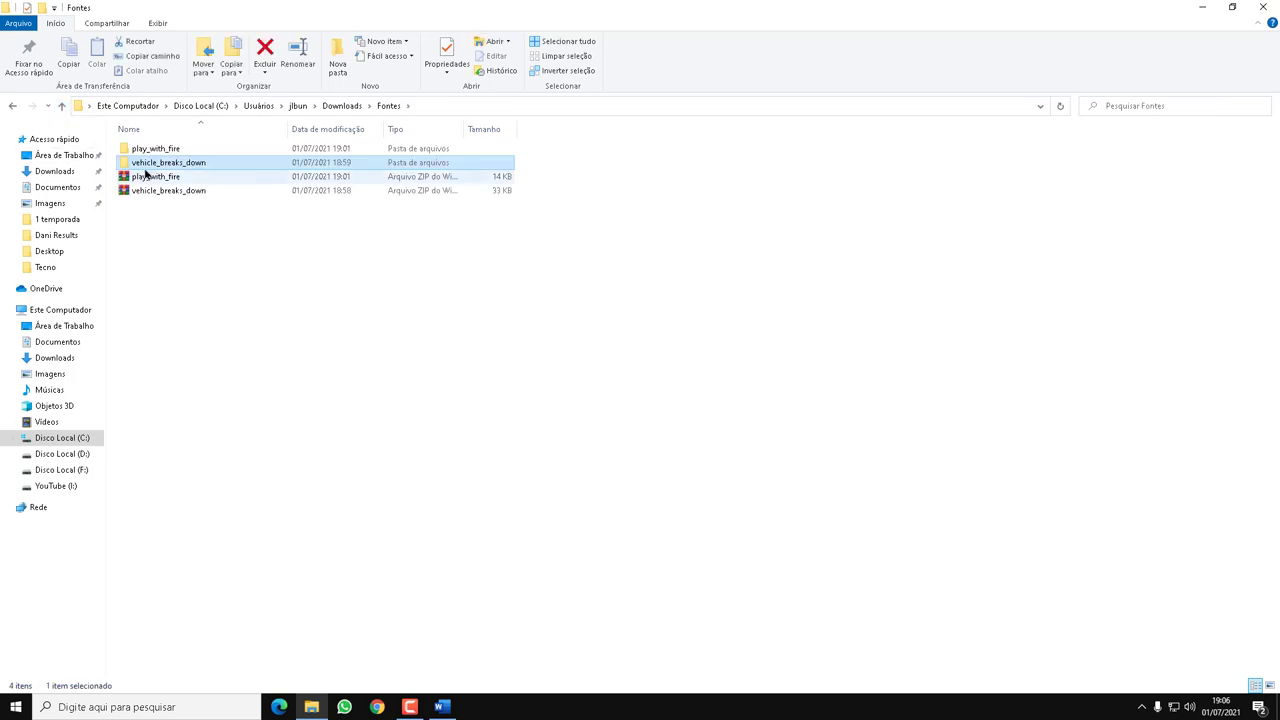
left_click(406, 266)
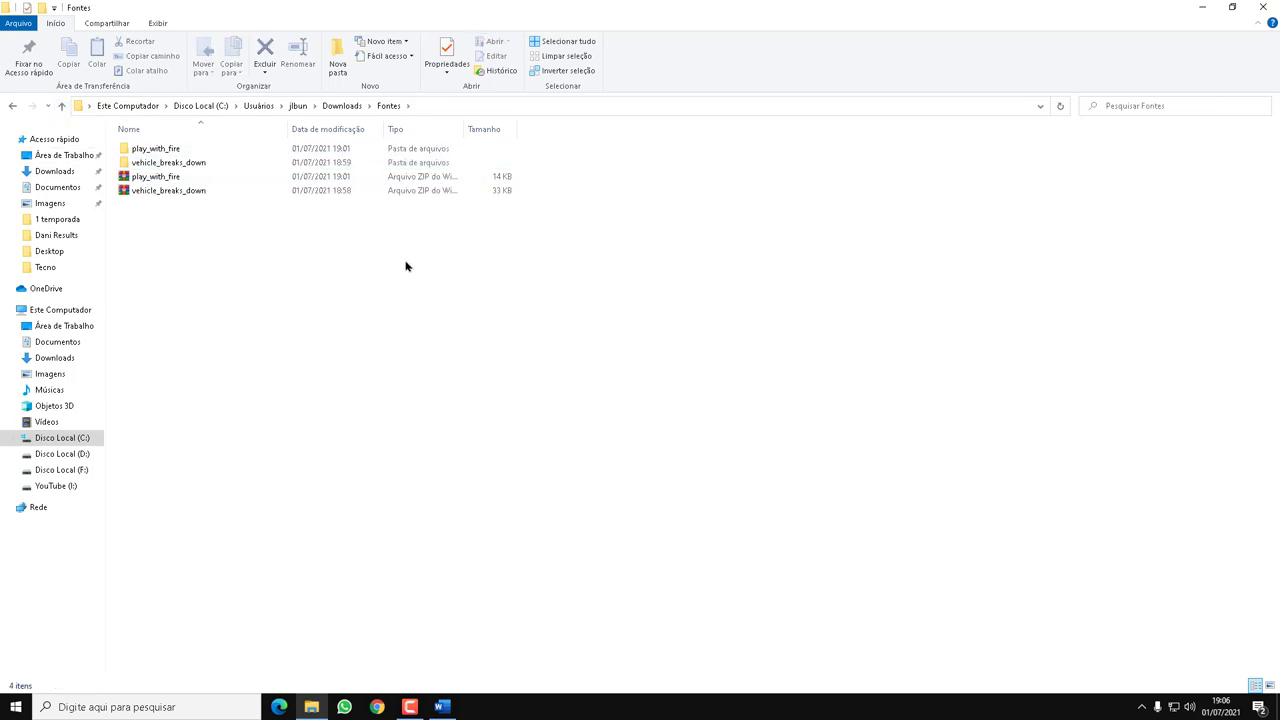
left_click(1263, 7)
left_click(1155, 172)
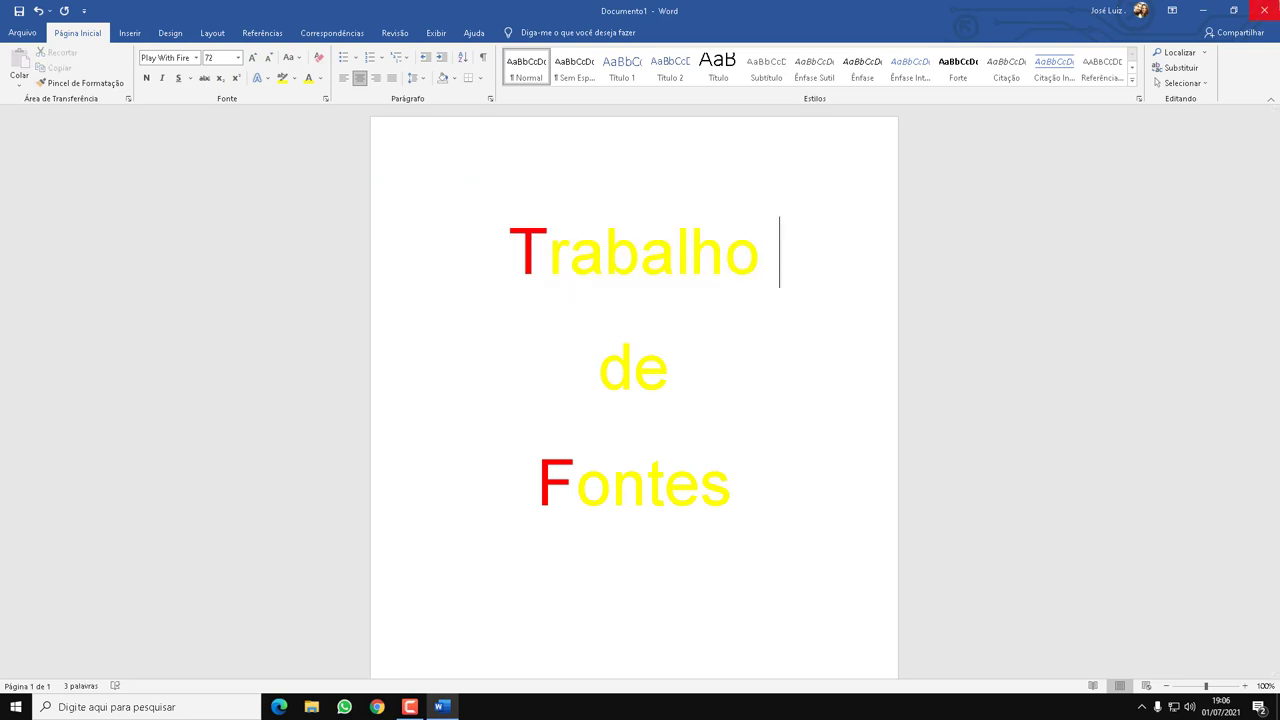
Close Word to bring up the 'Deseja salvar' prompt for Trabalho de Fontes.
left_click(1268, 9)
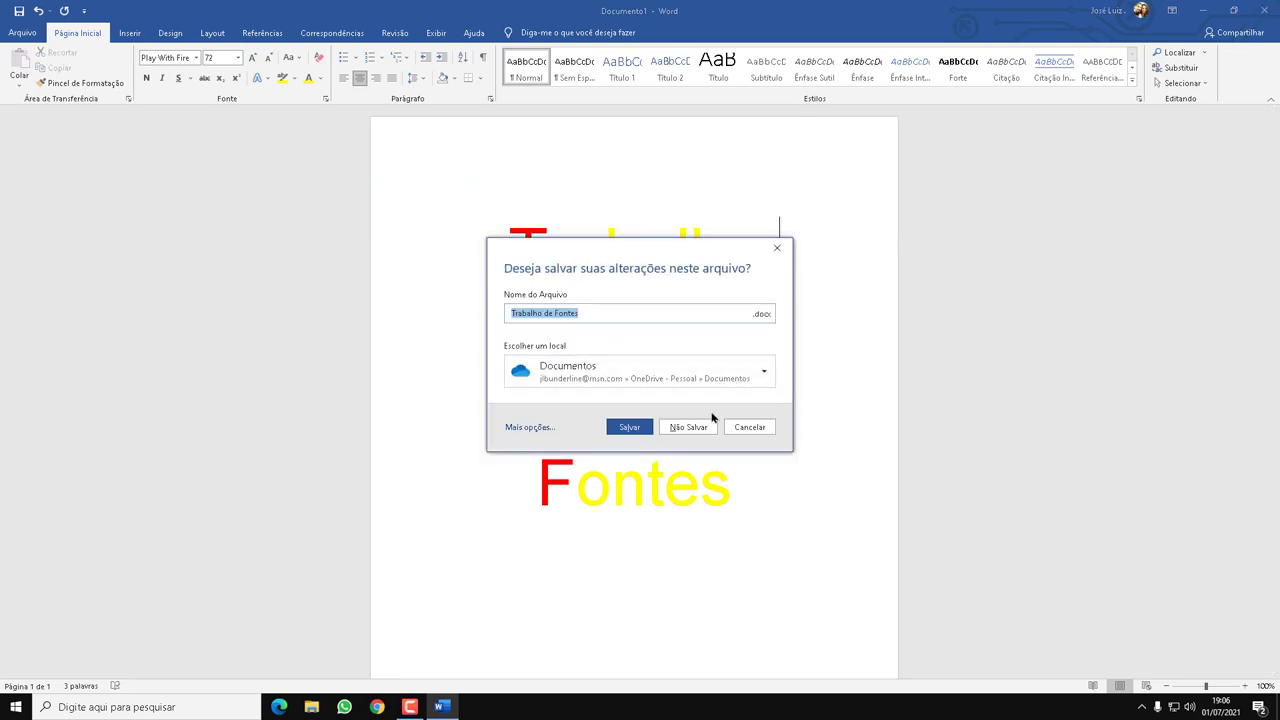